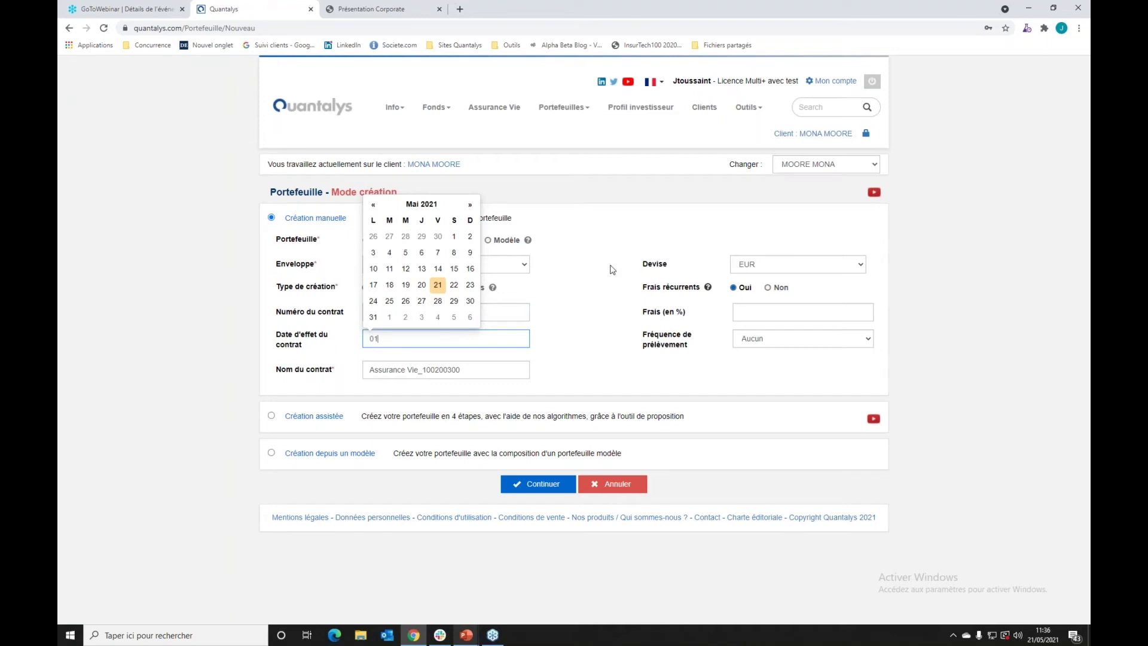
Complete the manual portfolio form with contract effective date 01/01/2000 and no recurring fees, and continue to the fund selection.
type("2000")
key("Tab")
left_click(636, 336)
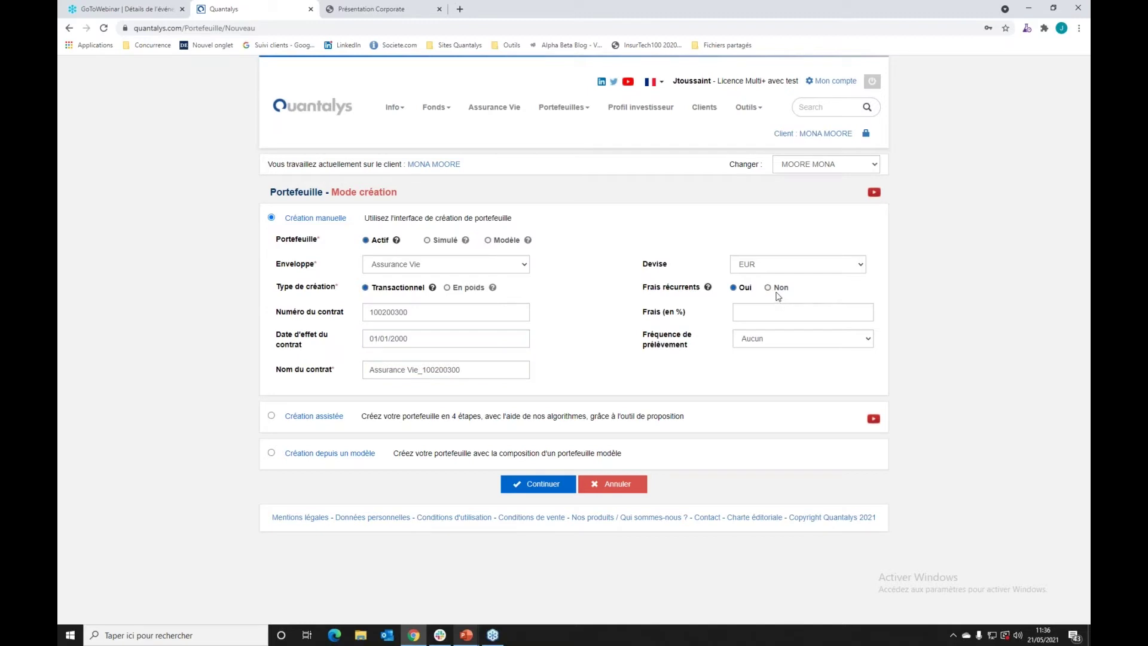
left_click(769, 288)
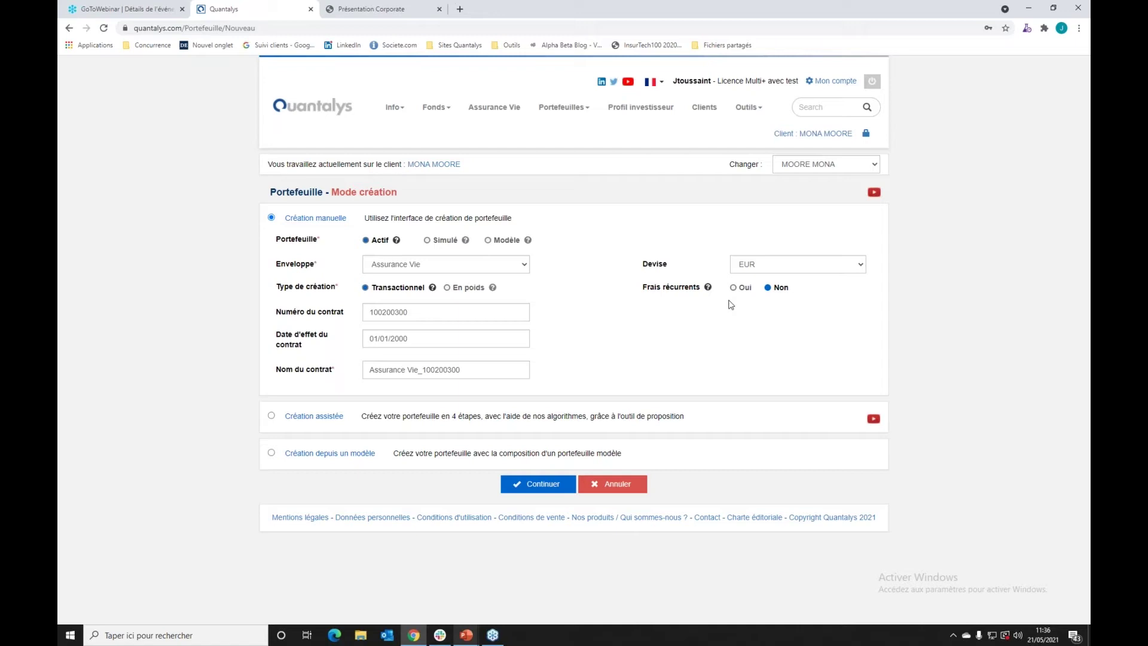
left_click(532, 491)
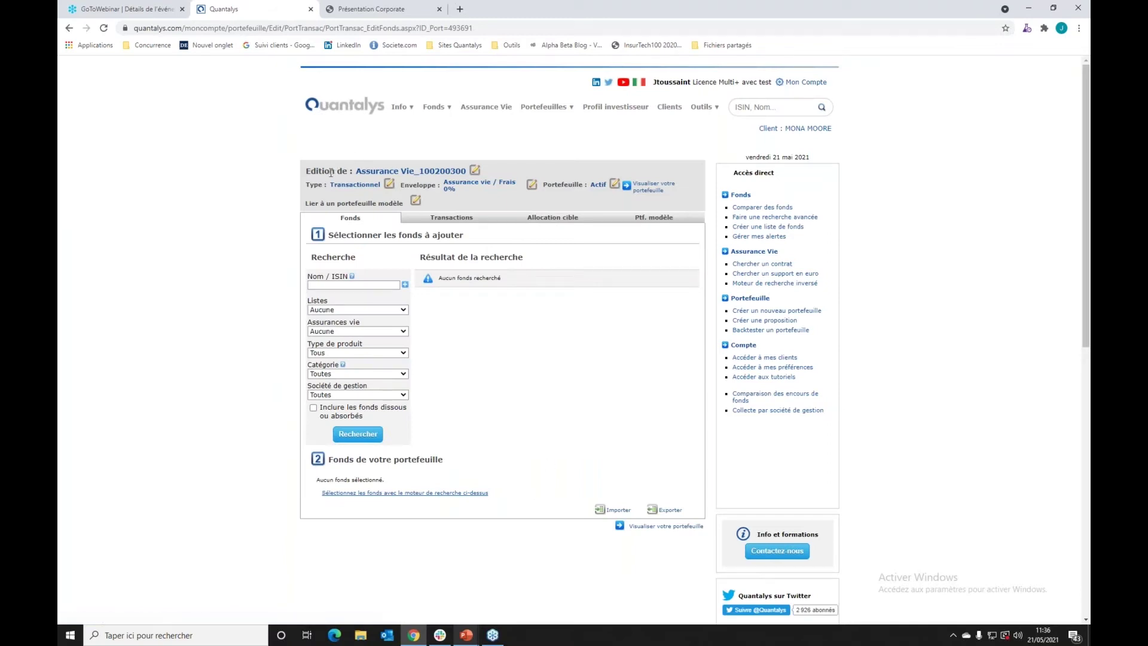
Search for the fund with ISIN QUA000000092 from the case document and add it to the portfolio.
left_click(345, 285)
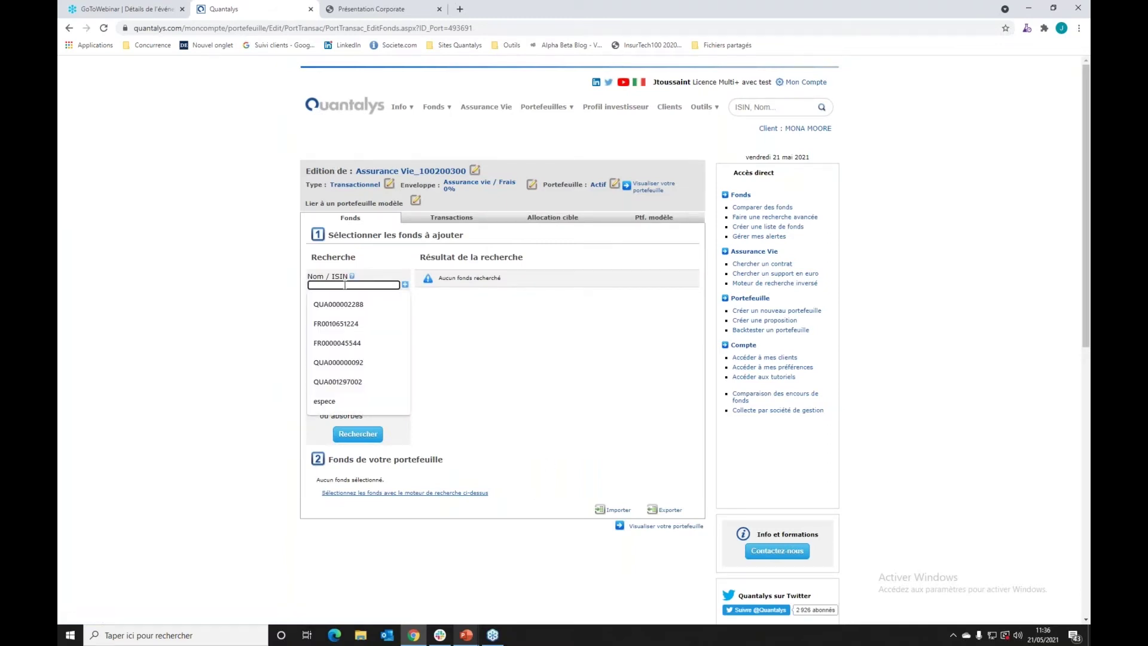
left_click(362, 9)
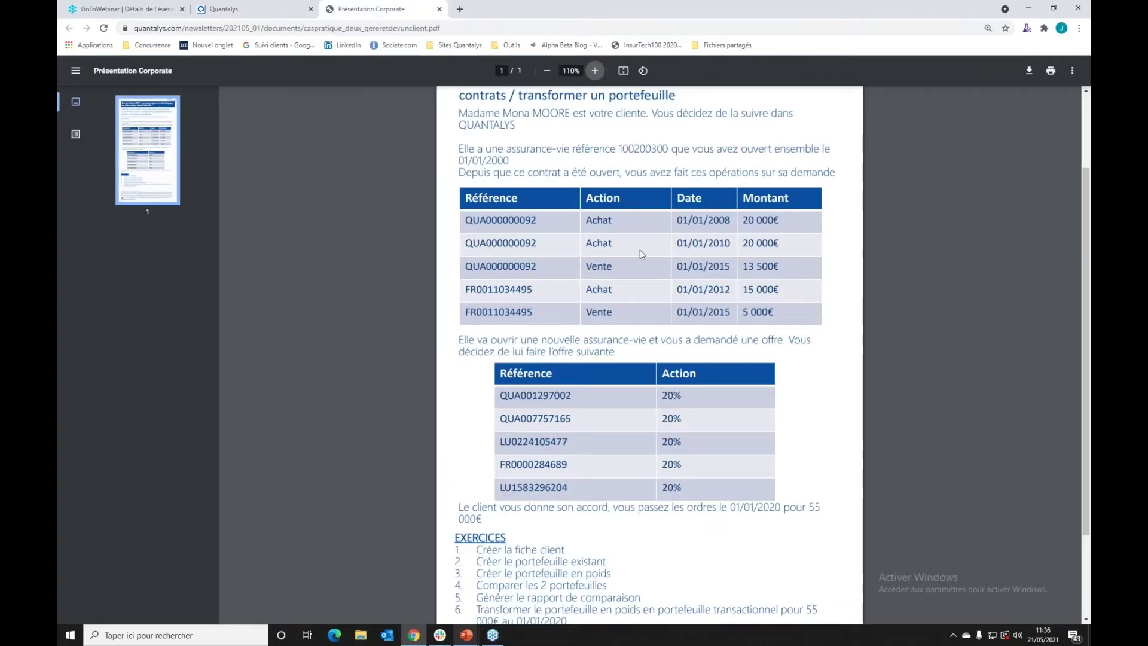
left_click(260, 9)
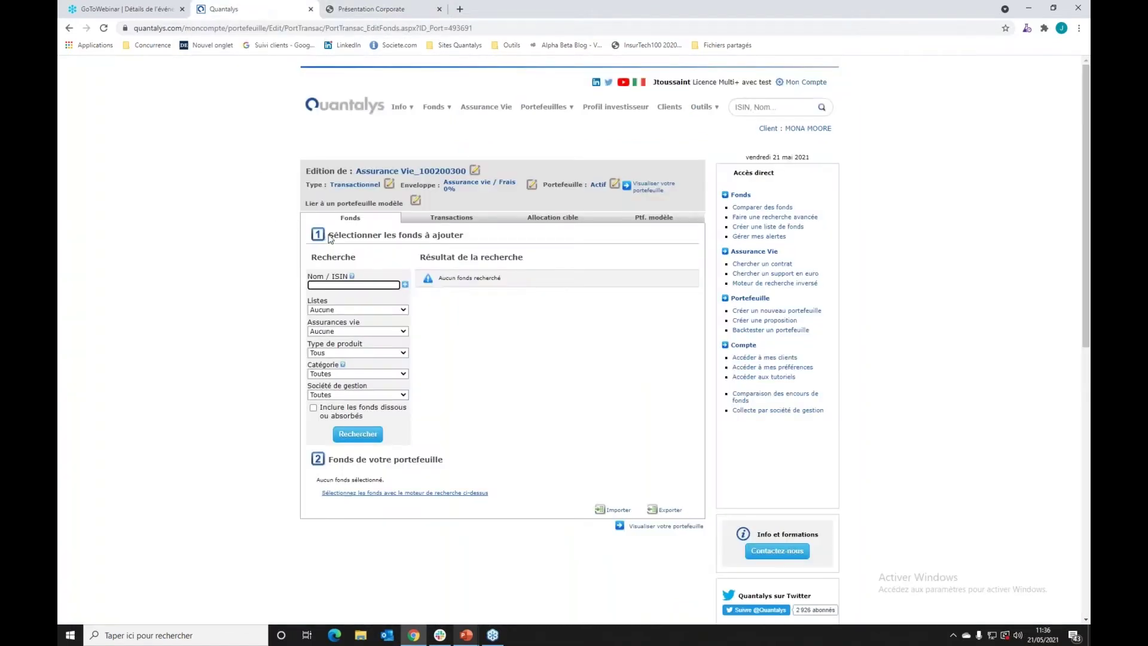
left_click(347, 284)
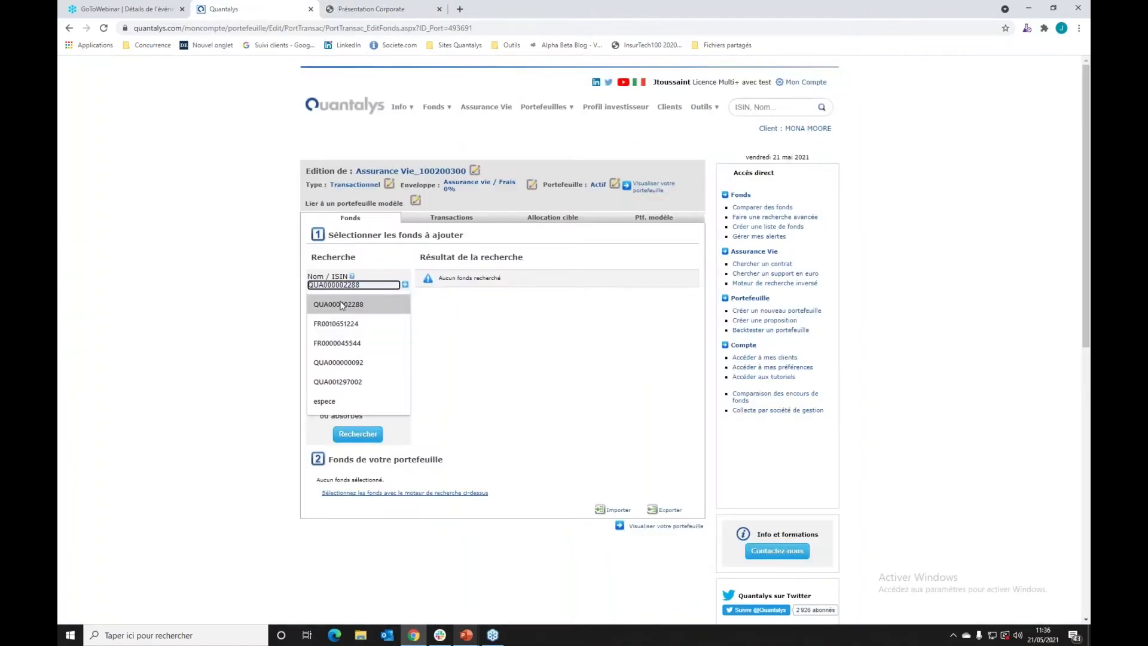
left_click(336, 362)
left_click(369, 436)
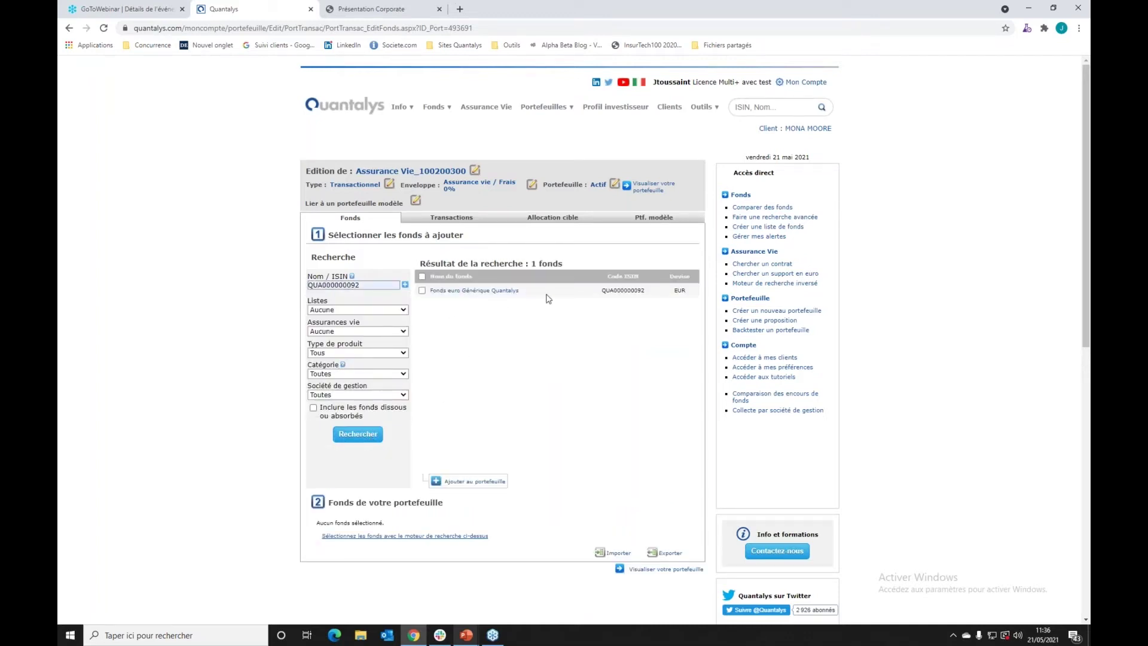
left_click(422, 290)
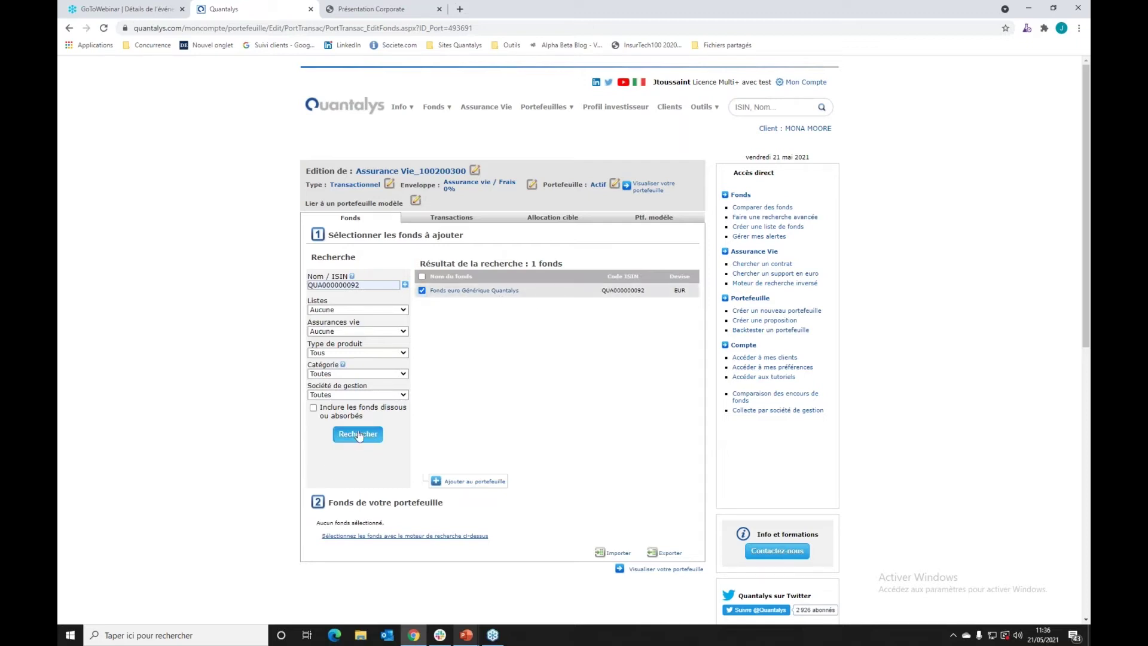
left_click(473, 482)
left_click_drag(368, 285, 255, 274)
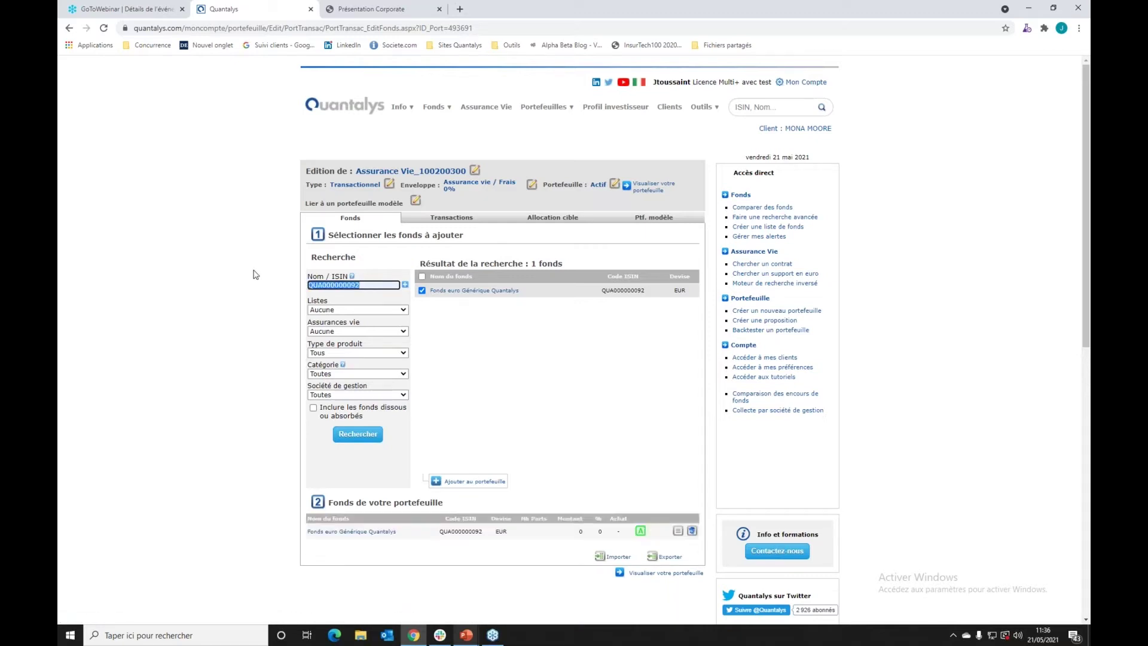
type("fr001")
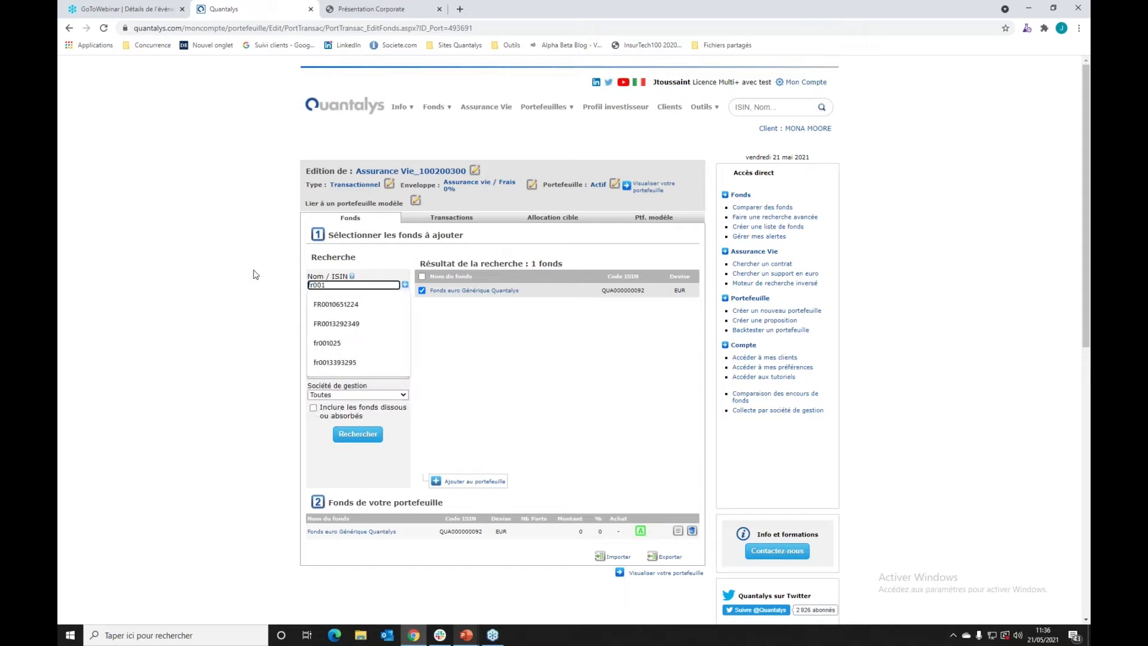
type("10344")
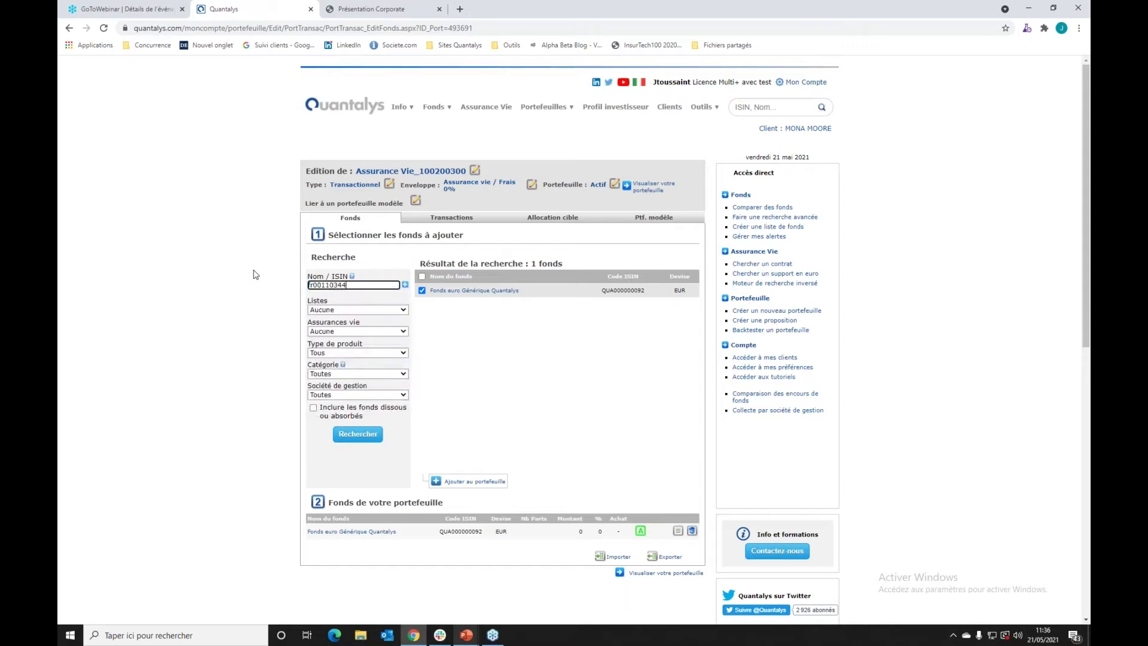
type("95")
left_click(373, 437)
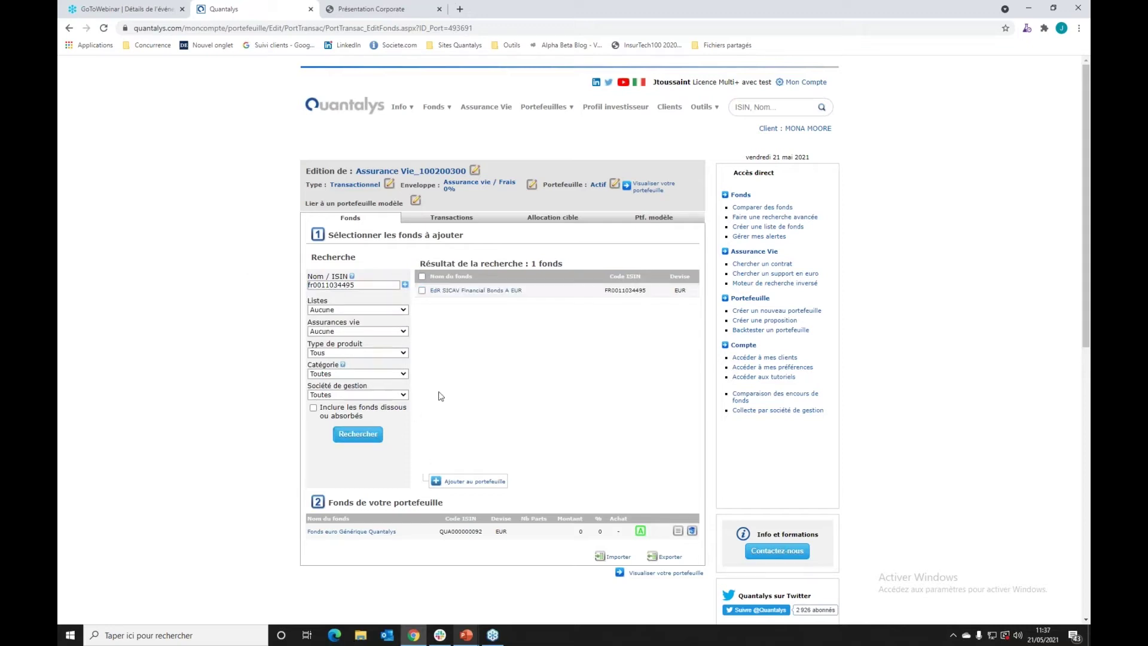
left_click(422, 291)
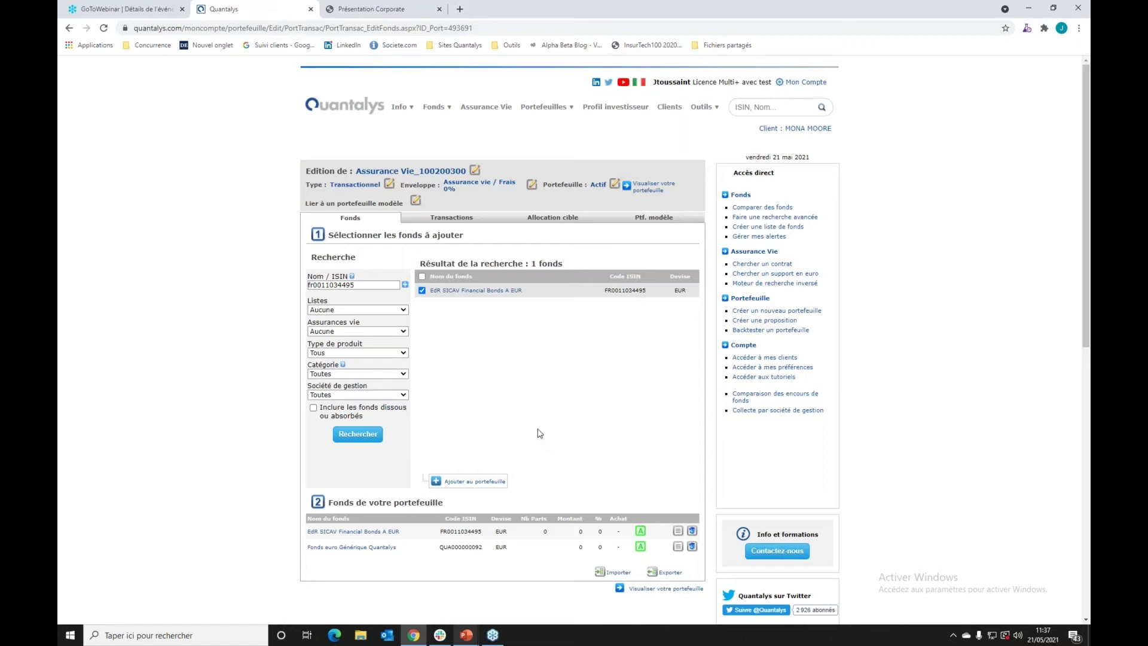
Record a 20000 EUR purchase of Fonds euro Générique Quantalys dated 01/01/2010, keeping the form open for another transaction.
scroll(555, 363, "down", 1)
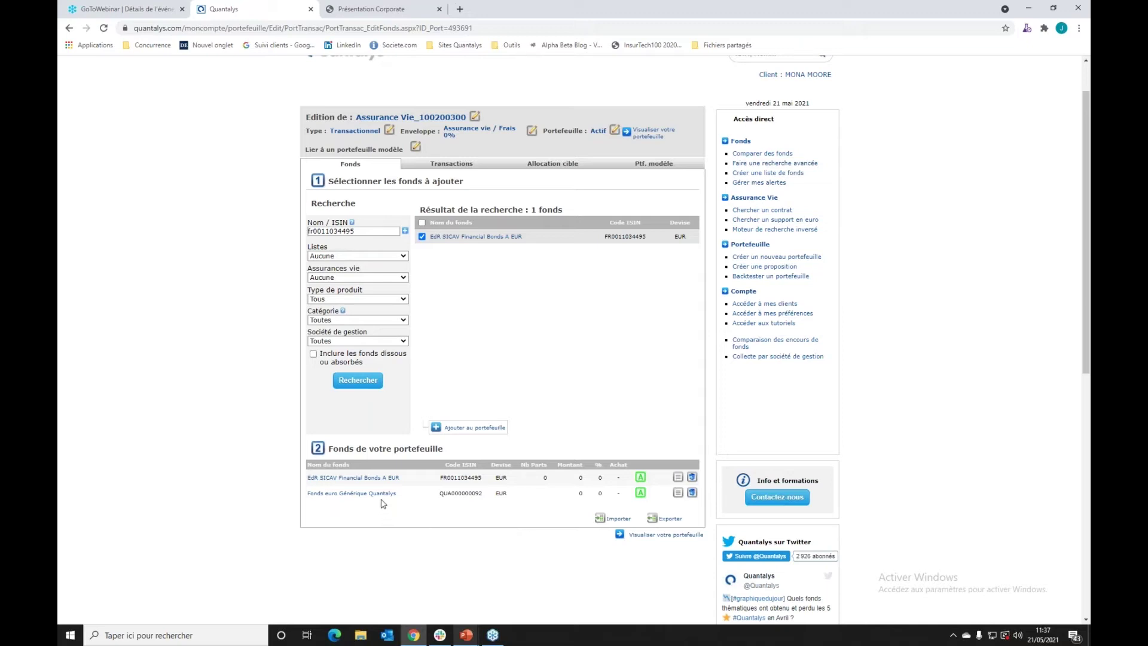
left_click(368, 9)
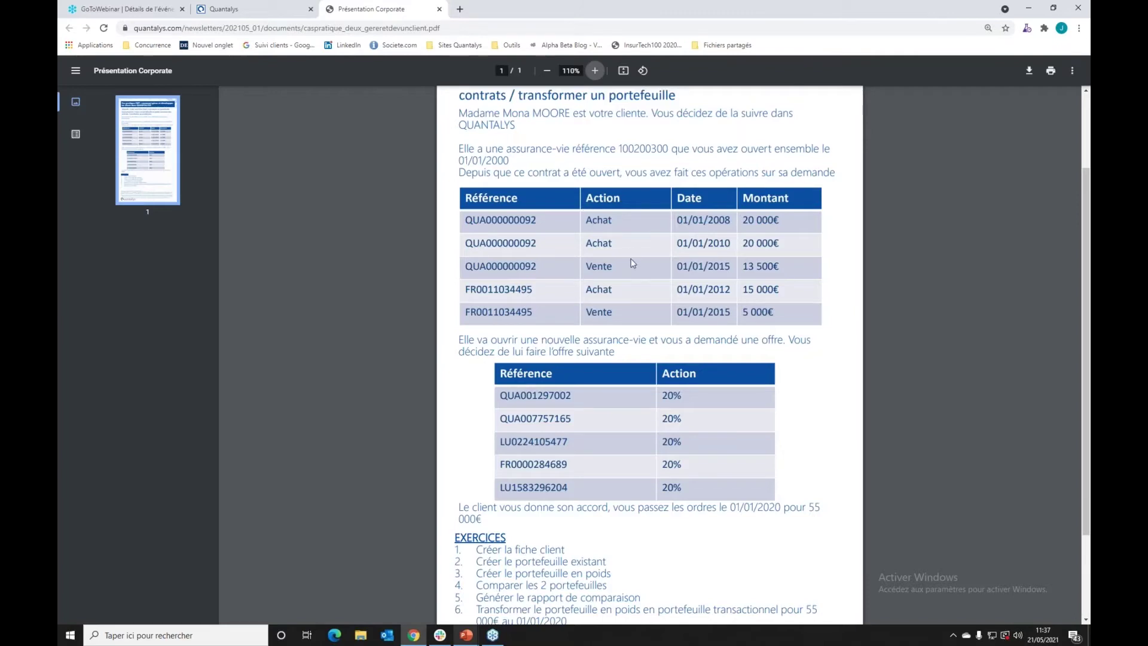
left_click(285, 10)
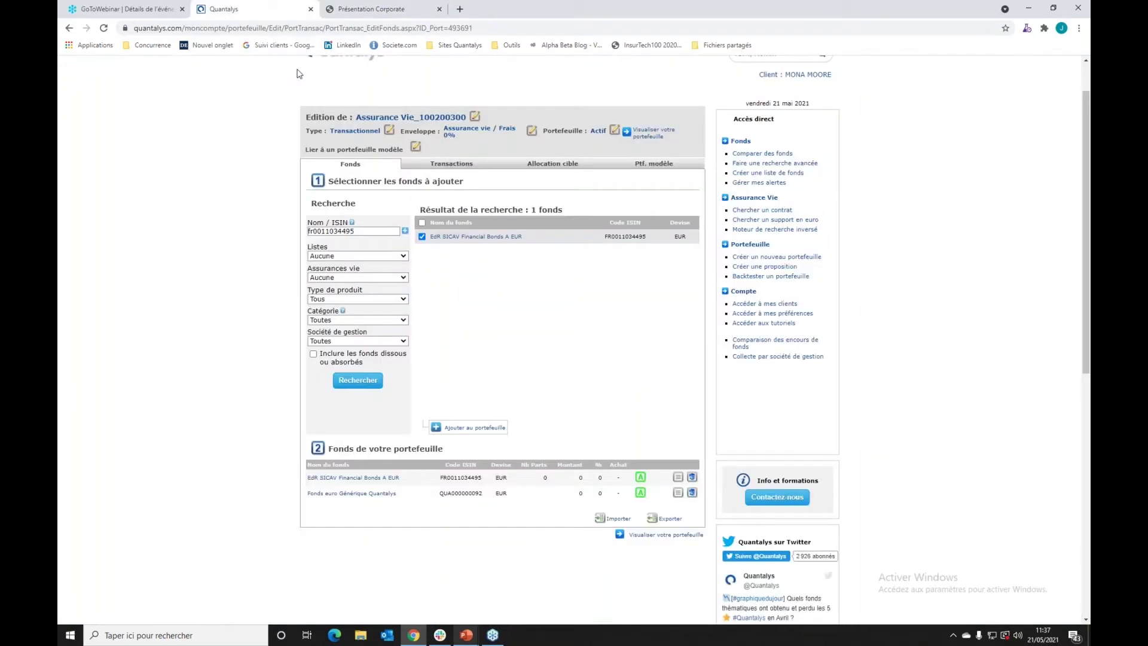
left_click(639, 496)
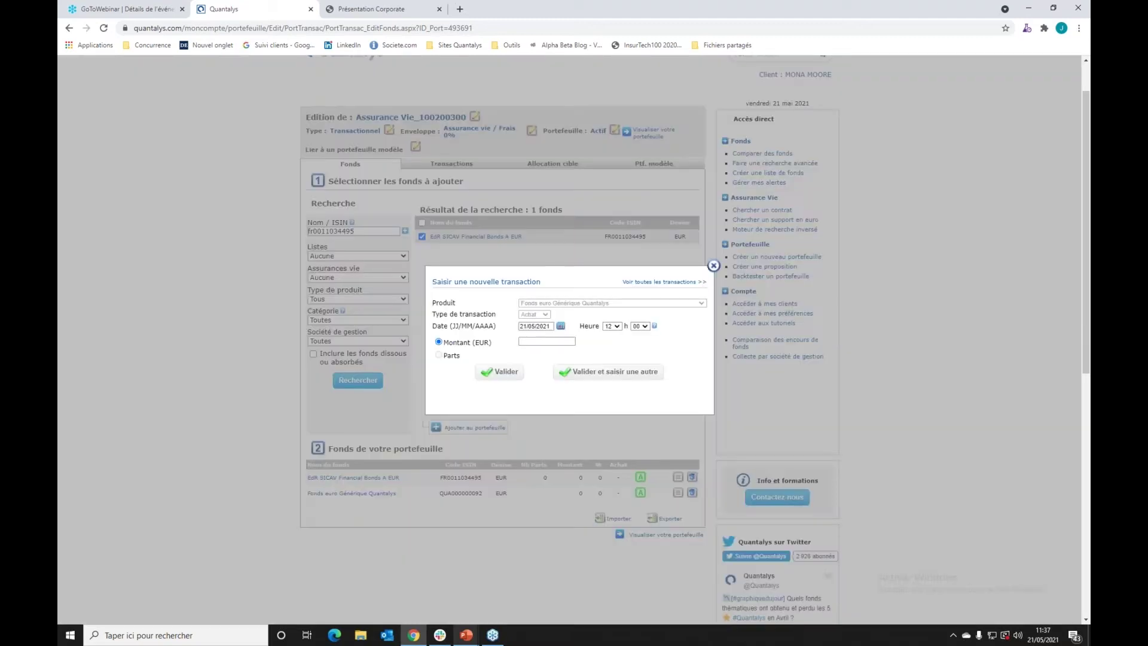
left_click_drag(551, 327, 476, 325)
type("01/01/2008")
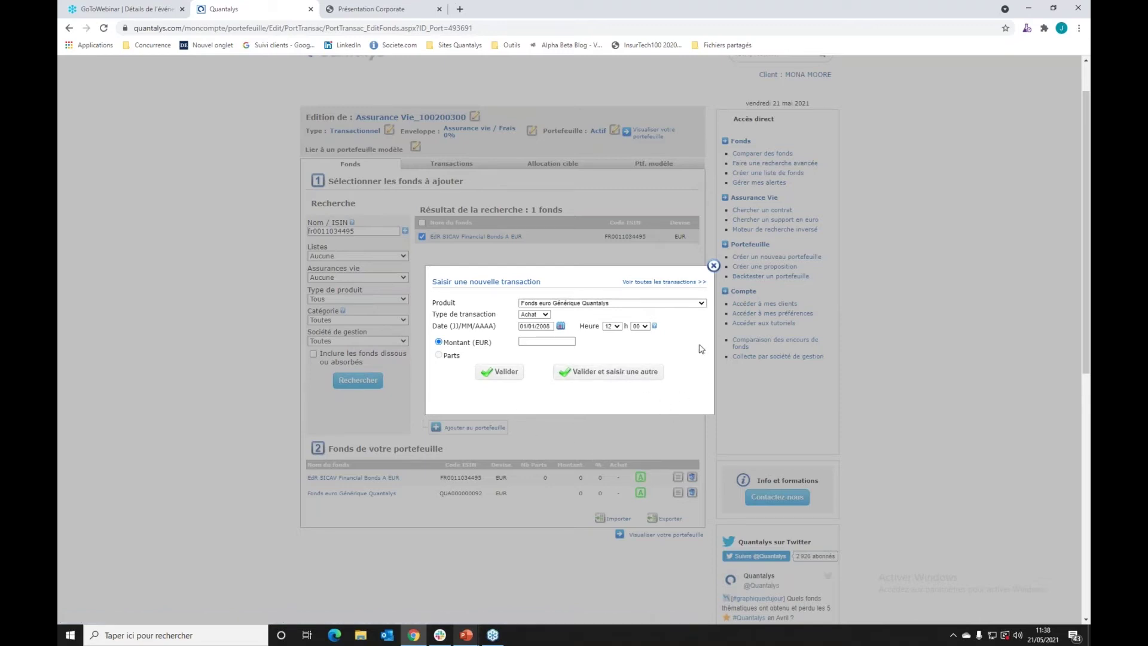
left_click(551, 327)
left_click(558, 340)
type("20000")
left_click(581, 373)
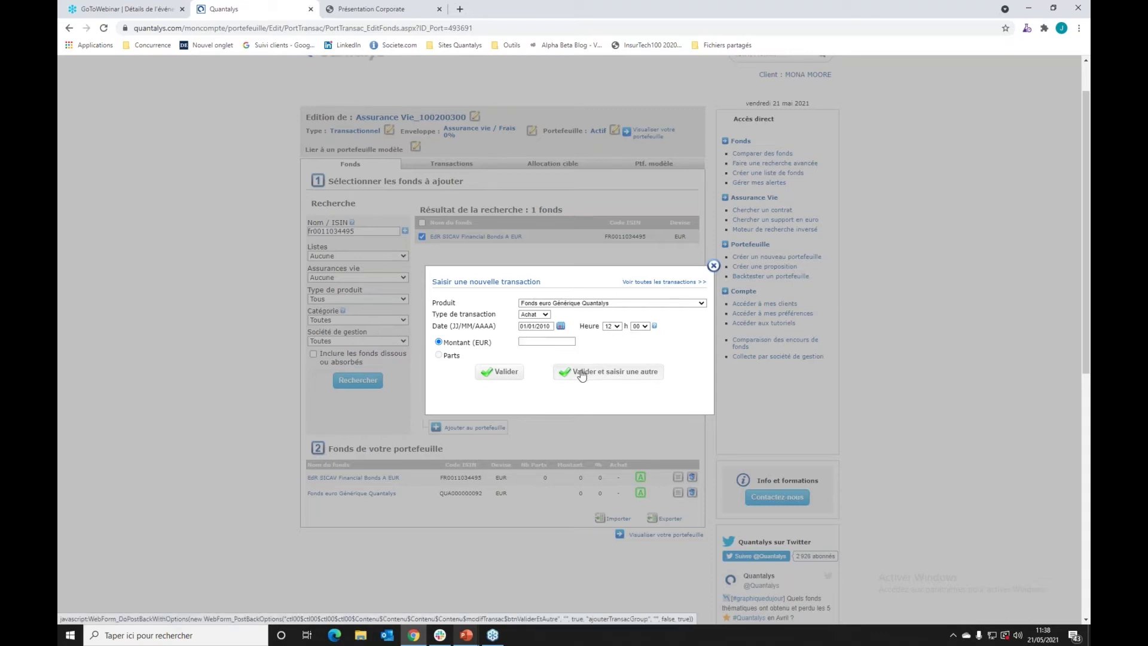
Record a 13500 EUR sale of Fonds euro Générique Quantalys dated 01/01/2015 and close the transaction form.
left_click(545, 315)
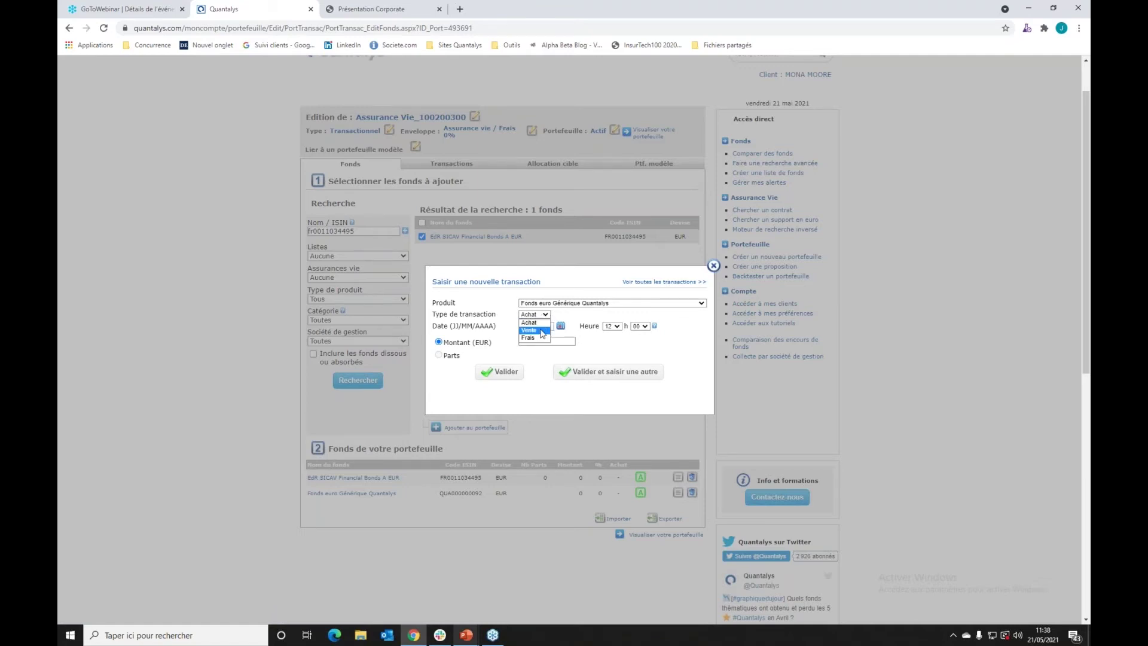
left_click(543, 331)
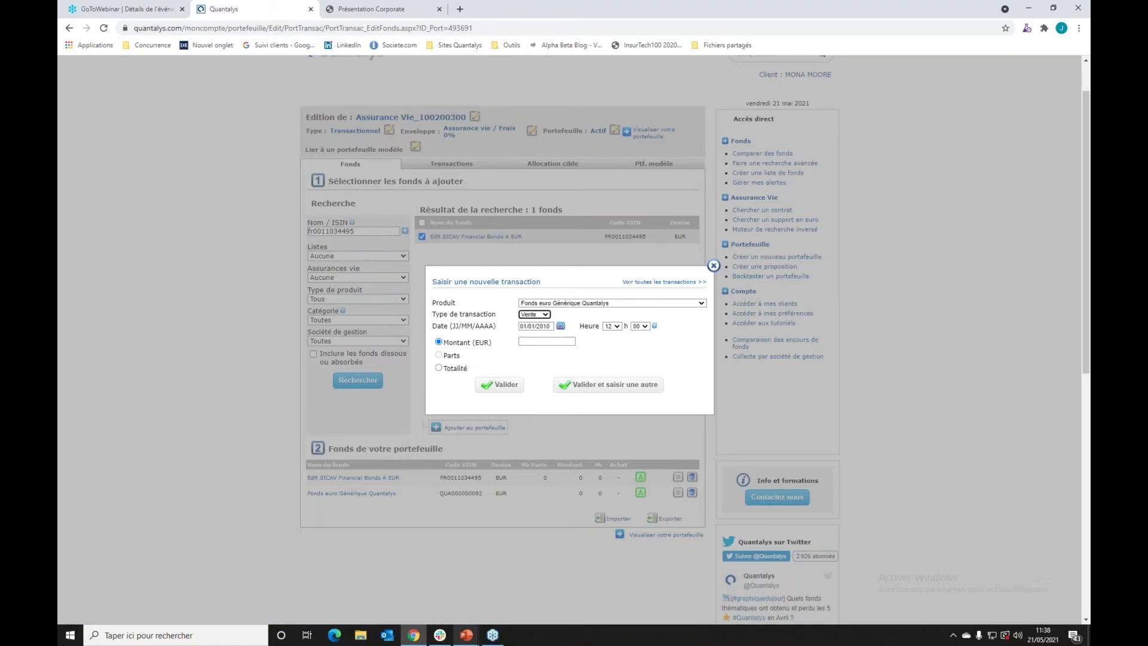
left_click(547, 326)
left_click(547, 340)
type("16500")
key("BackSpace")
key("BackSpace")
key("BackSpace")
key("BackSpace")
type("3500")
left_click(509, 392)
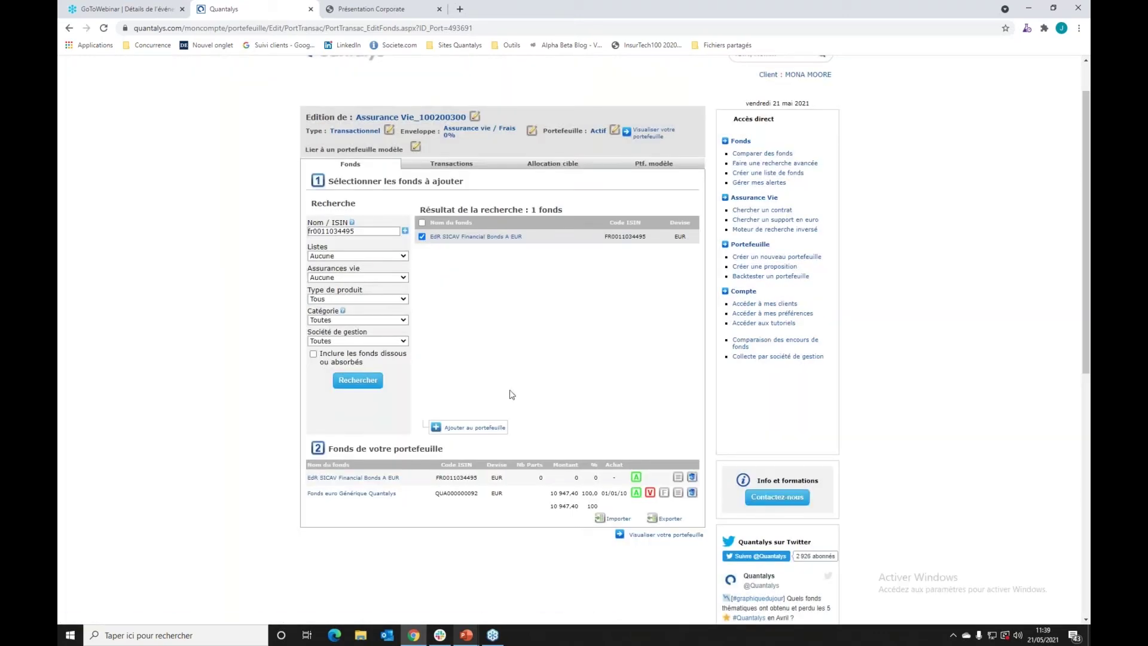
Record a 15000 EUR purchase of EdR SICAV Financial Bonds A EUR dated 01/01/2012, keeping the form open for another transaction.
left_click(636, 477)
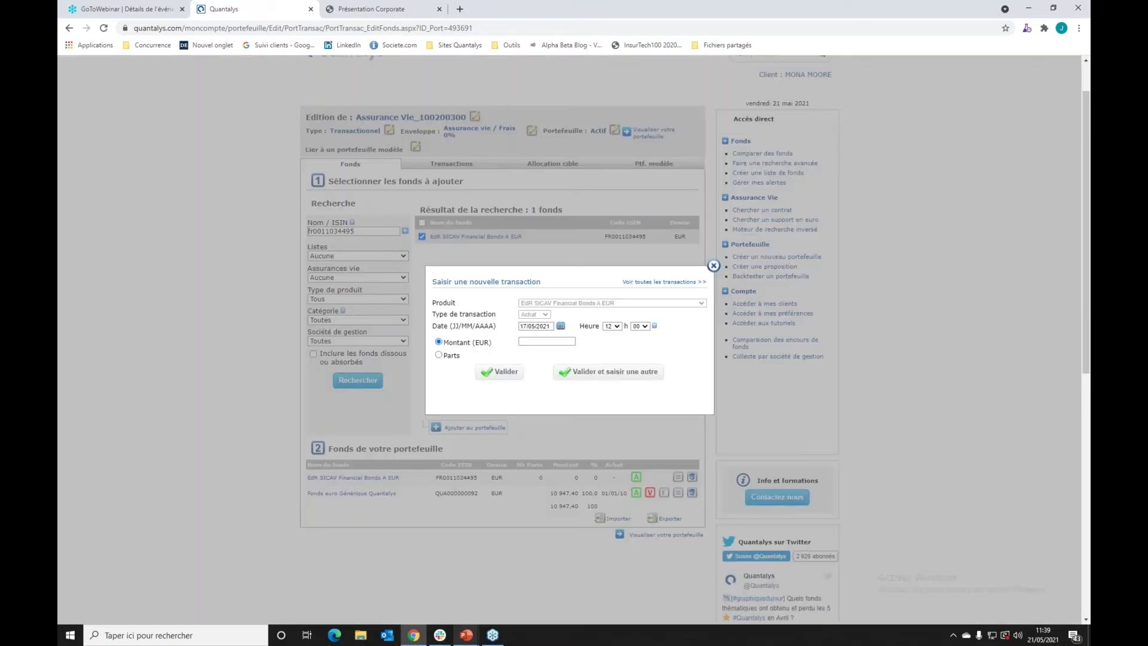
triple_click(538, 326)
type("01/01/201")
left_click(529, 342)
type("15000")
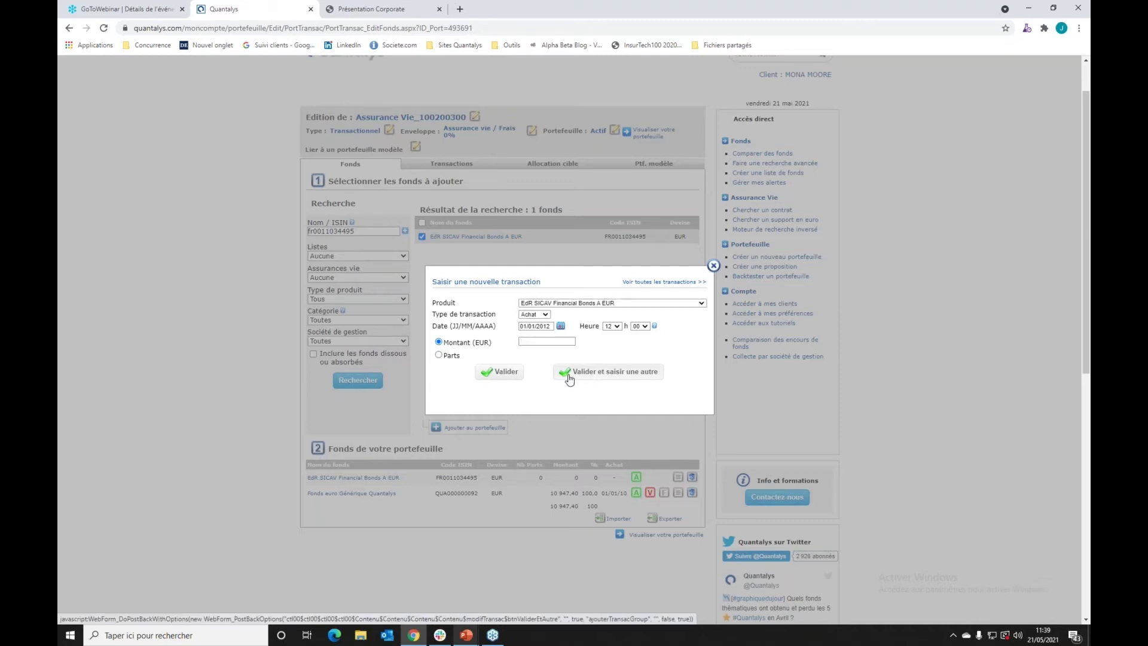
Record a 5000 EUR sale of EdR SICAV Financial Bonds A EUR dated 01/01/2015 and close the transaction form.
left_click(534, 314)
left_click(542, 333)
left_click(551, 326)
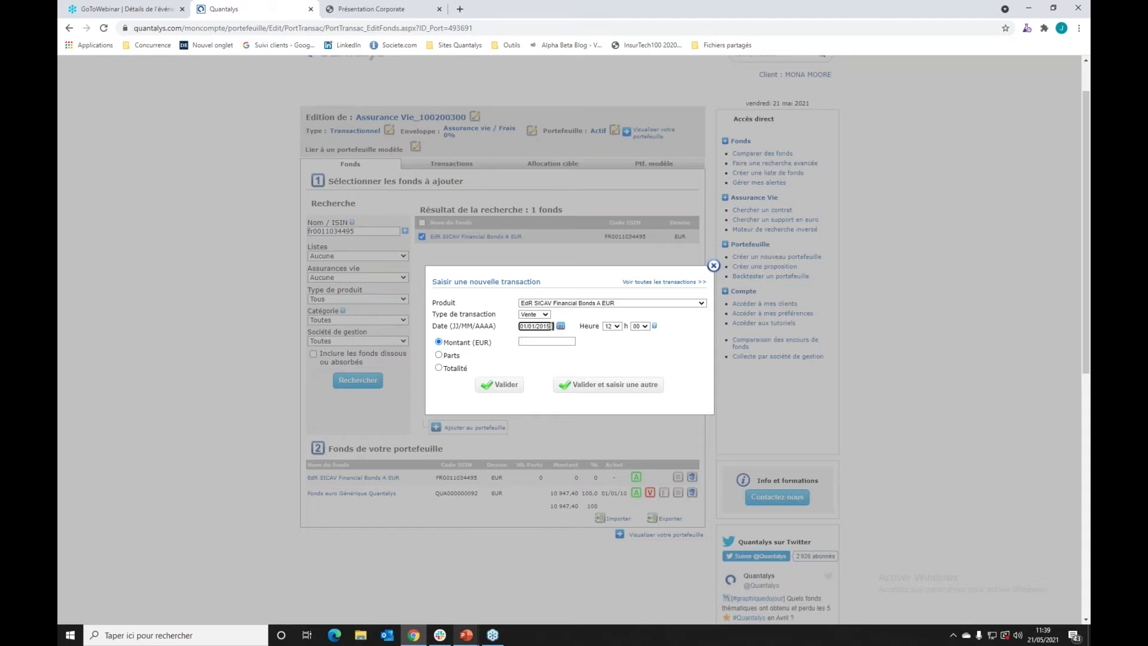
type("01/01/2015")
left_click(541, 340)
left_click(500, 390)
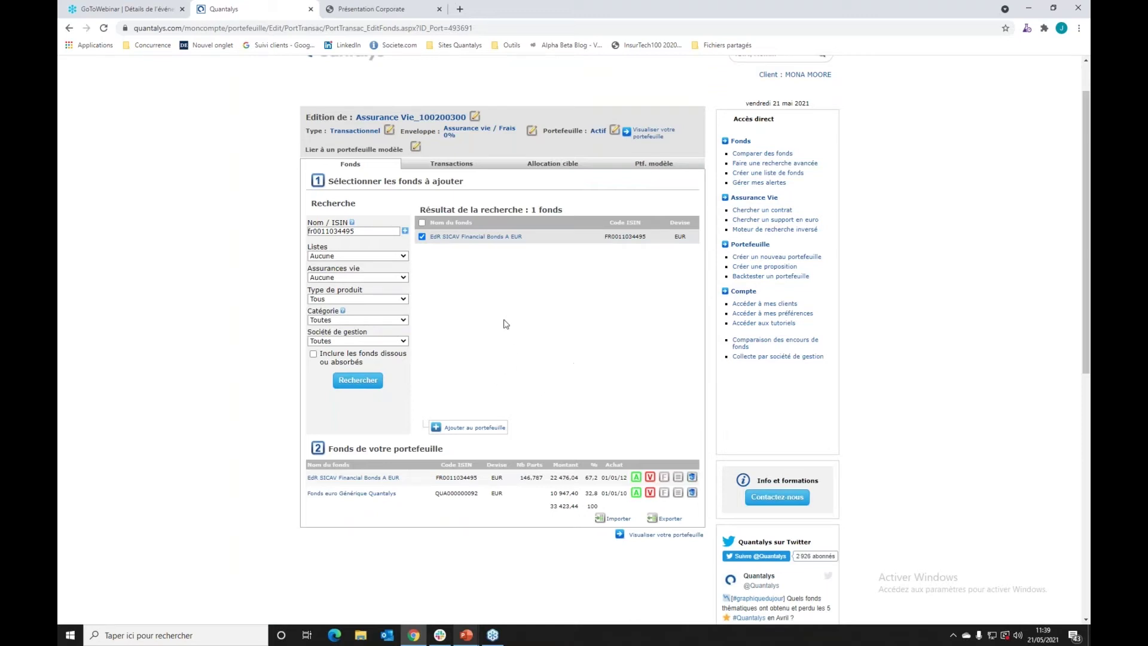
Review the portfolio's transaction list, filtered to Fonds euro Générique Quantalys.
left_click(447, 163)
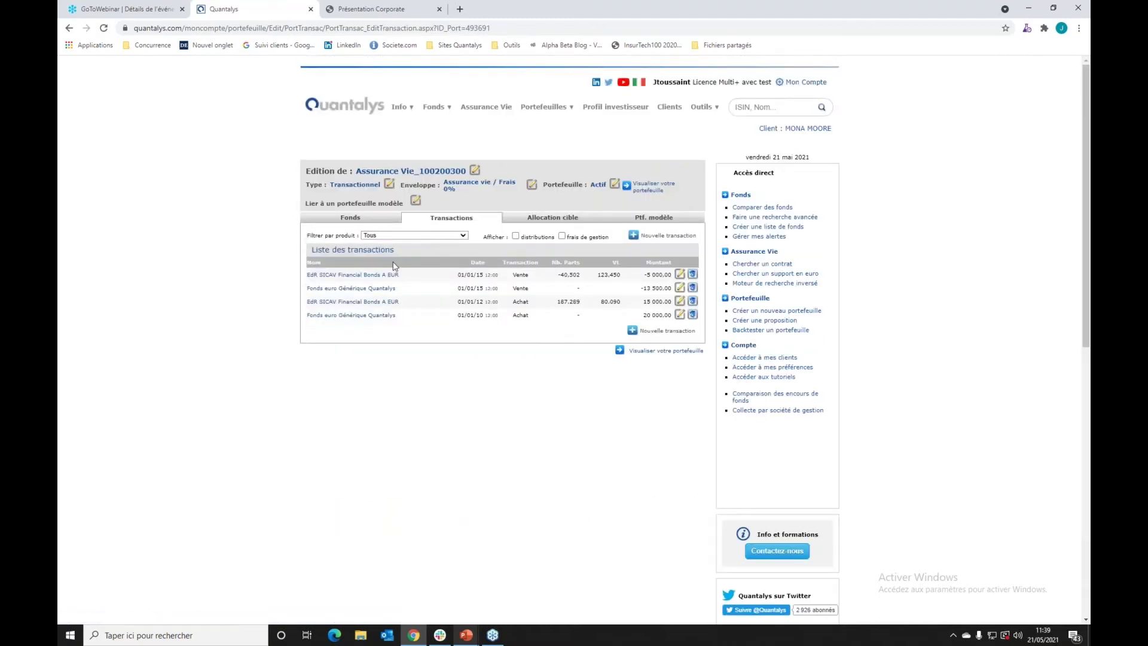
left_click(406, 237)
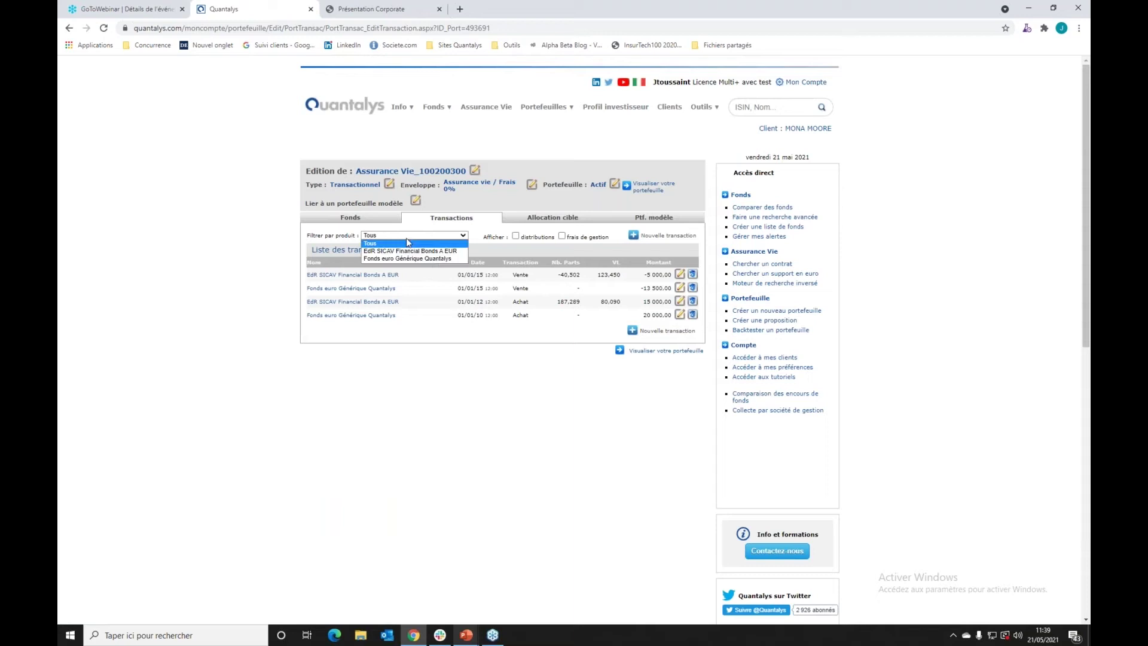
left_click(400, 258)
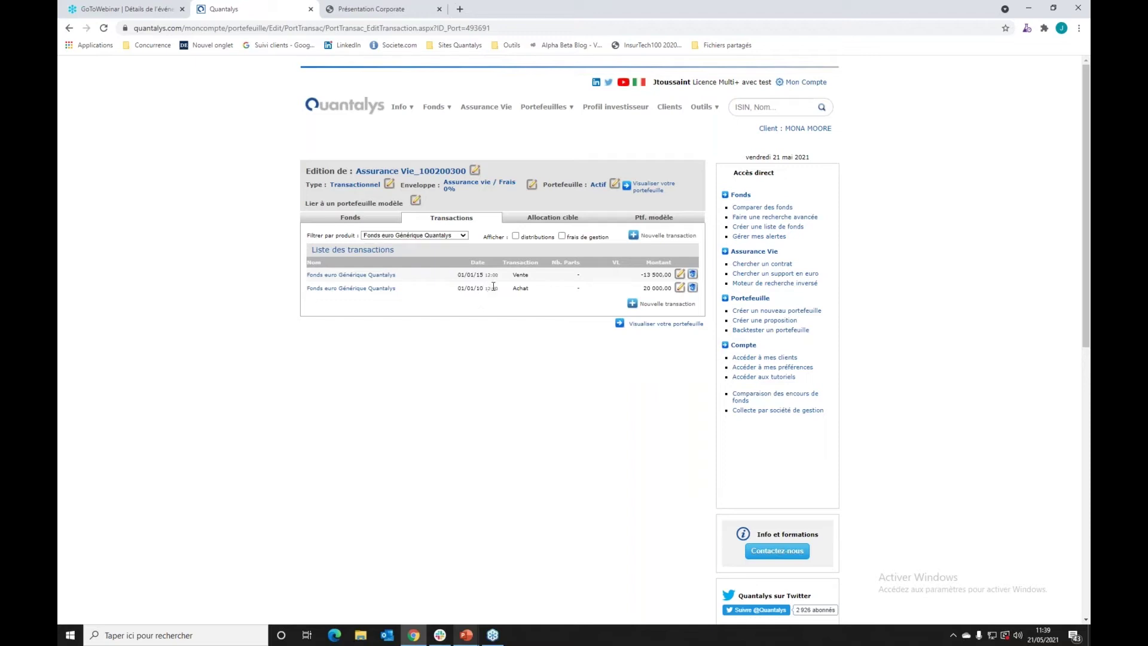
Add the missing 20000 EUR purchase of Fonds euro Générique Quantalys dated 01/01/2008.
left_click(632, 304)
left_click(544, 327)
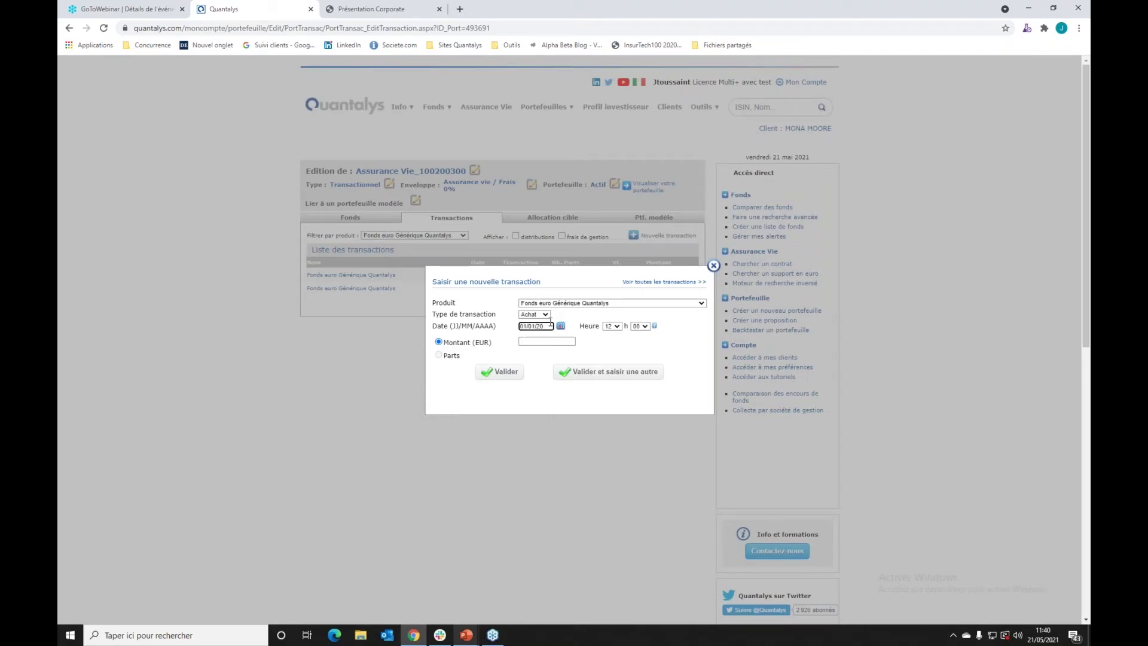
left_click(532, 341)
left_click(506, 373)
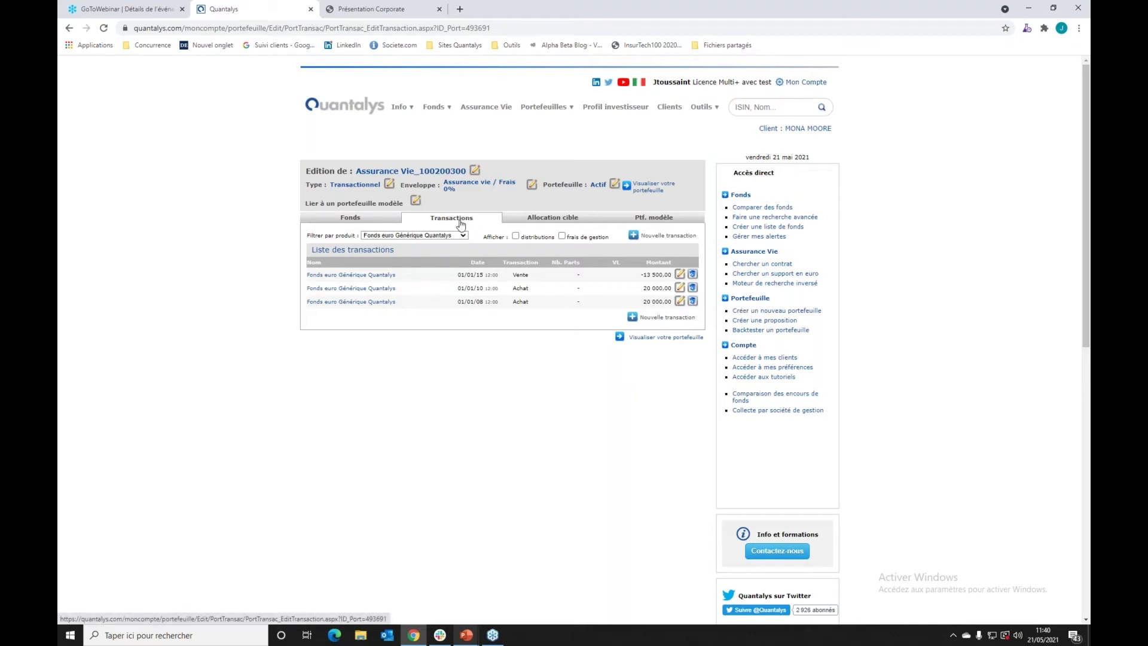
Open the finished portfolio's summary view, consulting the case document while it loads.
left_click(651, 339)
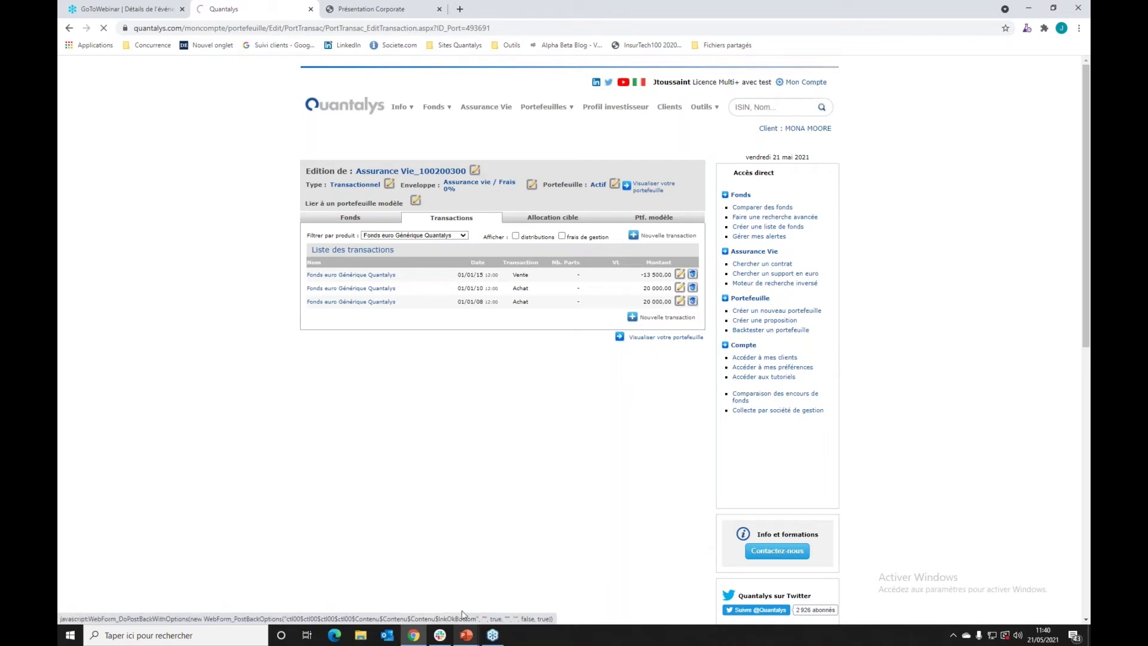
left_click(370, 9)
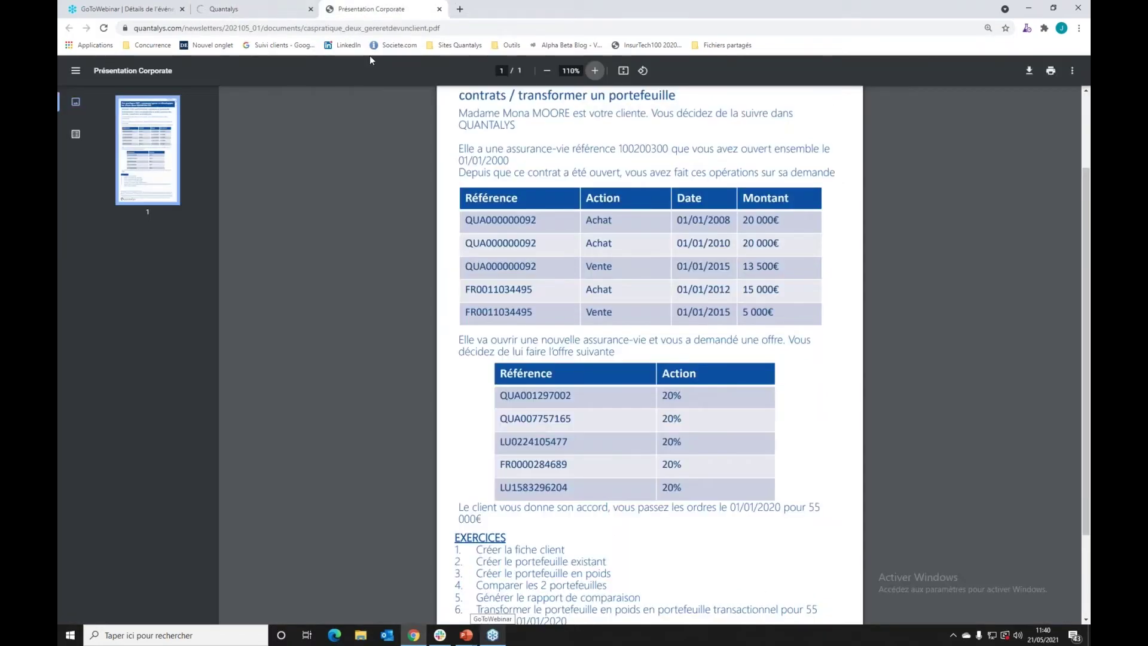
left_click(251, 9)
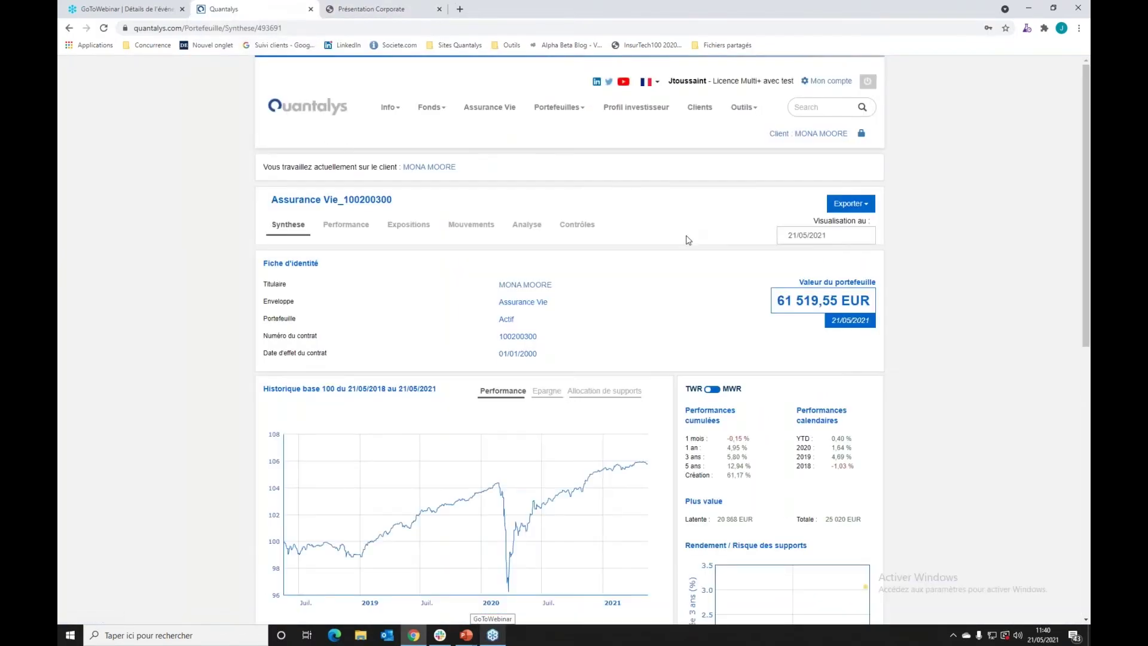
Examine the portfolio's movements, expanding the transactions of EdR SICAV Financial Bonds A EUR and Fonds euro Générique Quantalys.
scroll(688, 239, "down", 2)
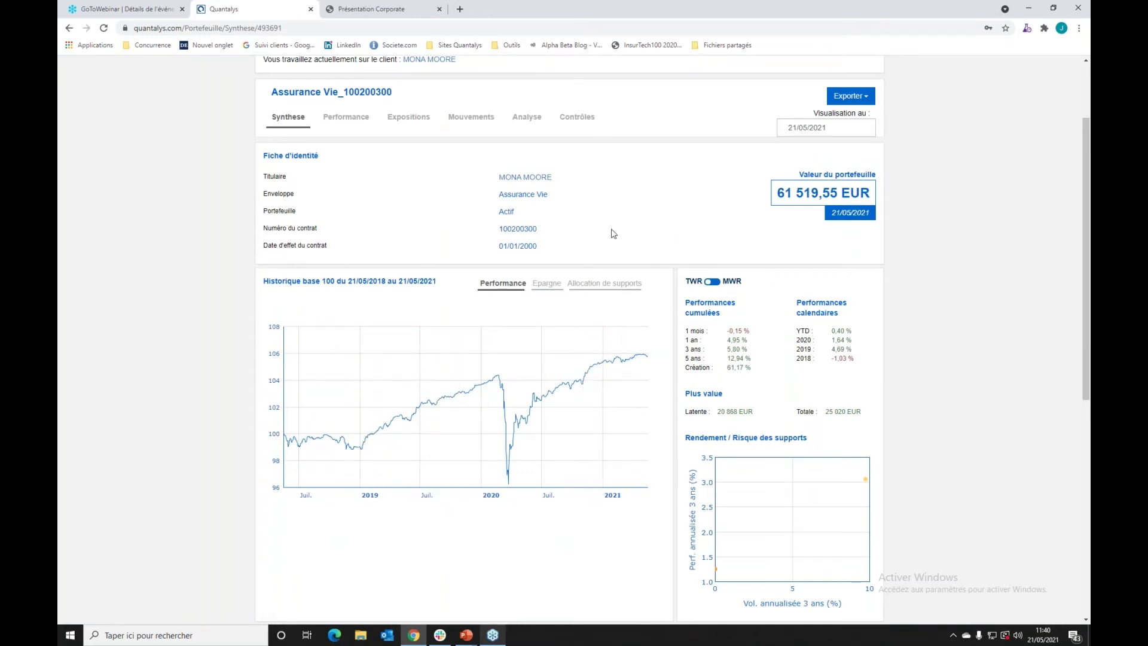
left_click(474, 121)
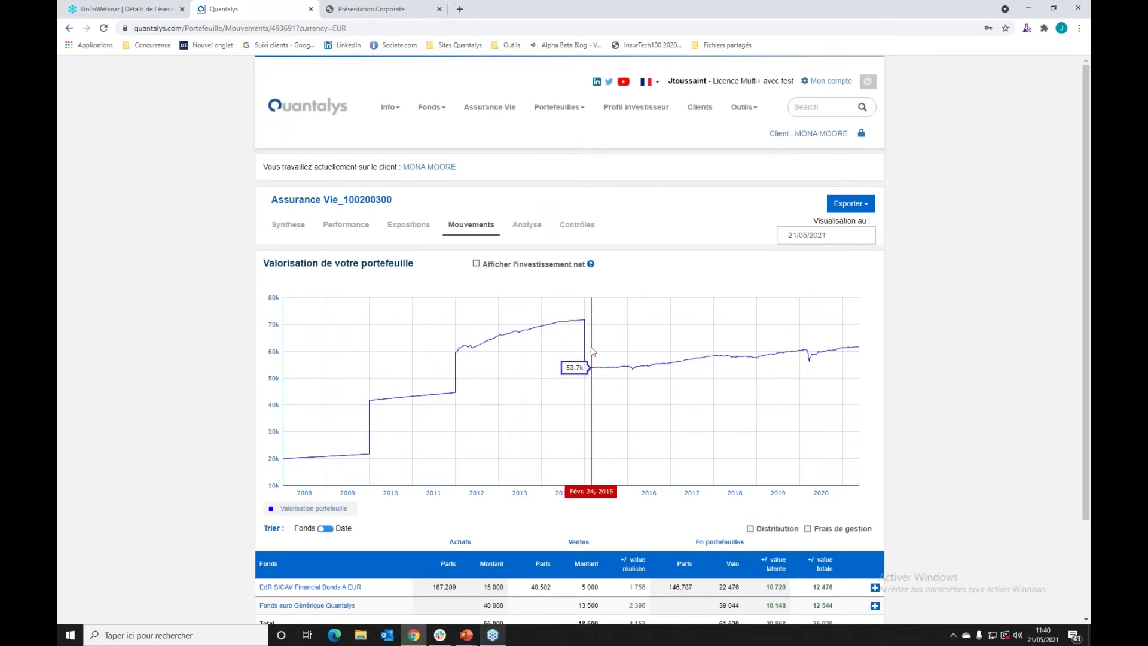
scroll(592, 351, "down", 2)
left_click(875, 468)
left_click(875, 529)
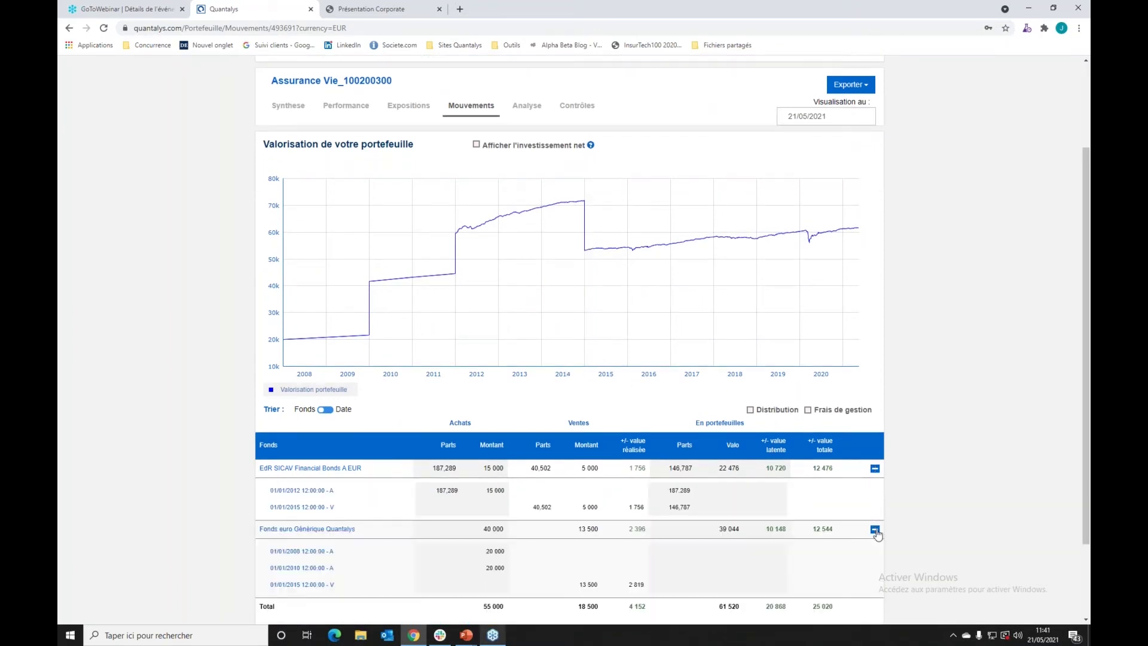
scroll(875, 530, "down", 2)
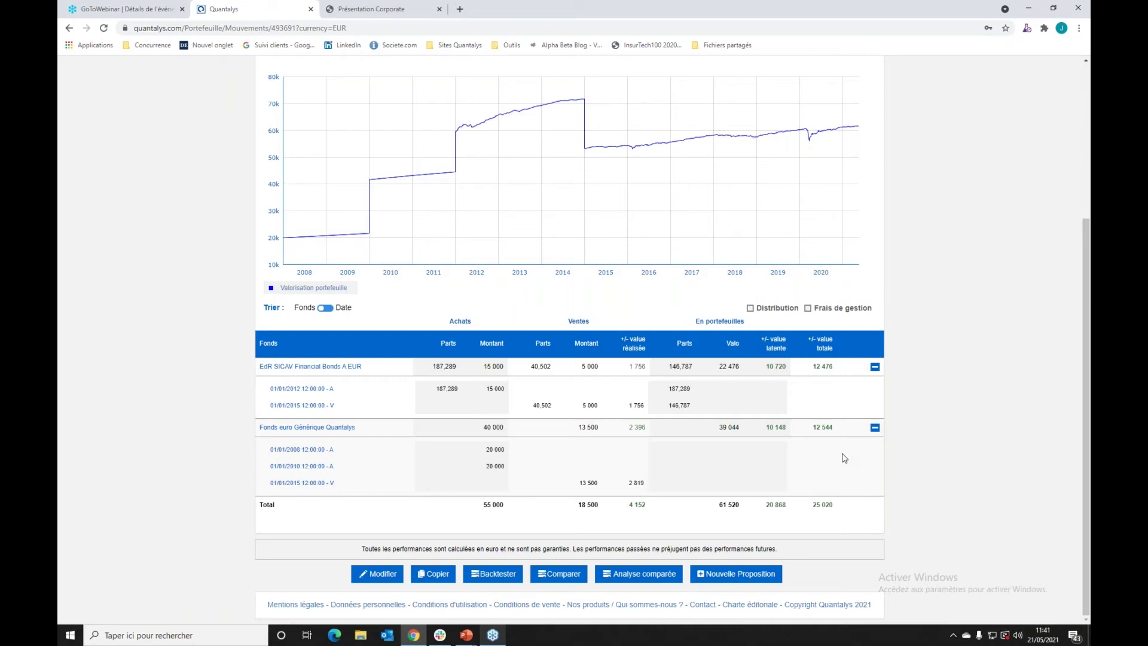
scroll(844, 458, "up", 1)
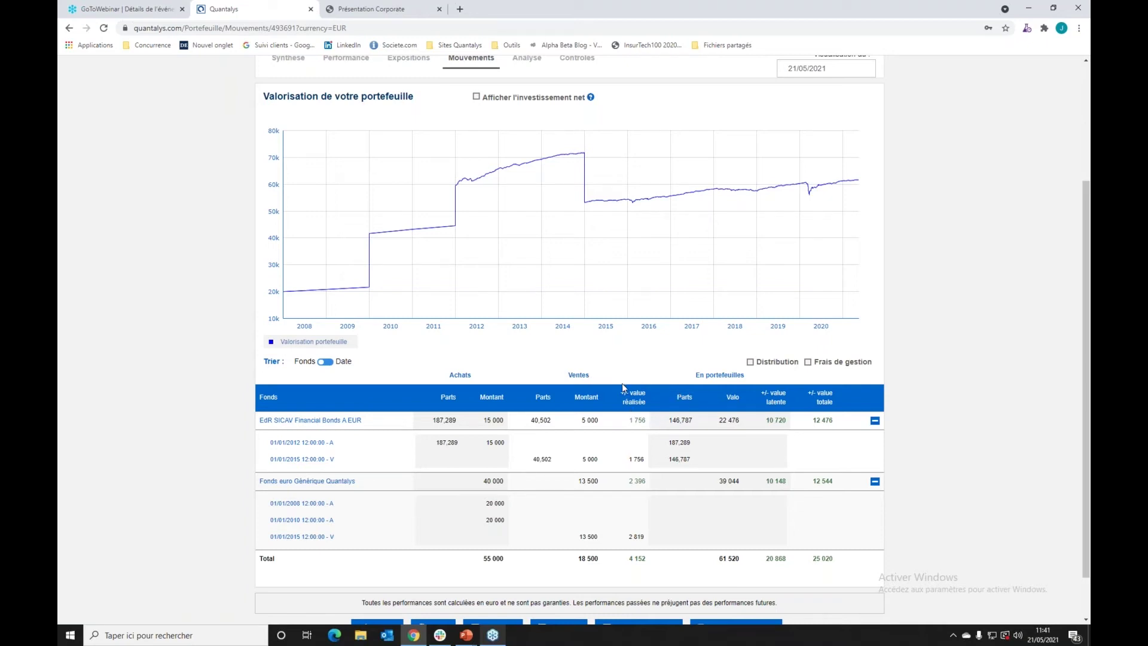
scroll(575, 358, "up", 1)
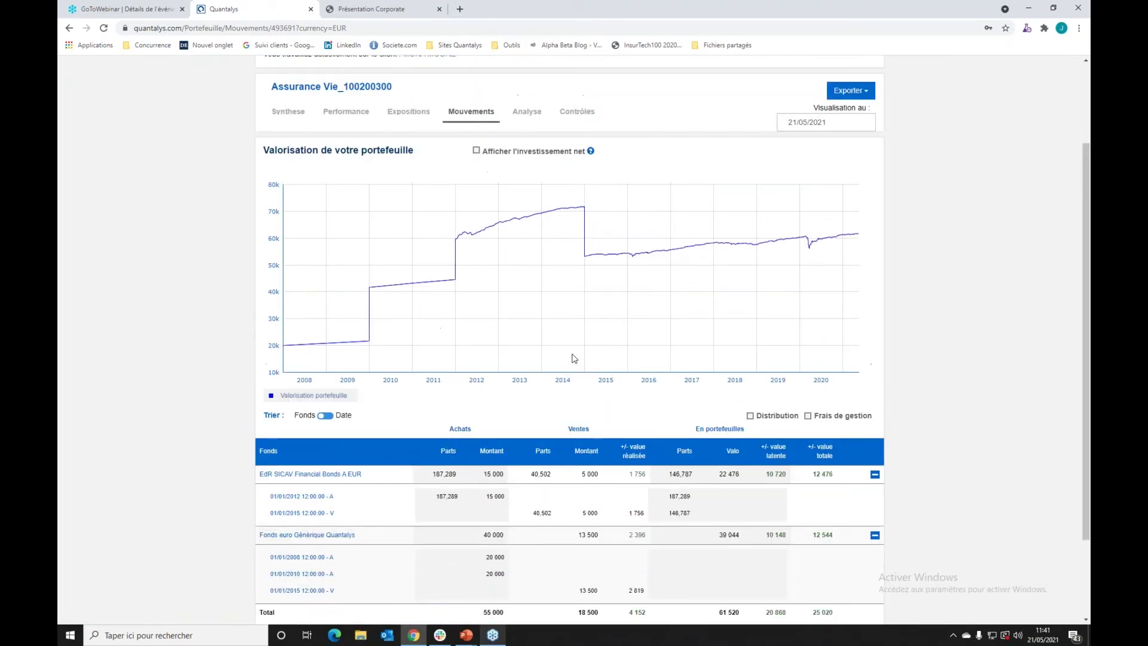
Review the portfolio's summary down to its composition and risk indicators, and open its asset exposures.
left_click(289, 112)
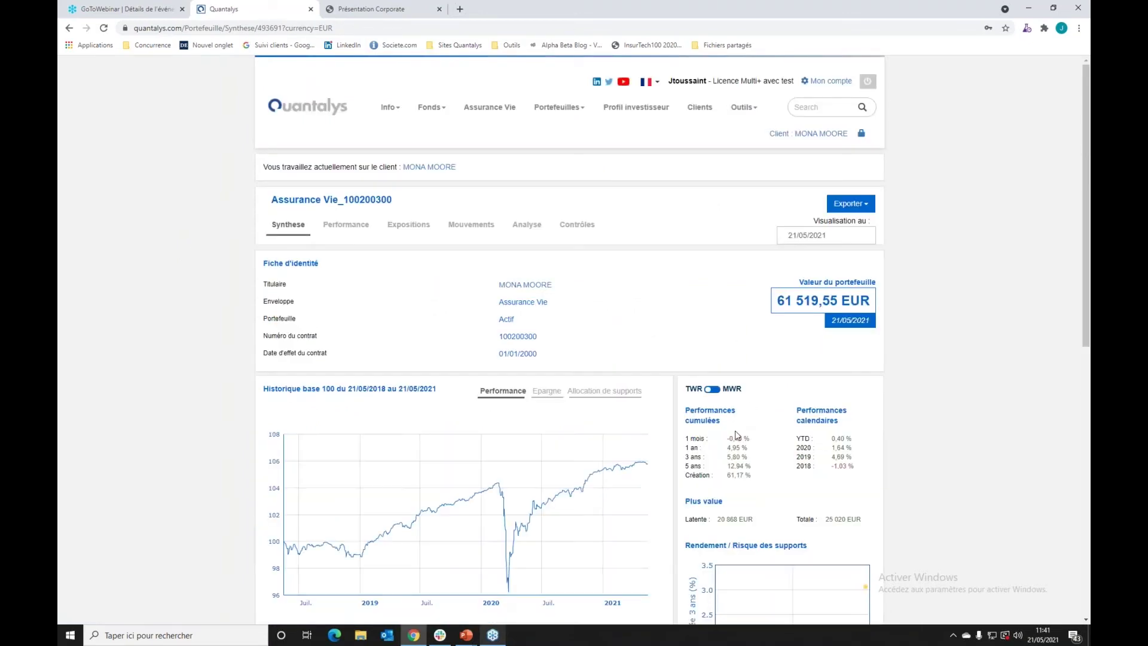
scroll(736, 435, "down", 2)
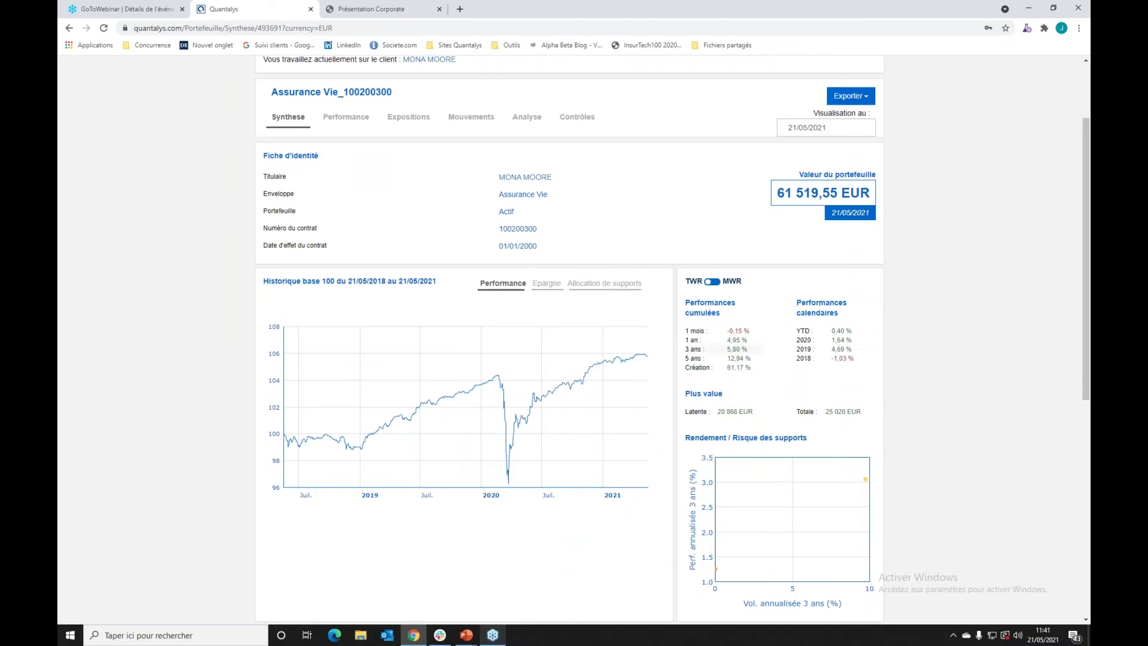
scroll(802, 396, "down", 5)
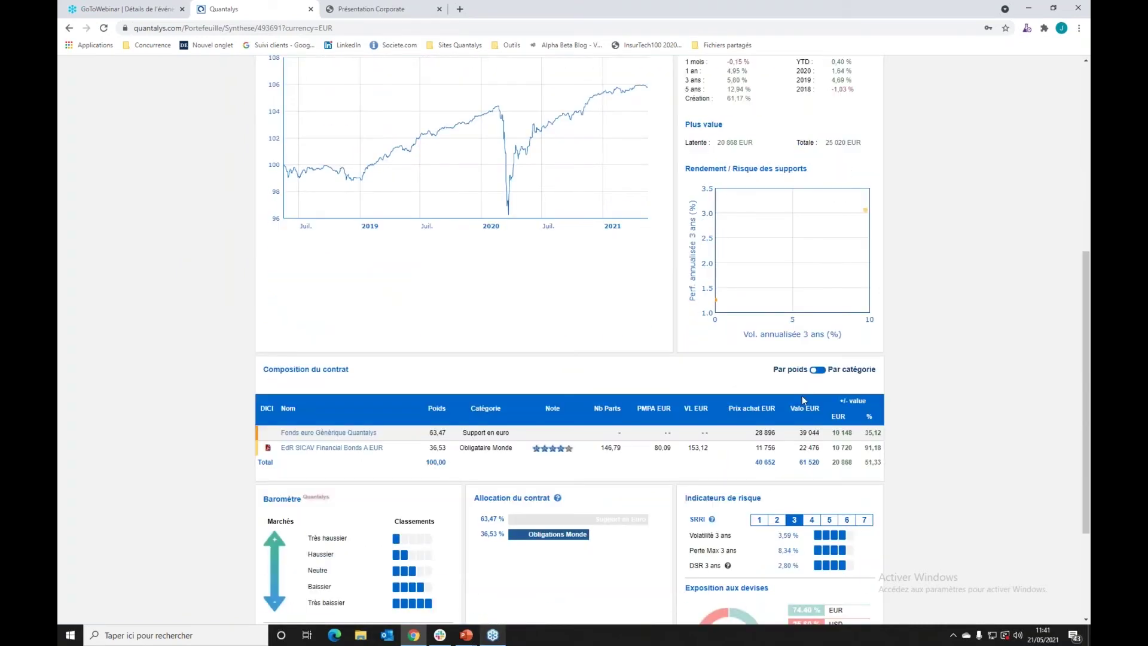
scroll(802, 395, "down", 2)
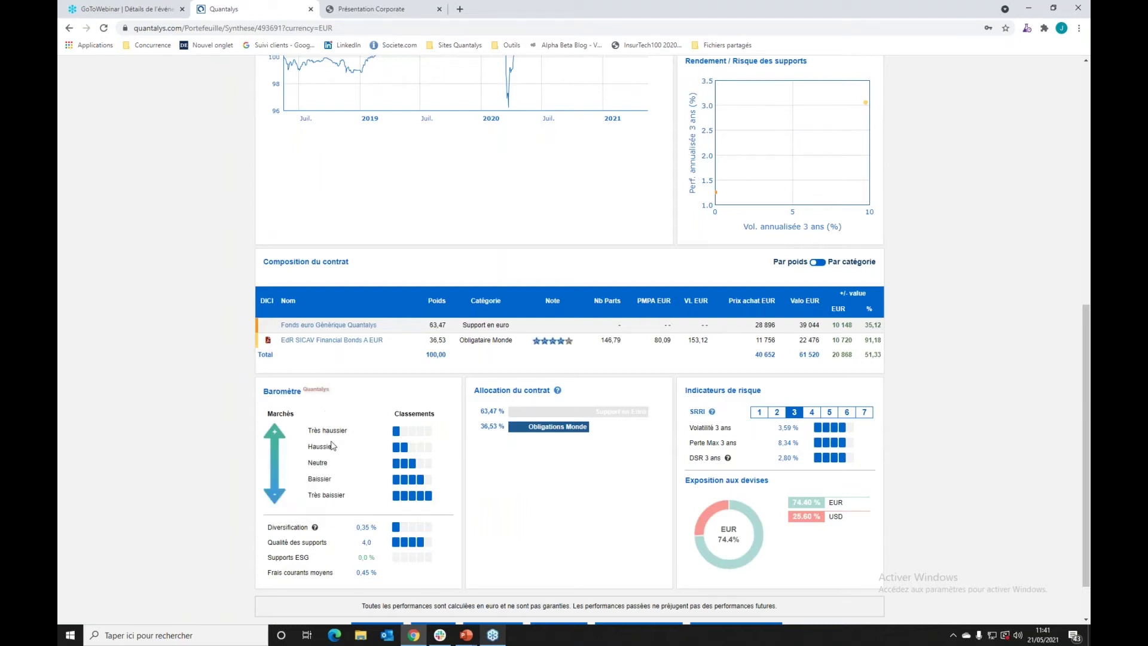
scroll(332, 445, "up", 8)
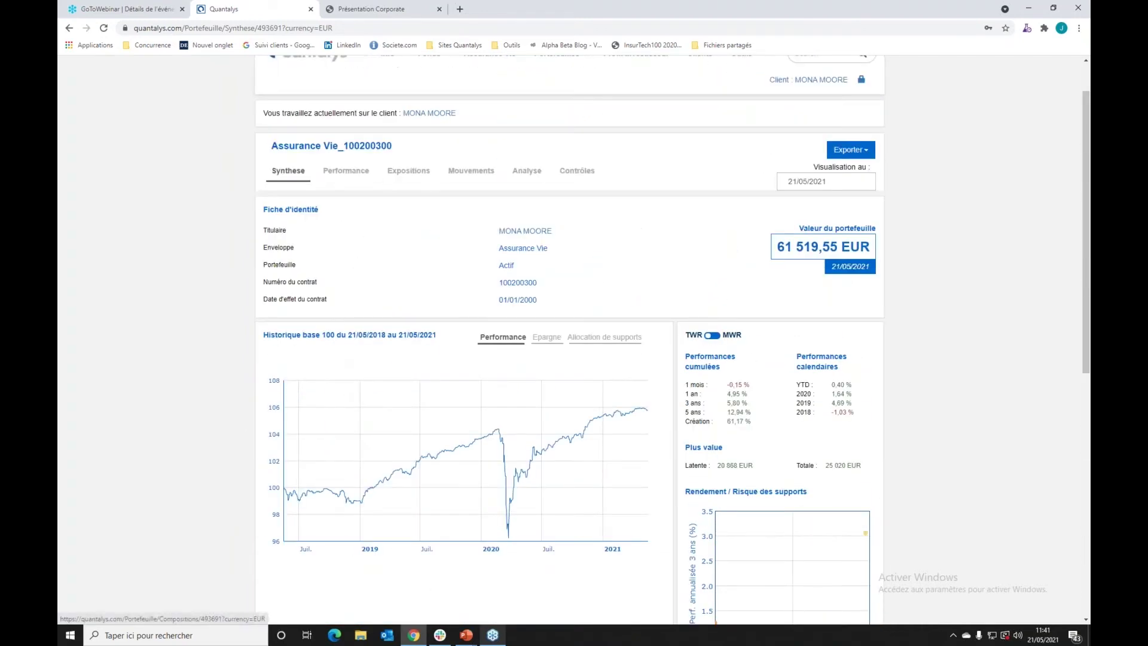
left_click(404, 176)
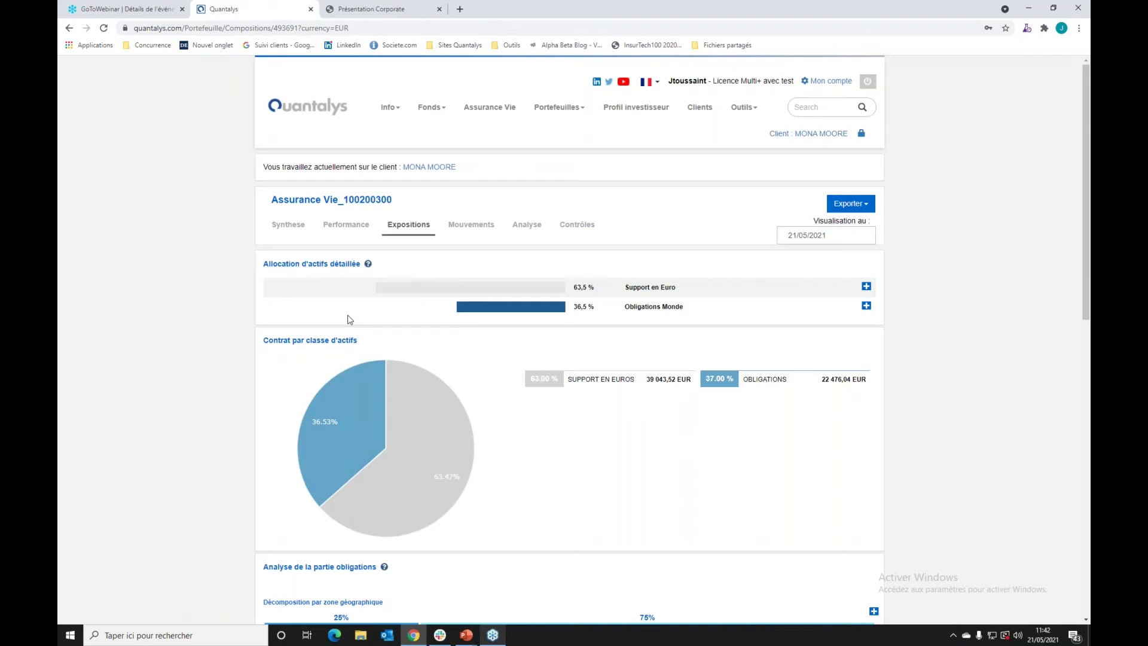
Consult the case document for the fund references and weights of the new life-insurance offer.
left_click(371, 9)
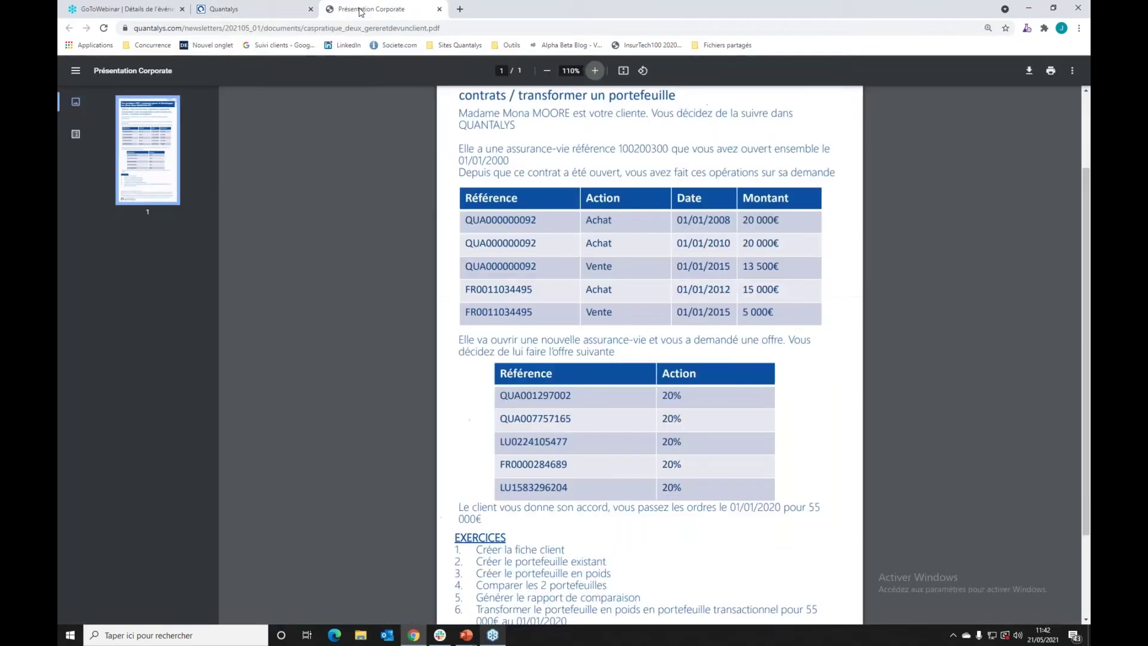
scroll(419, 314, "down", 1)
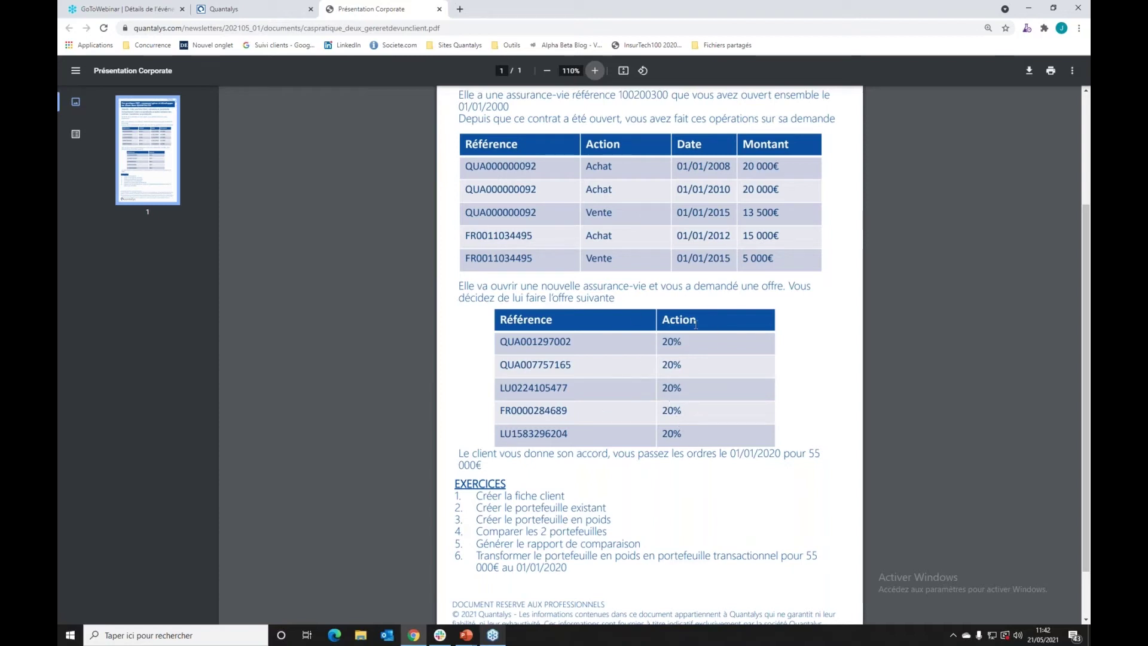
left_click(263, 9)
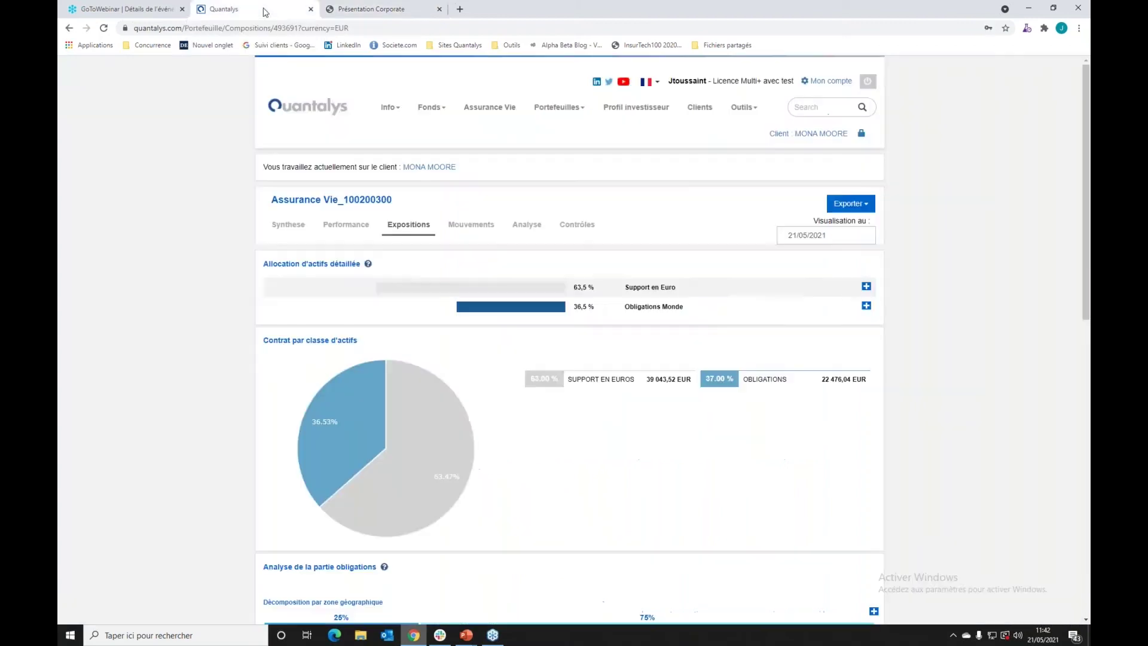
From the client's record, start a new manually created portfolio set to Simulé, with the Assurance Vie envelope and En poids creation type.
left_click(422, 171)
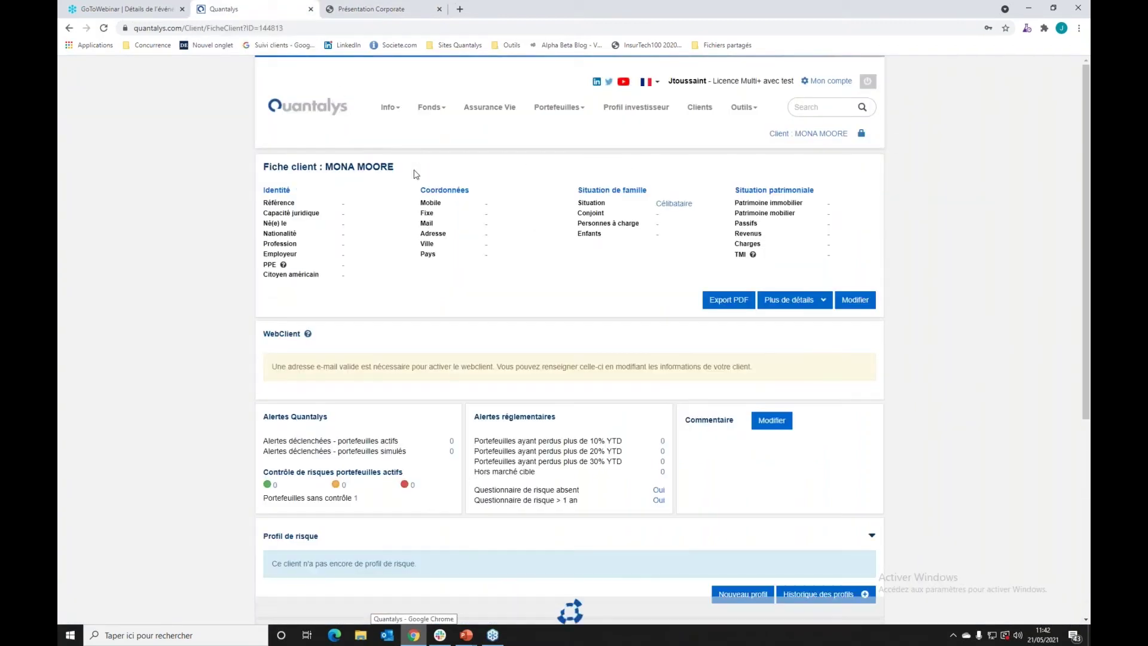
scroll(415, 173, "down", 3)
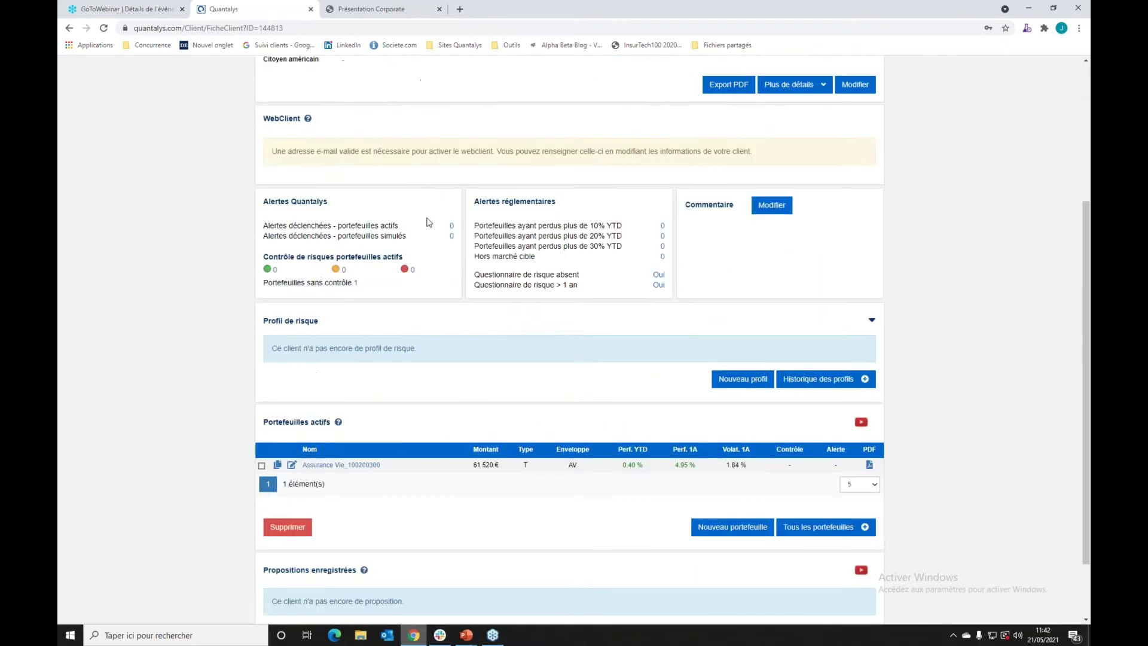
scroll(475, 380, "down", 1)
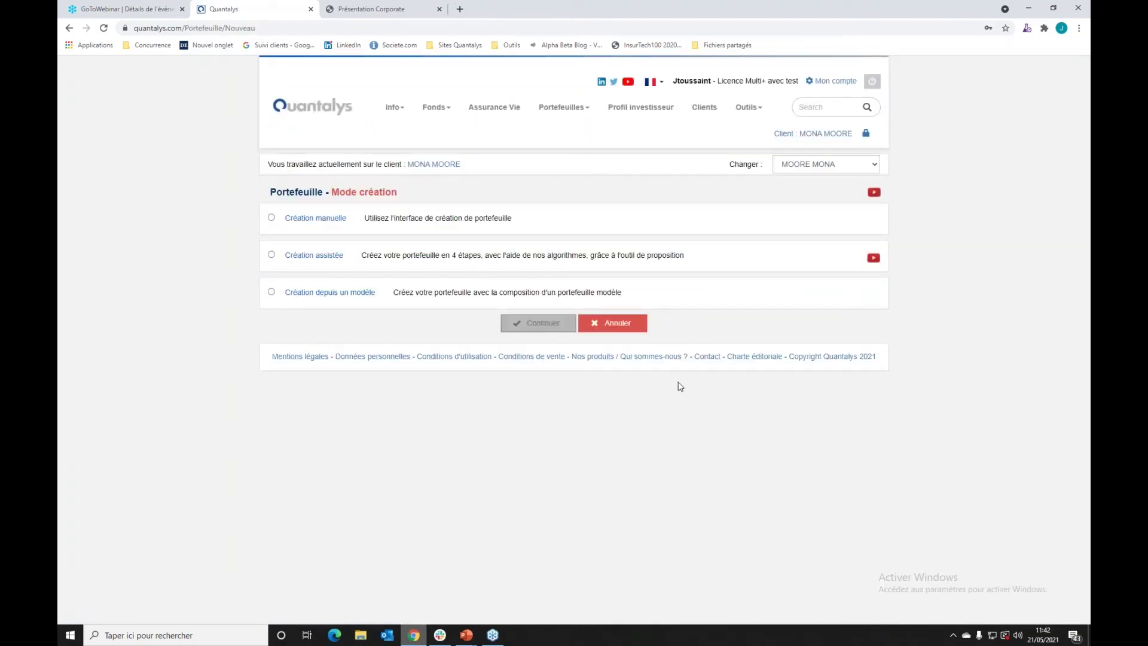
left_click(404, 216)
left_click(426, 240)
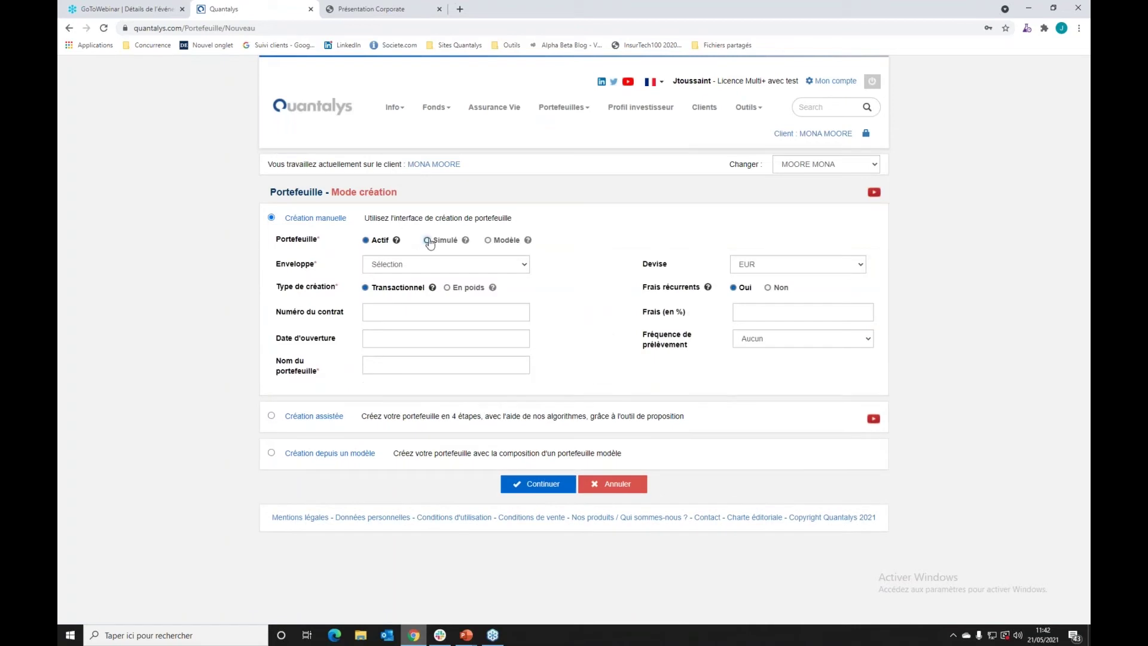
left_click(428, 268)
left_click(383, 315)
left_click(589, 319)
left_click(447, 288)
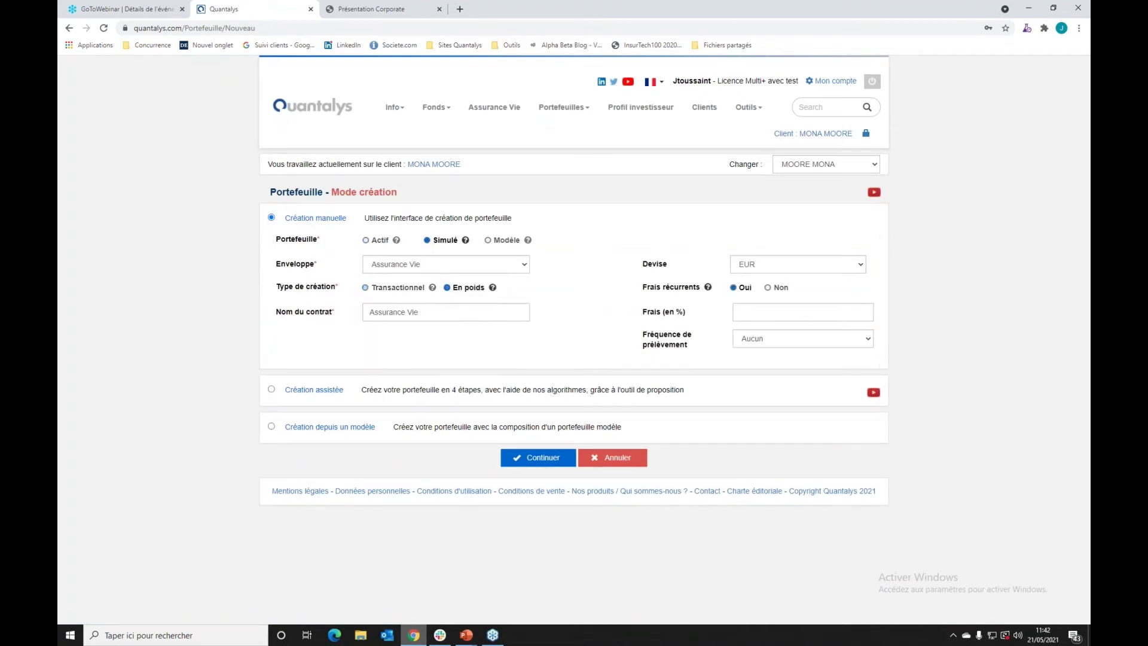
Name the contract Proposition commerciale, set recurring fees to Non and continue to the fund selection.
left_click(453, 312)
double_click(445, 313)
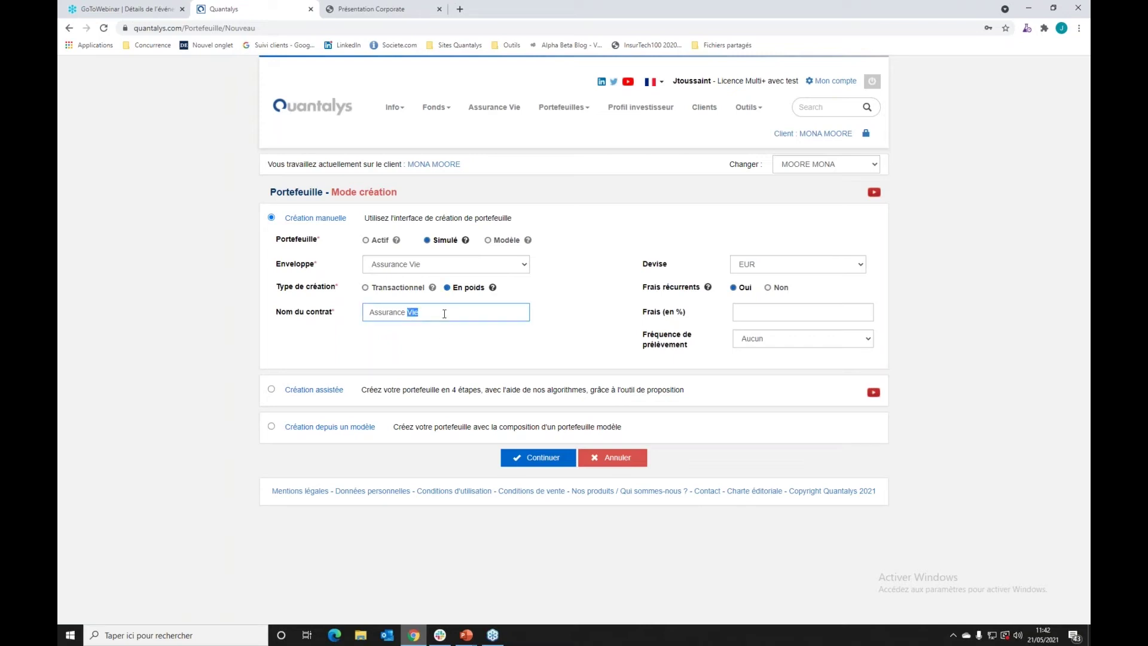
left_click(400, 312)
triple_click(394, 312)
type("Proposition commerciale")
left_click(768, 288)
left_click(549, 437)
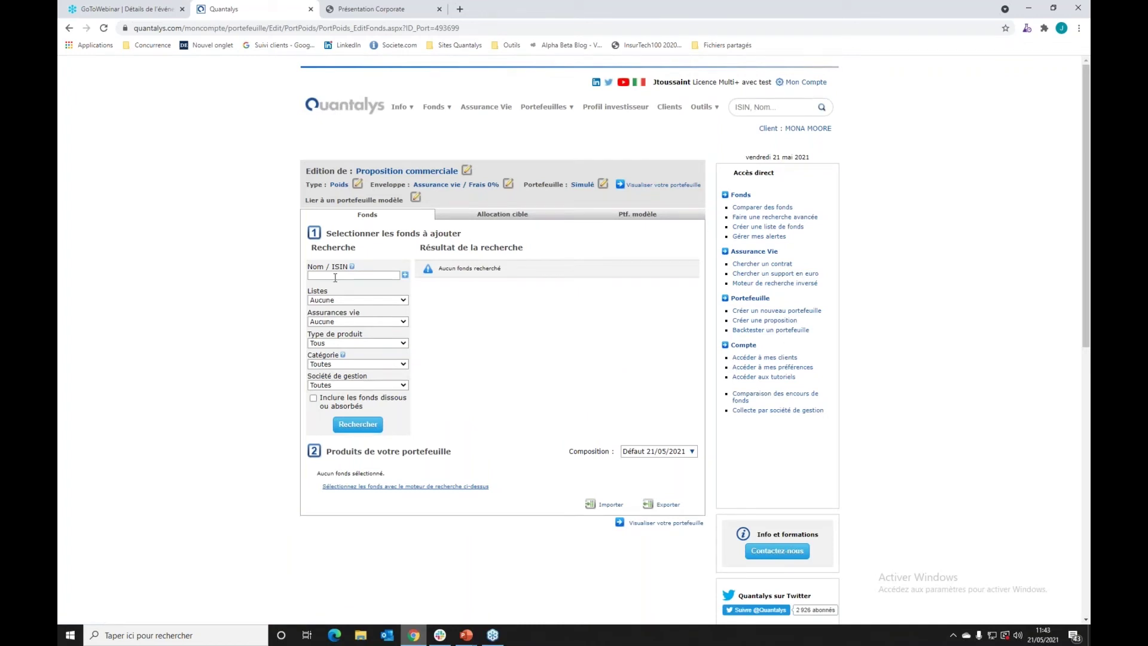
Search for fund QUA001297002 and add €uroCit' (1%) to the portfolio.
left_click(335, 276)
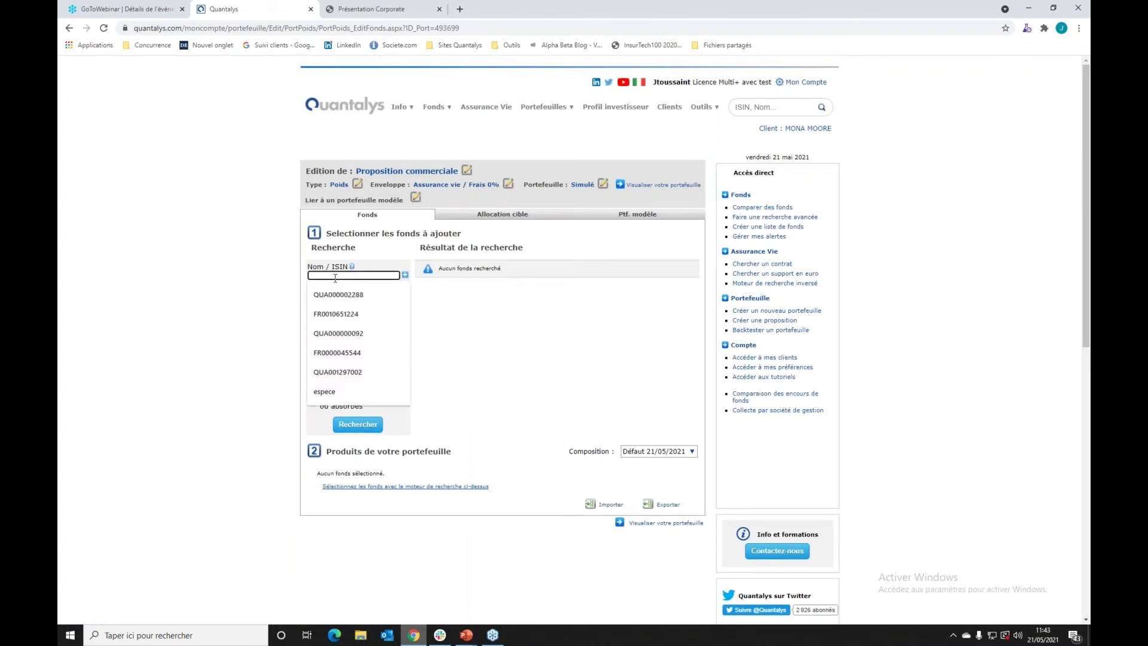
type("QUA")
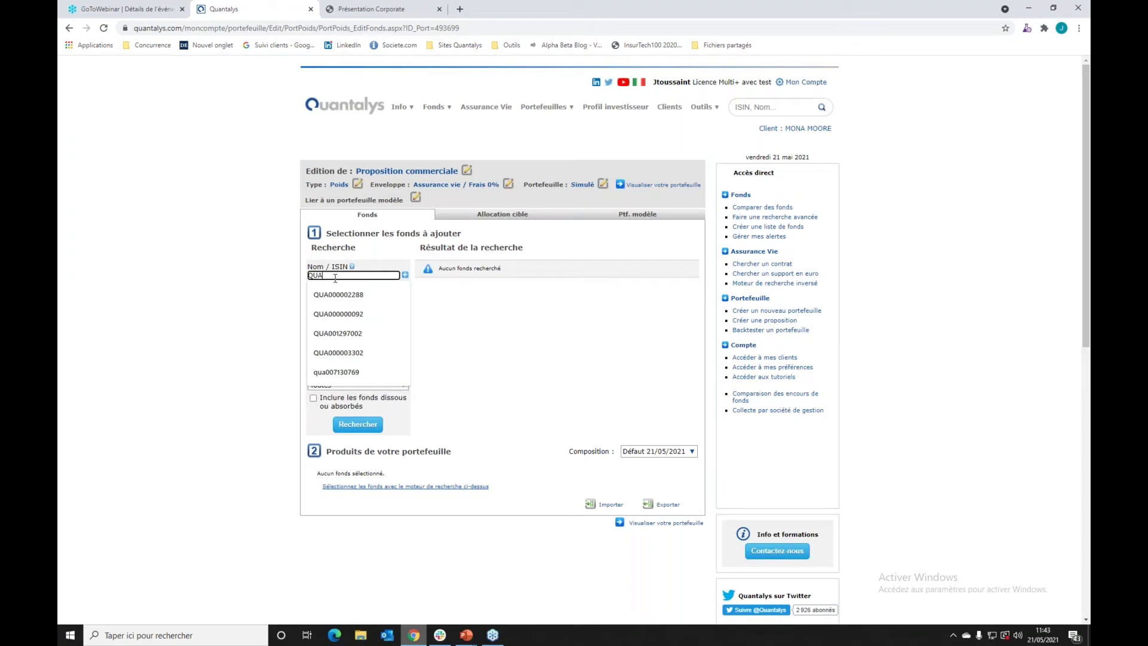
type("001")
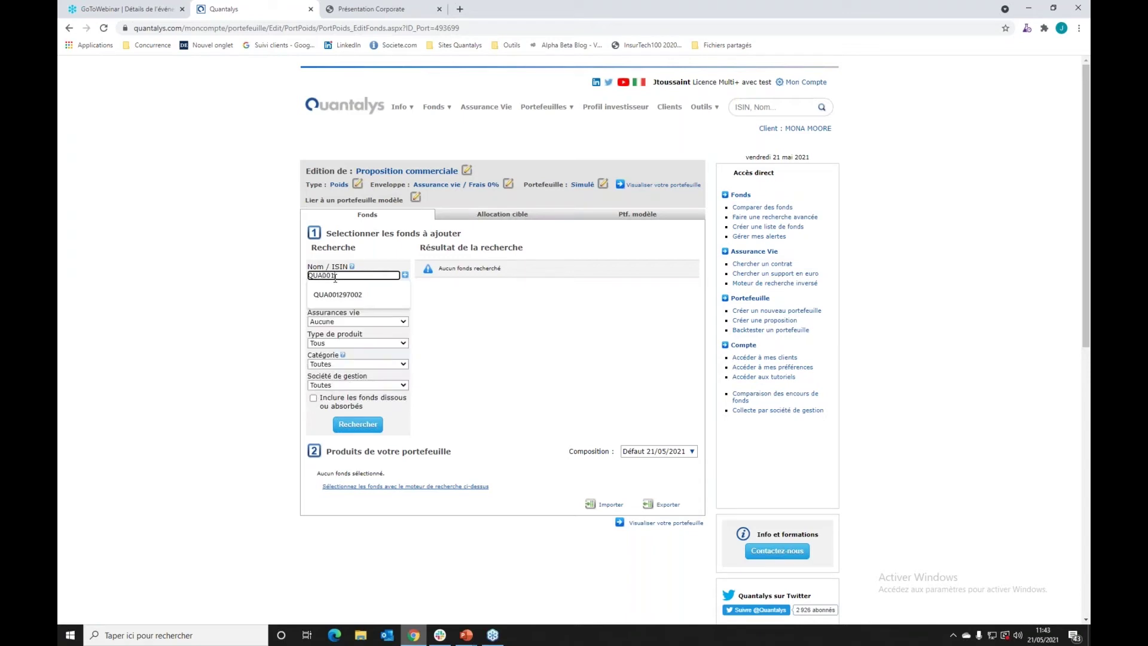
type("297002")
left_click(358, 424)
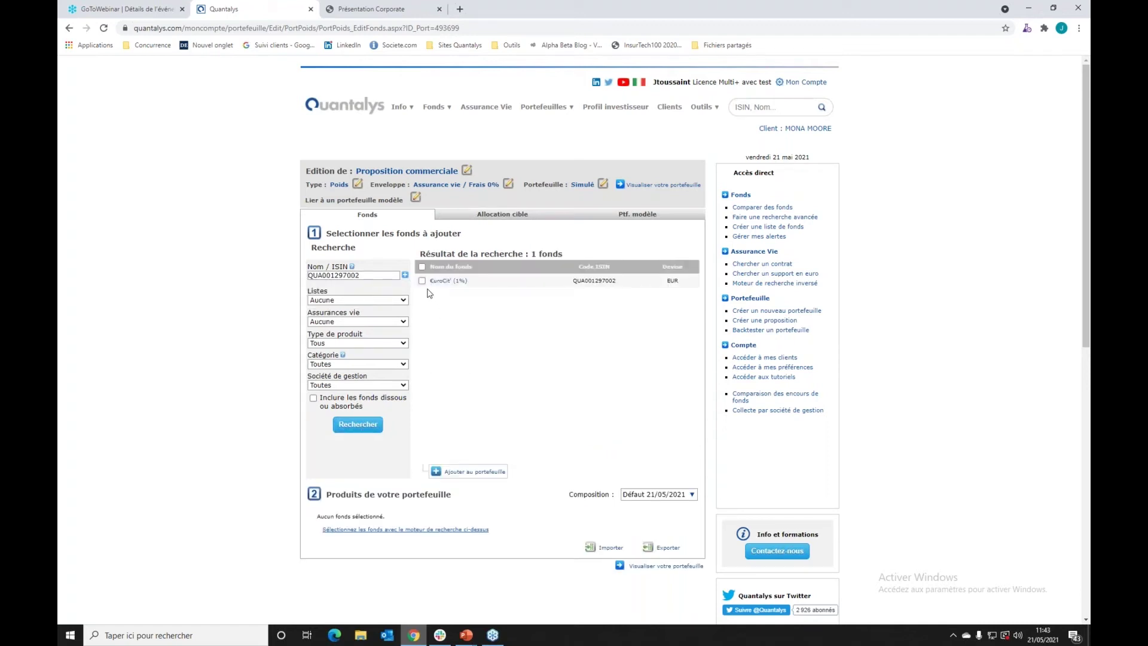
left_click(423, 281)
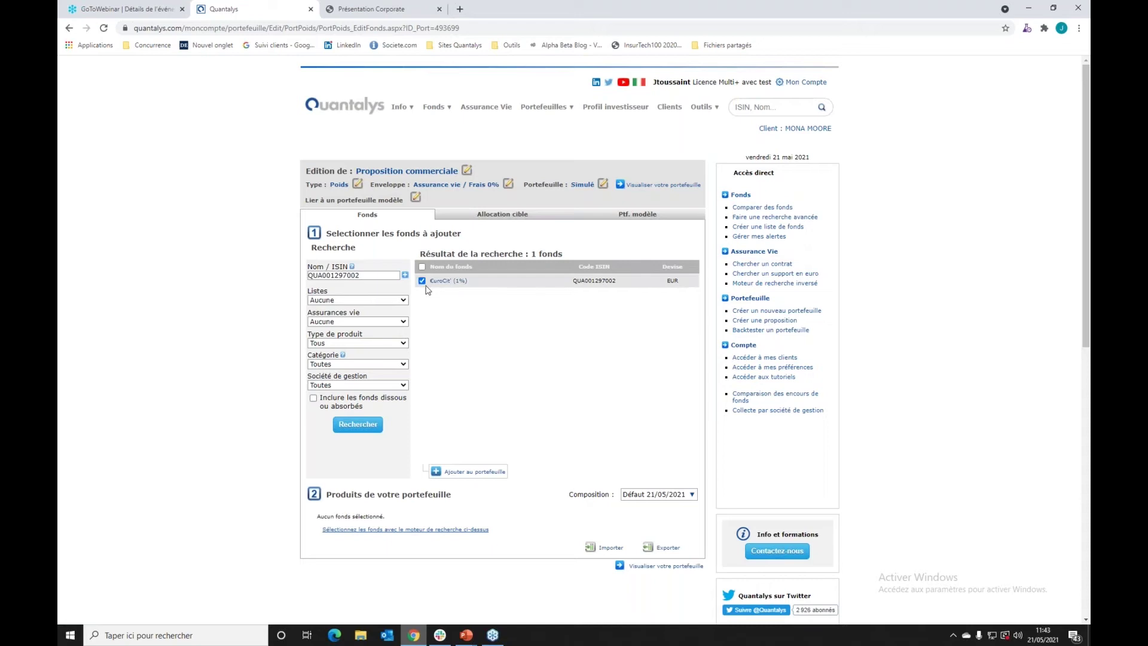
left_click(473, 472)
Fetch the reference QUA007757165 from the case document and select the previous ISIN in the fund search for replacement.
left_click(356, 7)
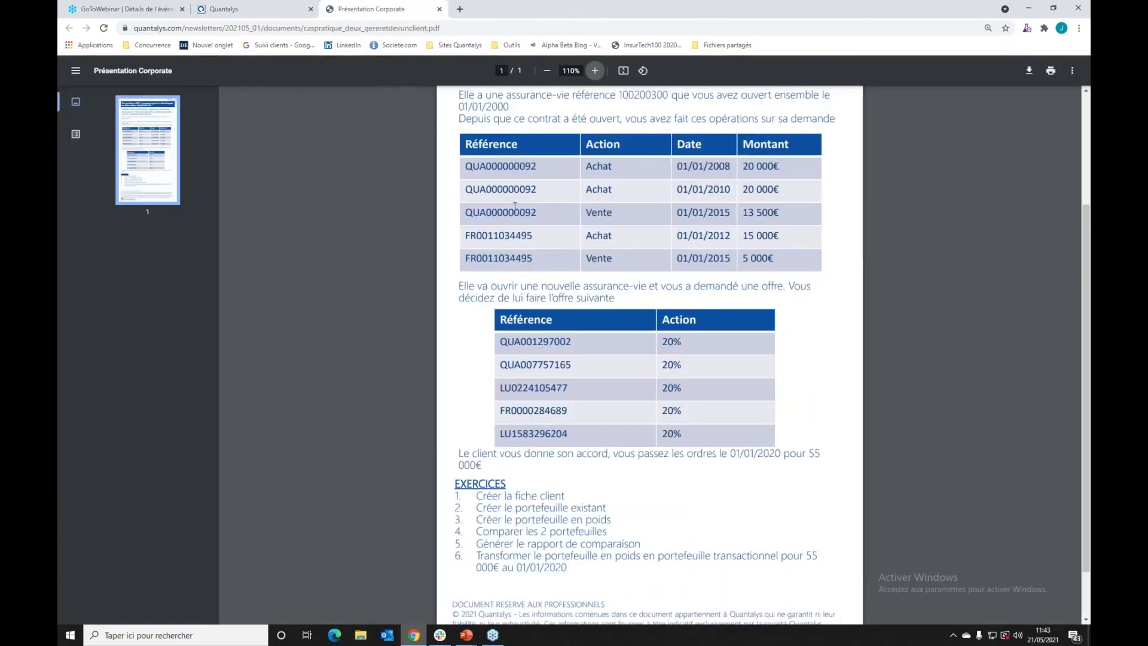
double_click(545, 363)
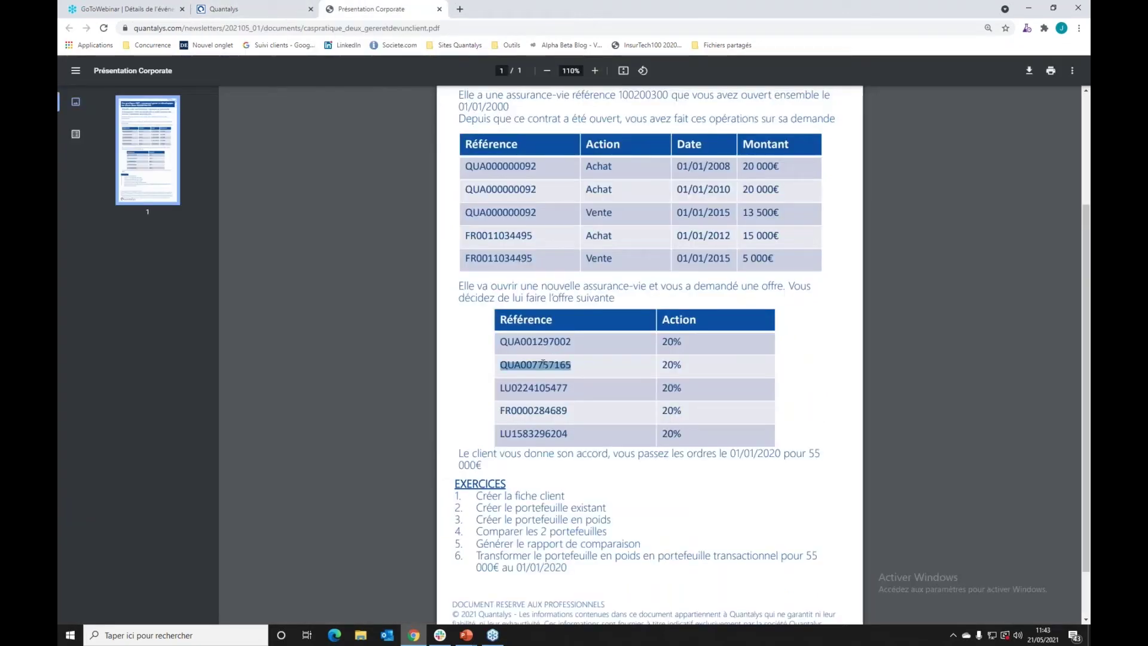
left_click(263, 8)
double_click(353, 275)
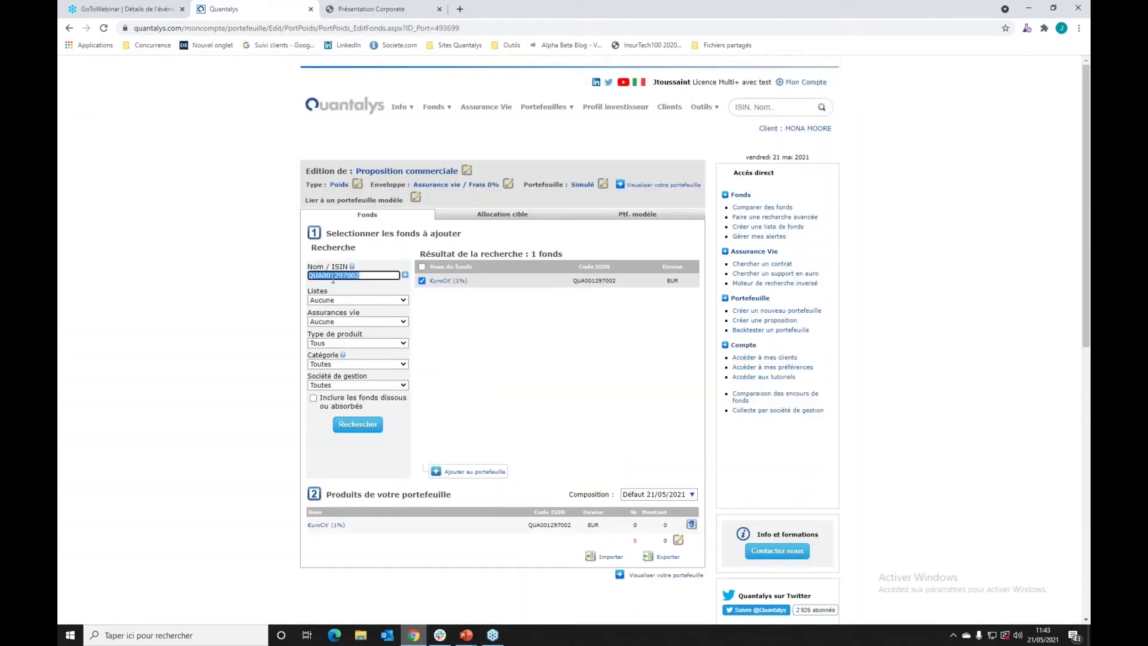
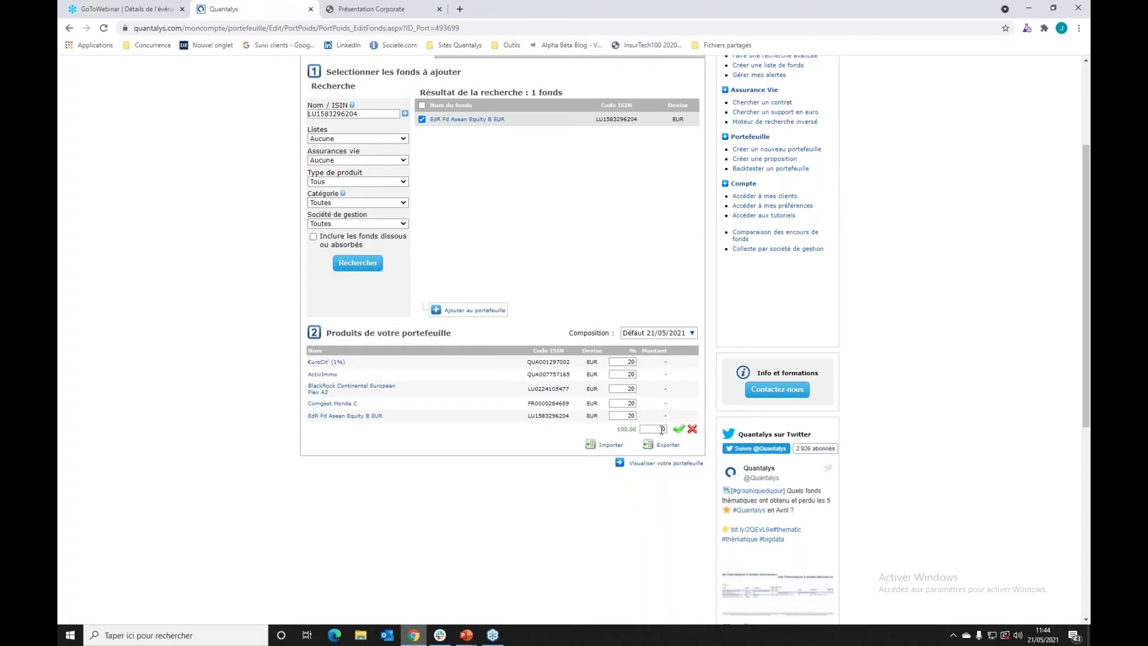
Set the portfolio's total amount to 55000 EUR, validate the composition and view the portfolio's summary.
double_click(659, 428)
type("55000")
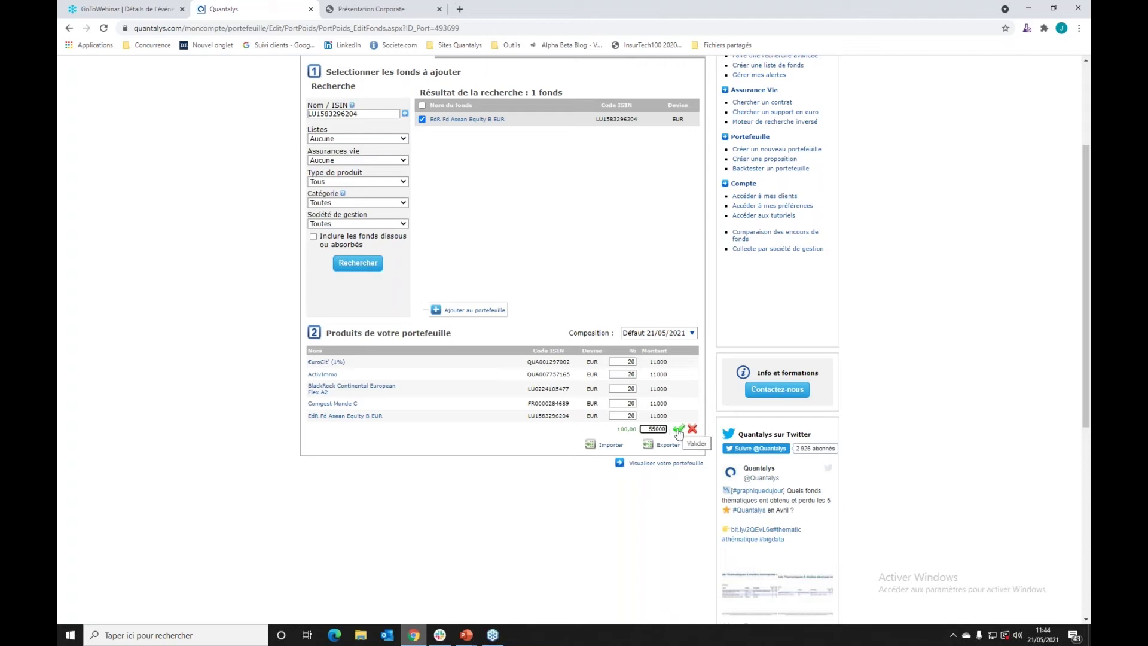
left_click(679, 430)
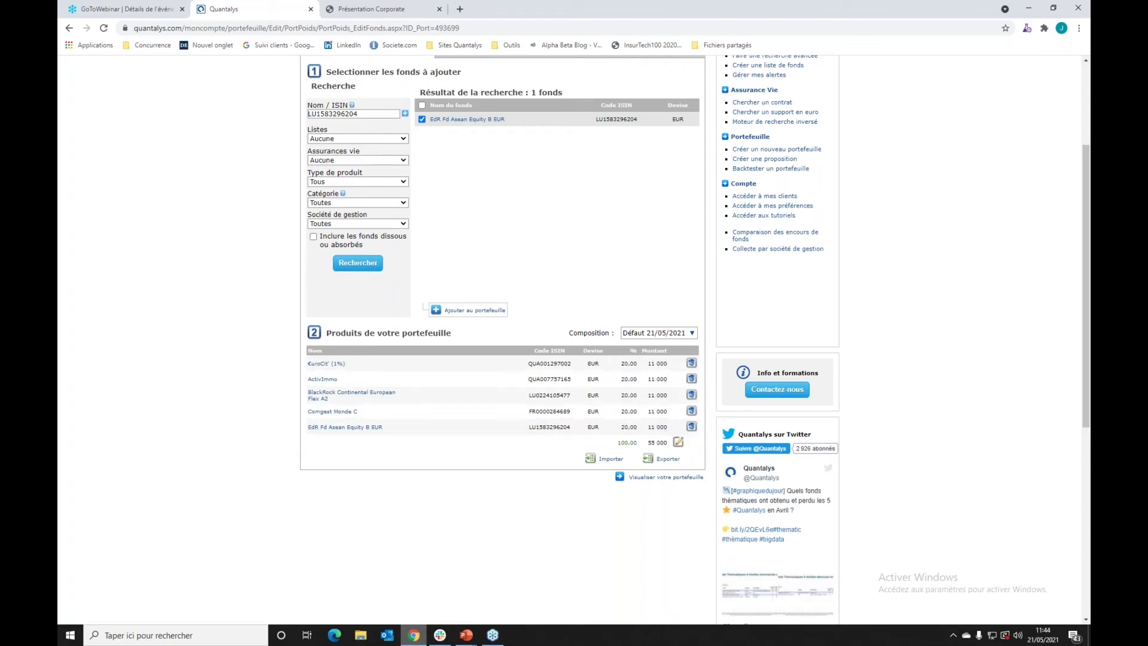
left_click(681, 478)
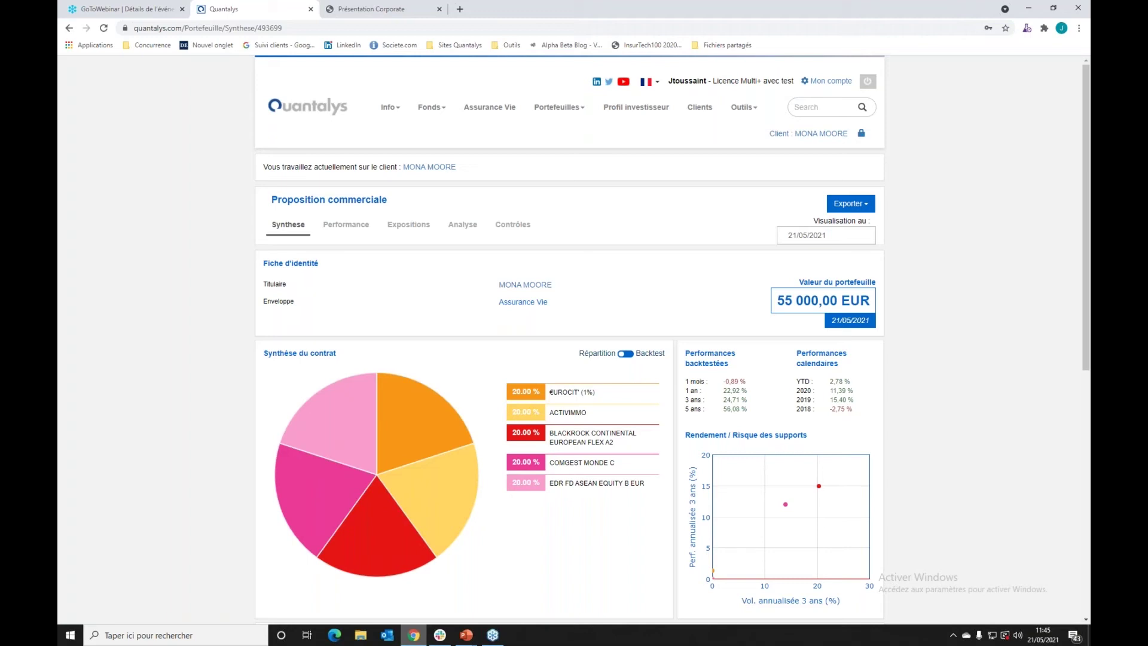
scroll(794, 354, "down", 2)
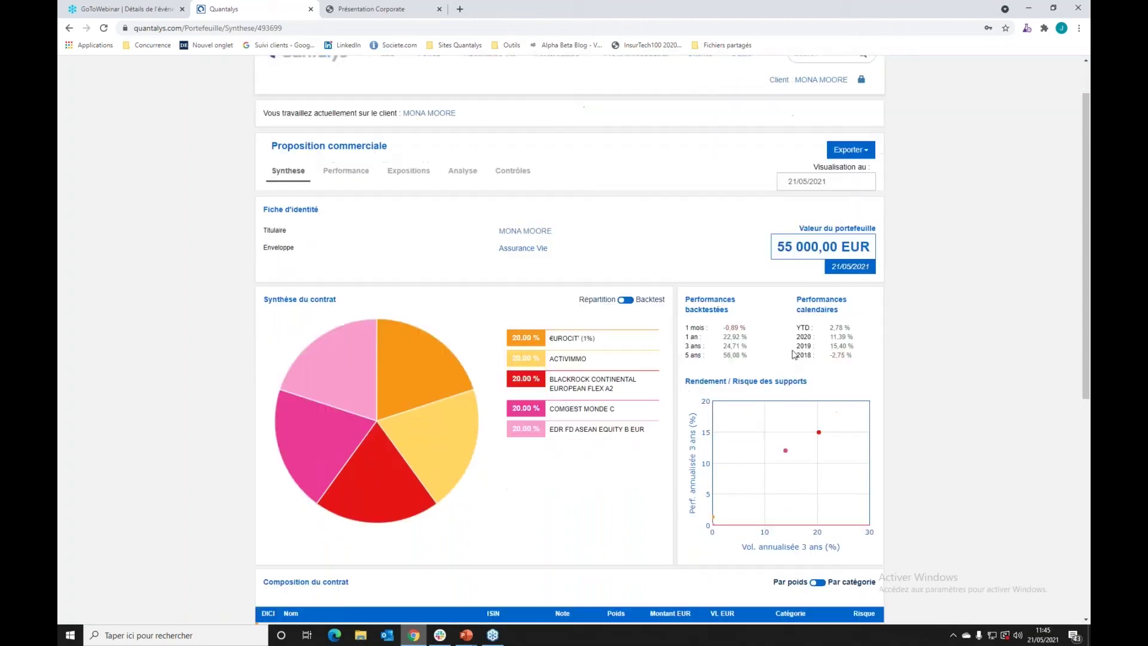
Review the Proposition commerciale's composition and check the exercise list in the case document.
scroll(794, 354, "down", 2)
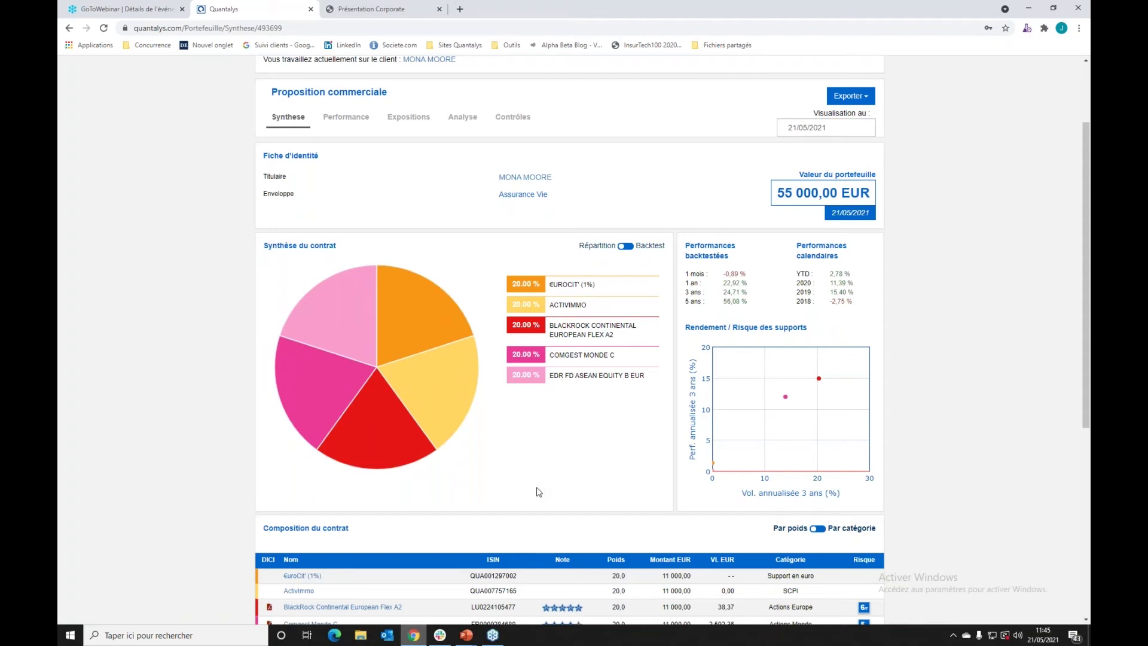
scroll(538, 491, "down", 2)
mouse_move(466, 638)
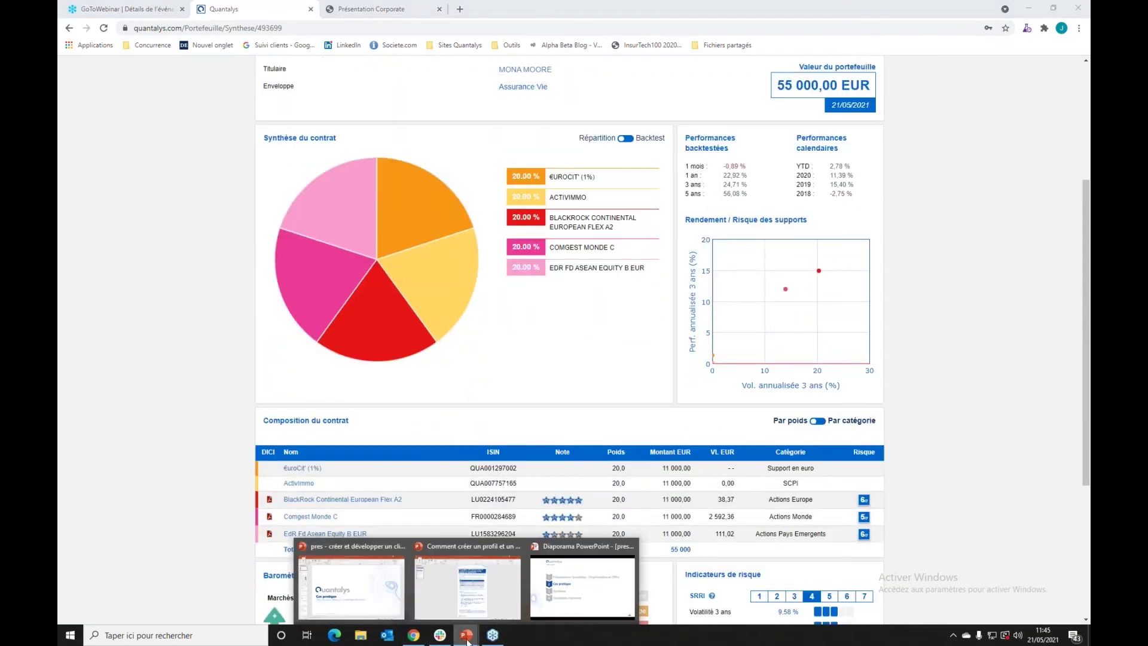
left_click(352, 8)
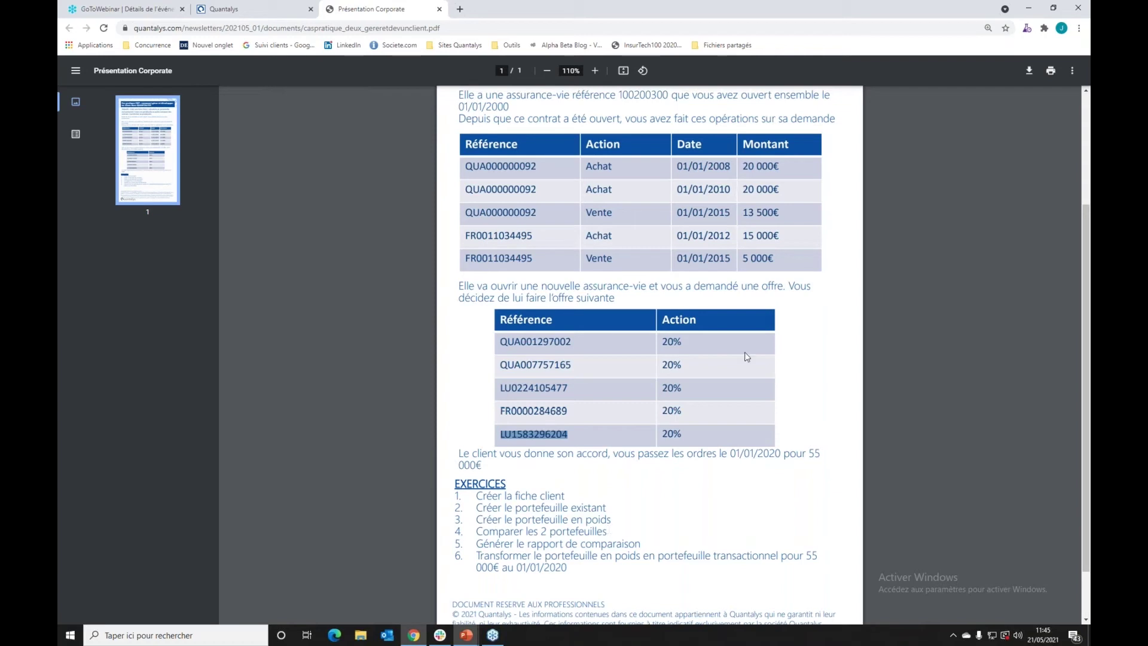
left_click(230, 9)
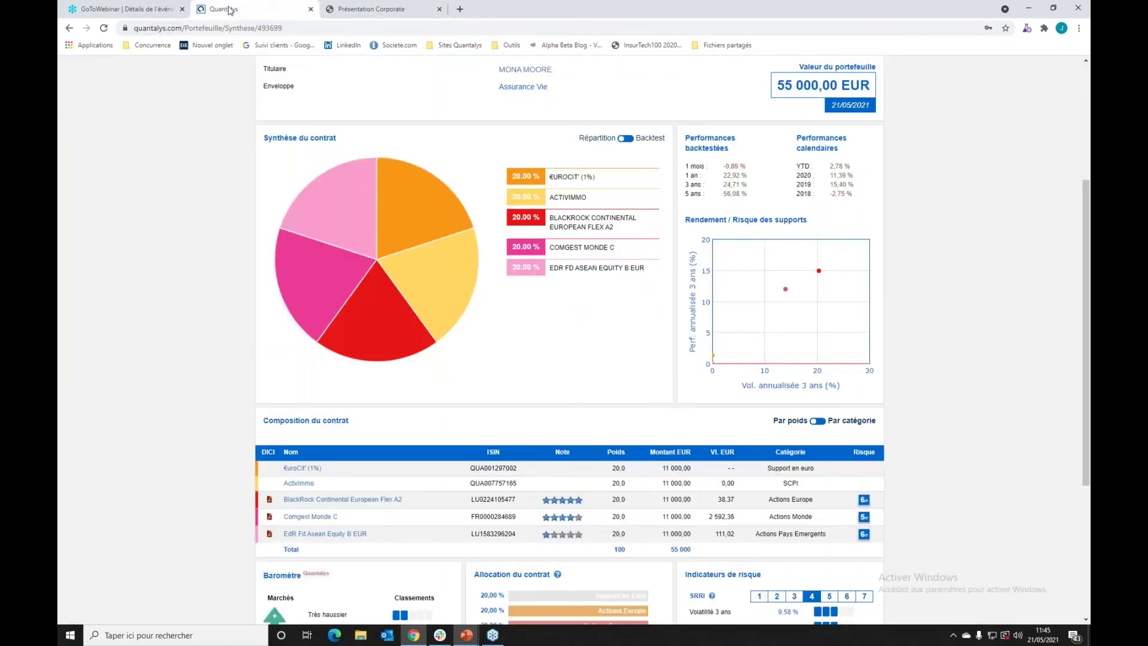
Start a comparison from the Proposition commerciale portfolio and add the client's existing transactional life-insurance portfolio to it.
scroll(148, 333, "up", 3)
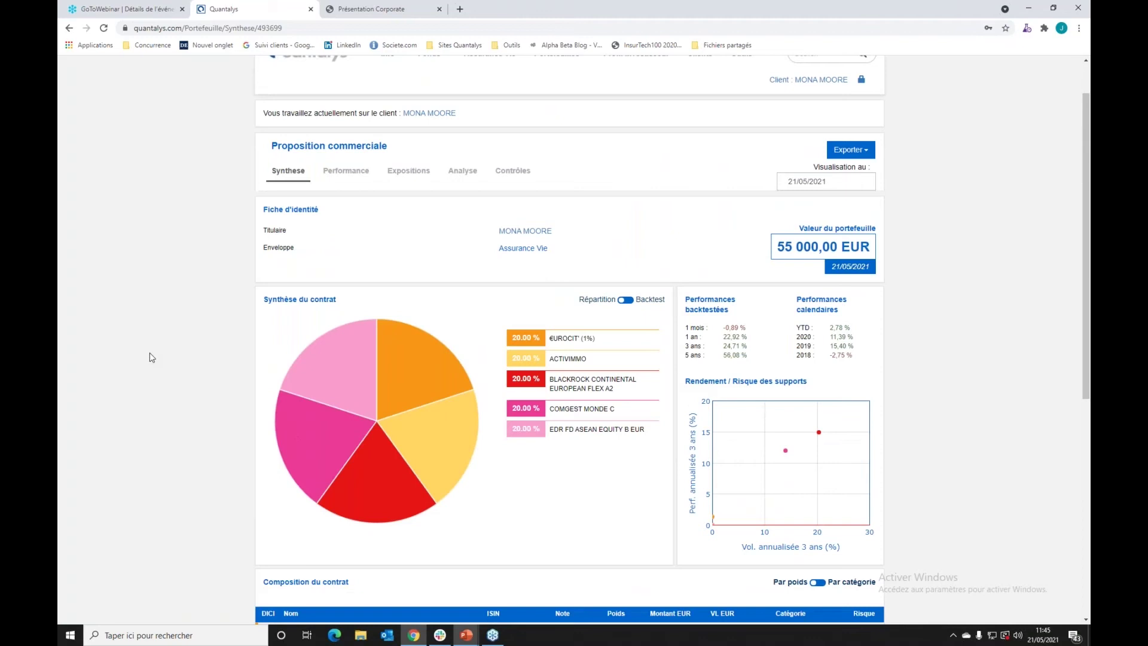
scroll(151, 357, "down", 8)
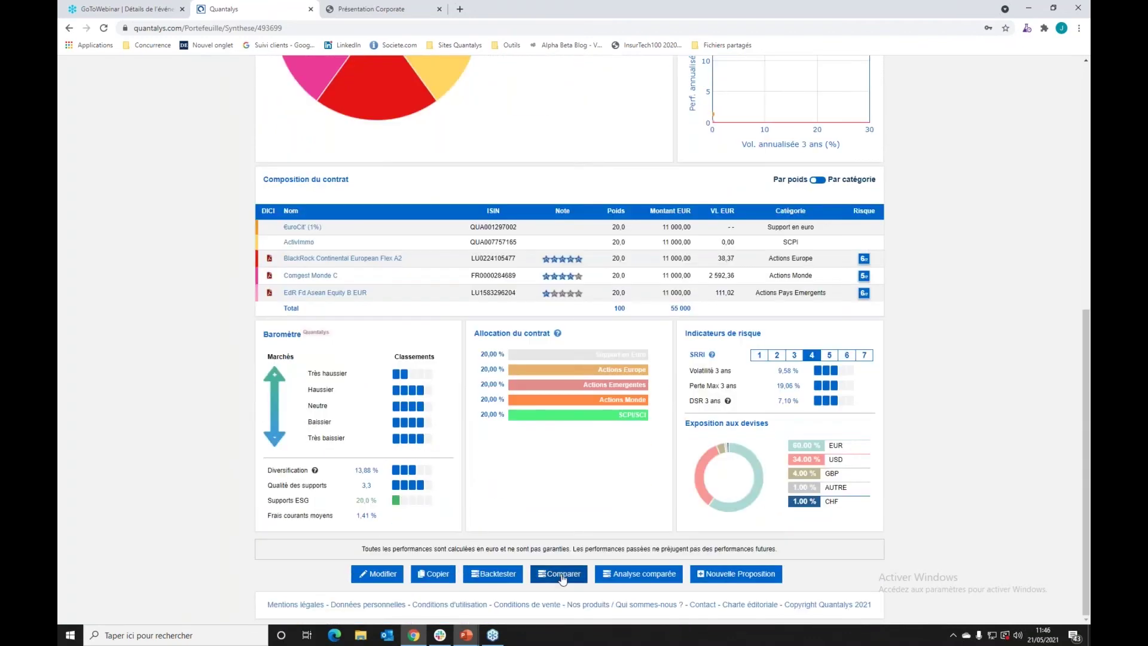
left_click(562, 575)
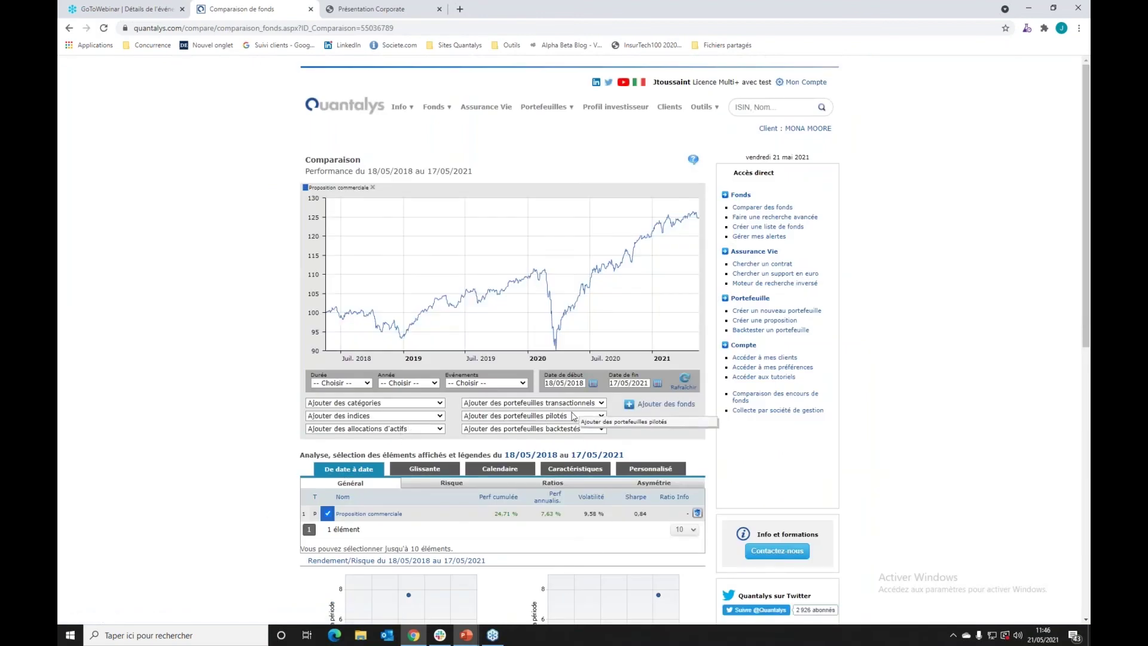
left_click(599, 404)
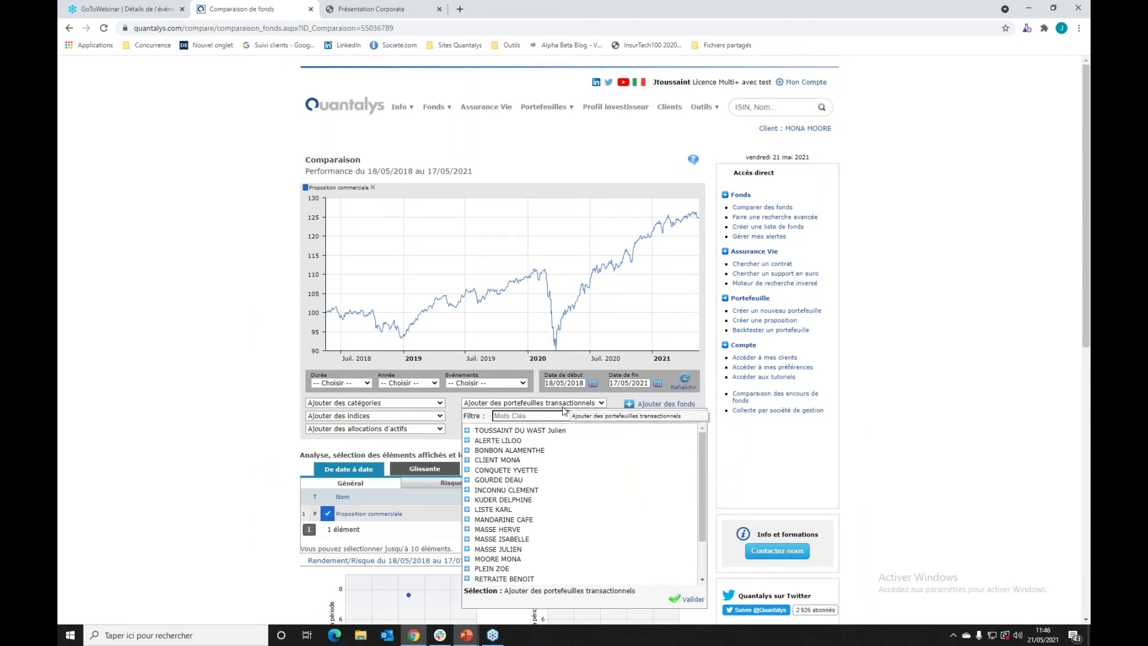
left_click(468, 560)
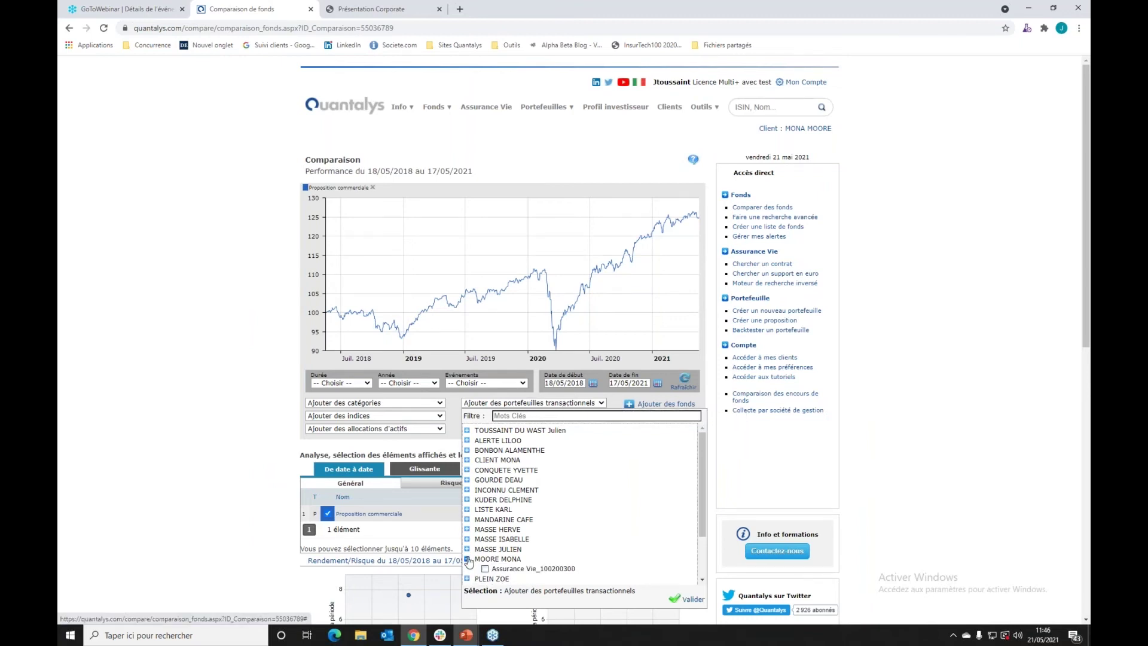
left_click(485, 568)
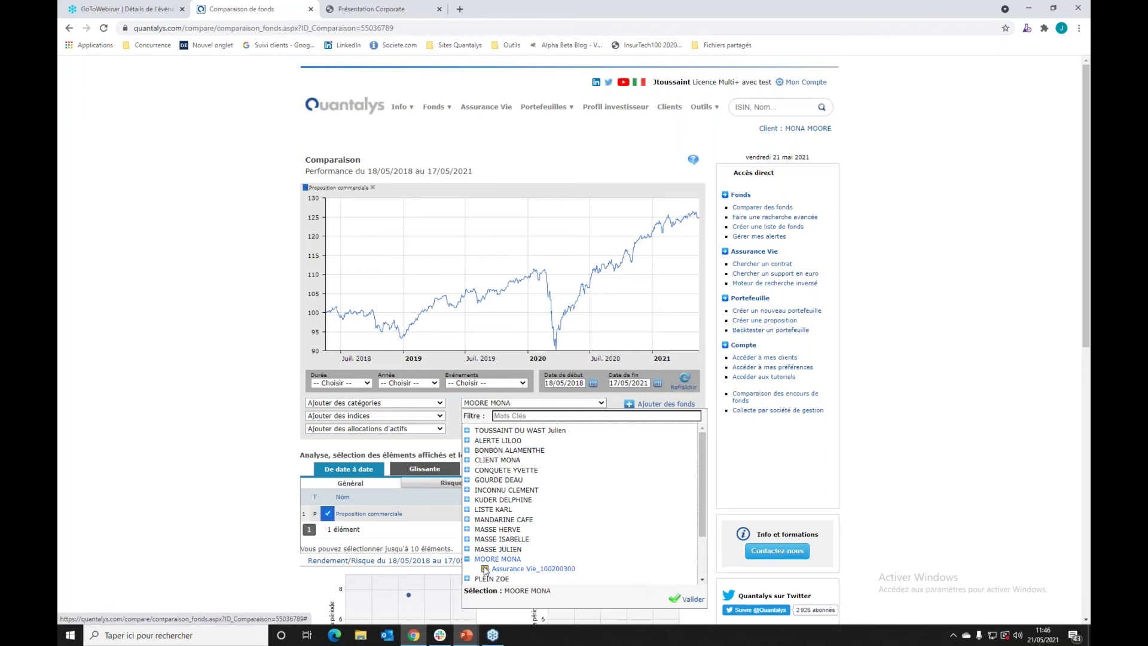
left_click(680, 601)
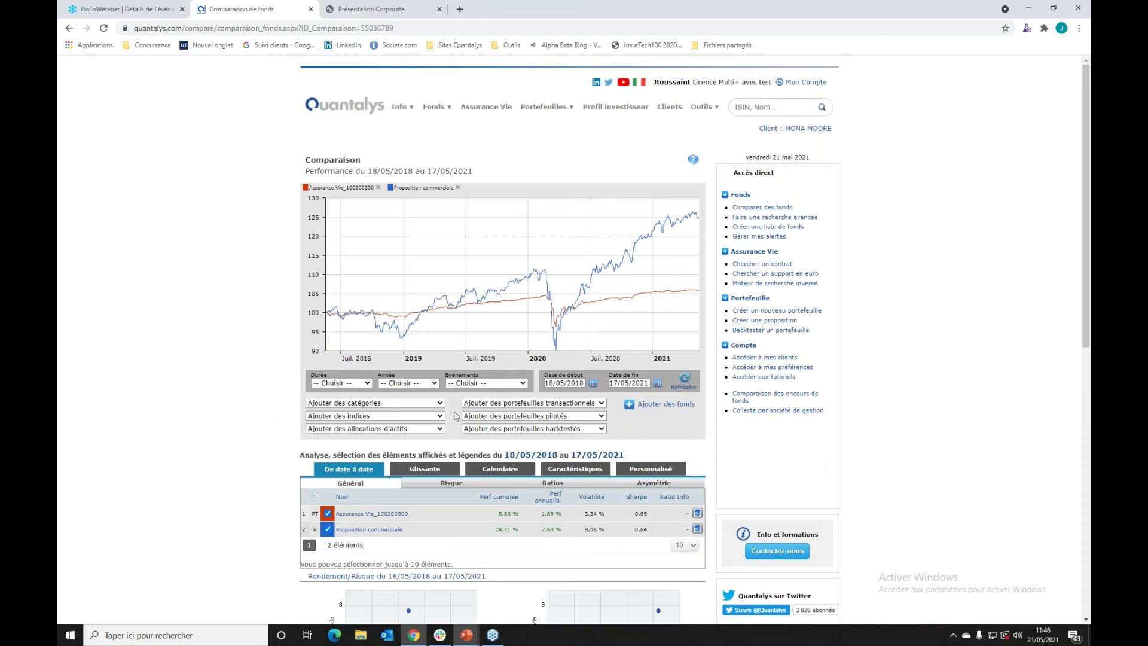
Find the CAC indices and add CAC 40 (price index) to the comparison.
left_click(328, 417)
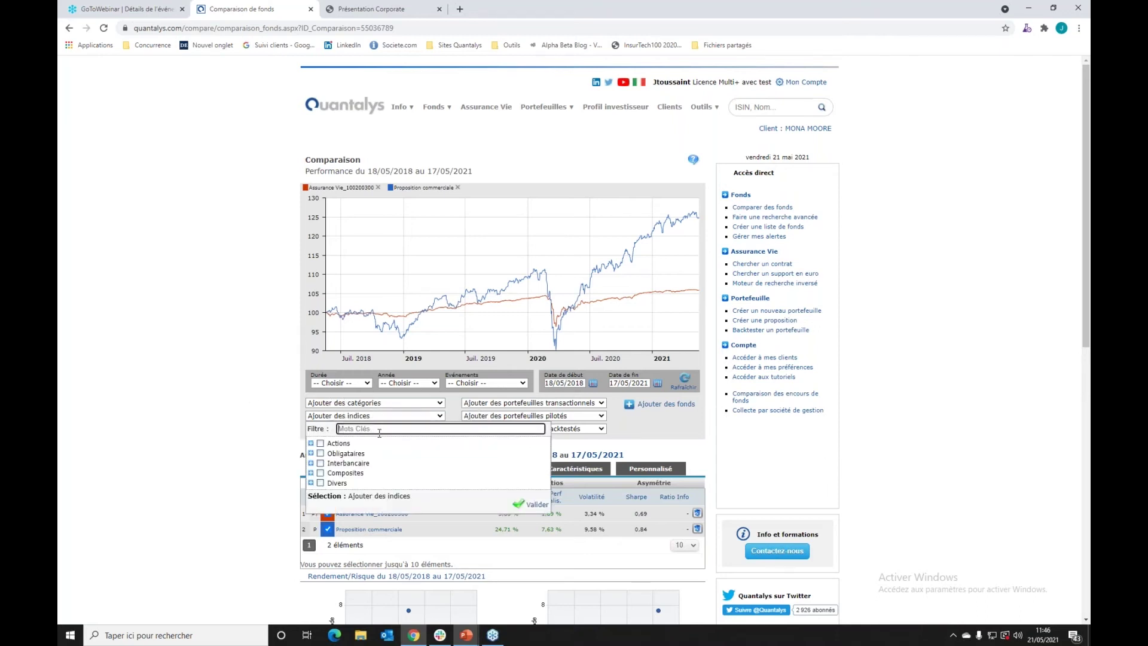
type("CAC")
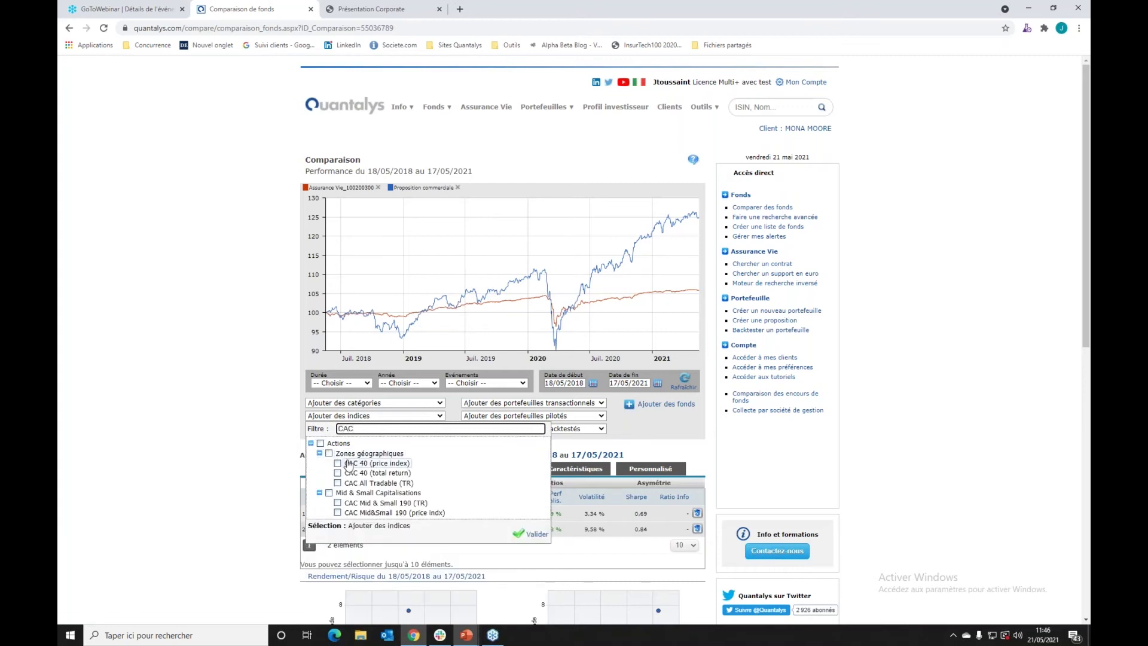
left_click(338, 464)
left_click(211, 424)
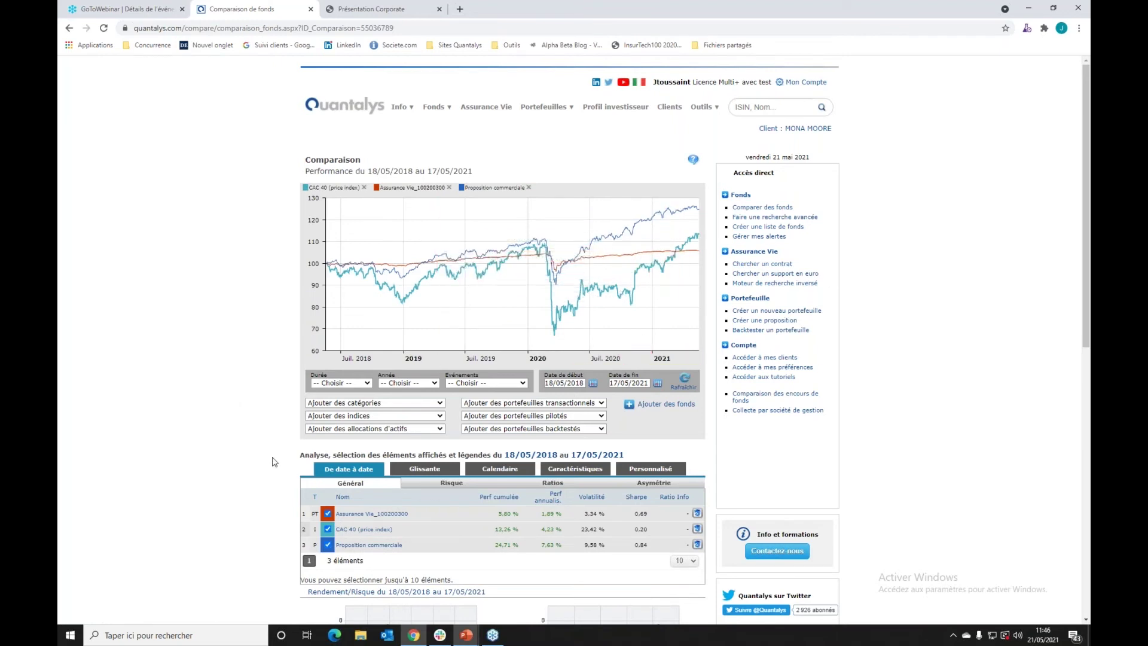
Generate the comparison report as a PDF with the Quantalys cover page and Comparaison body, and view its second page.
scroll(270, 469, "down", 6)
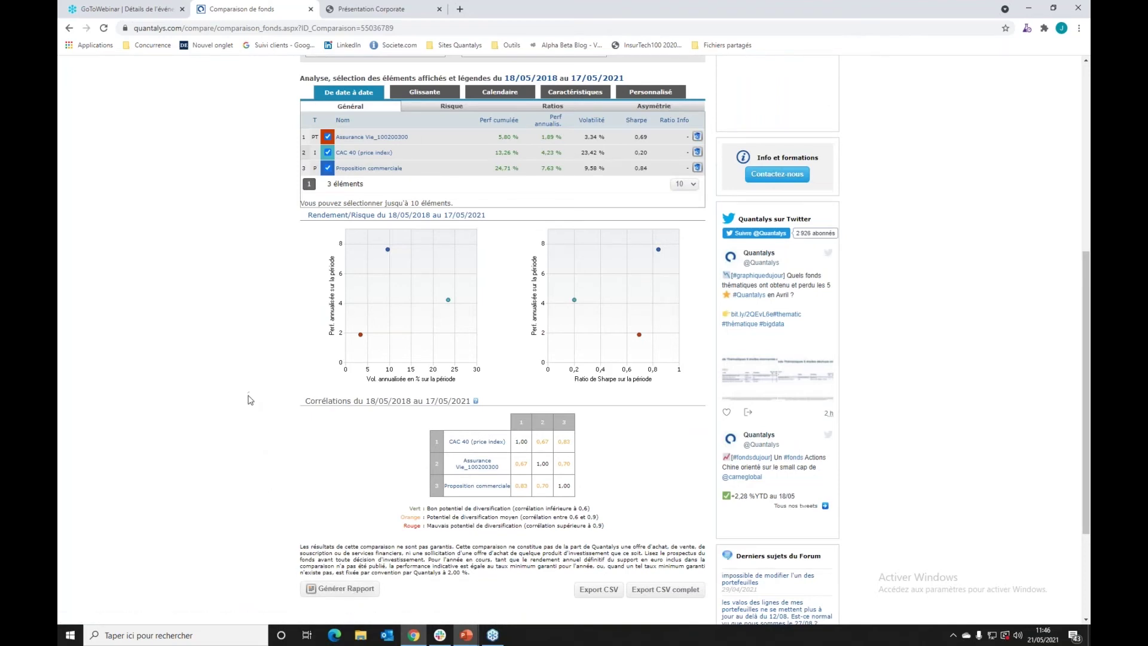
left_click(339, 589)
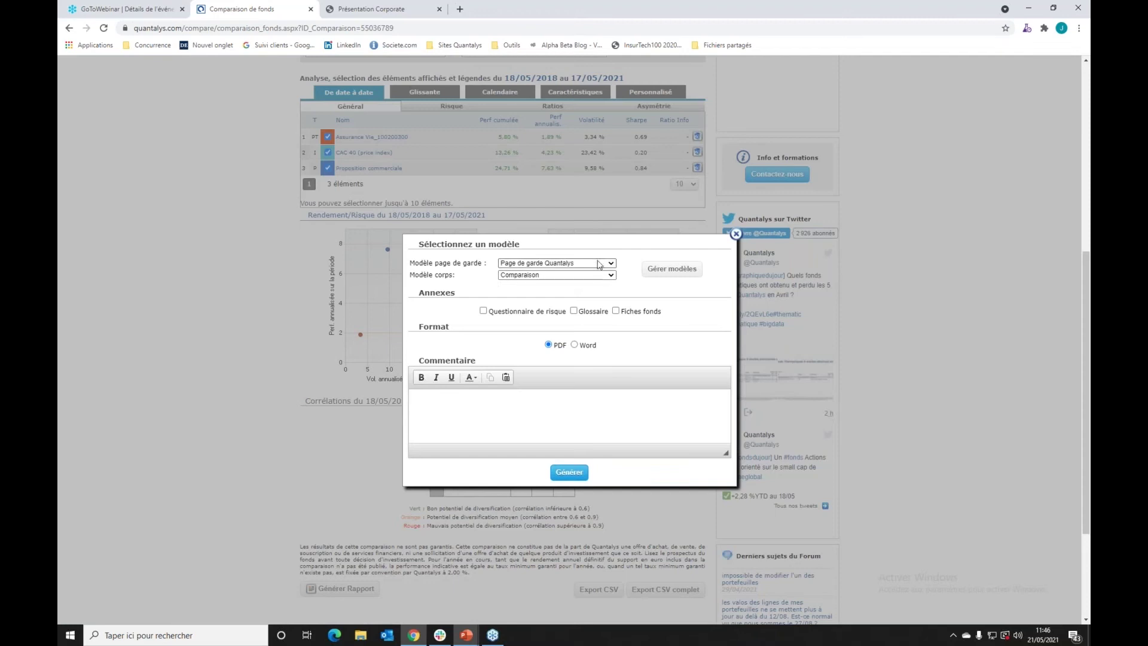
left_click(568, 472)
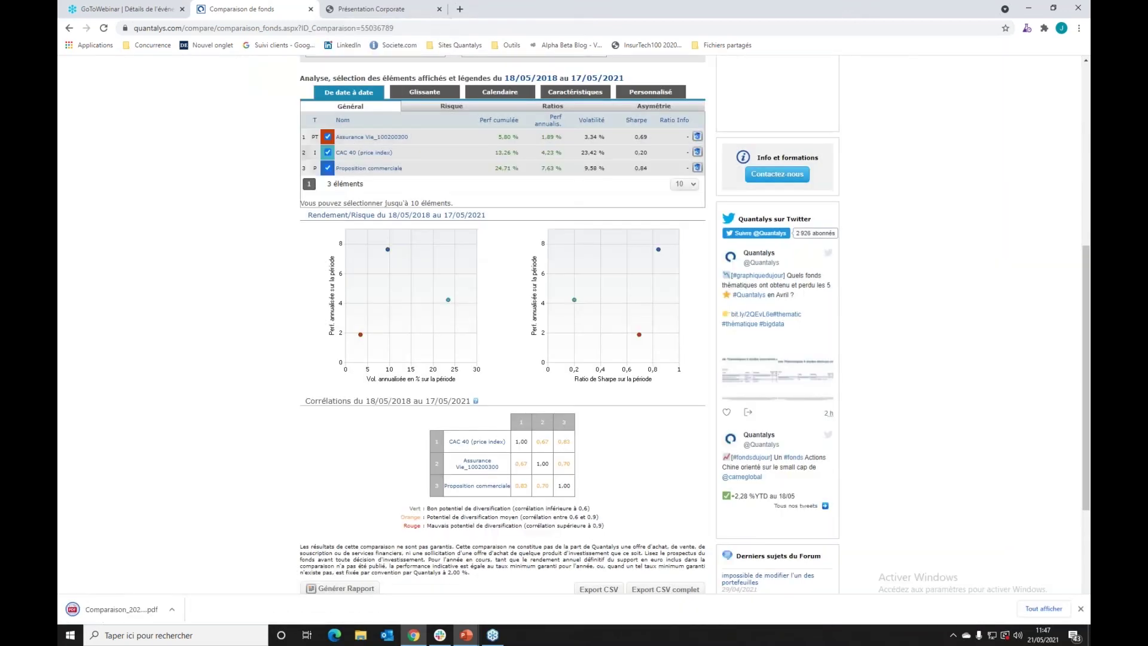
left_click(119, 608)
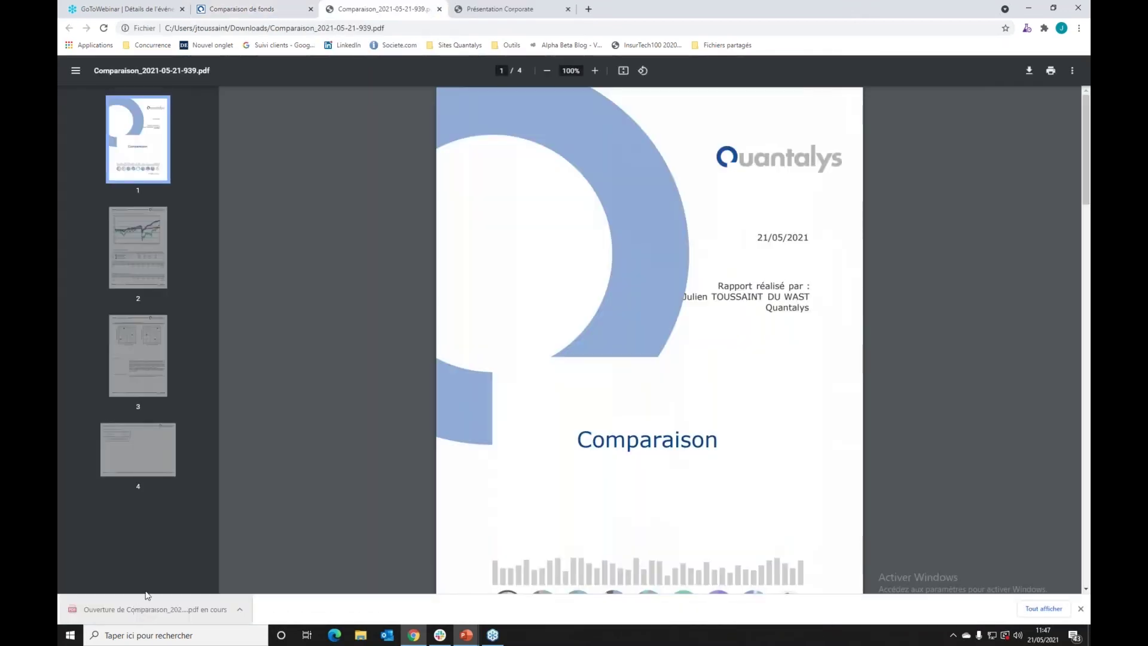
left_click(143, 236)
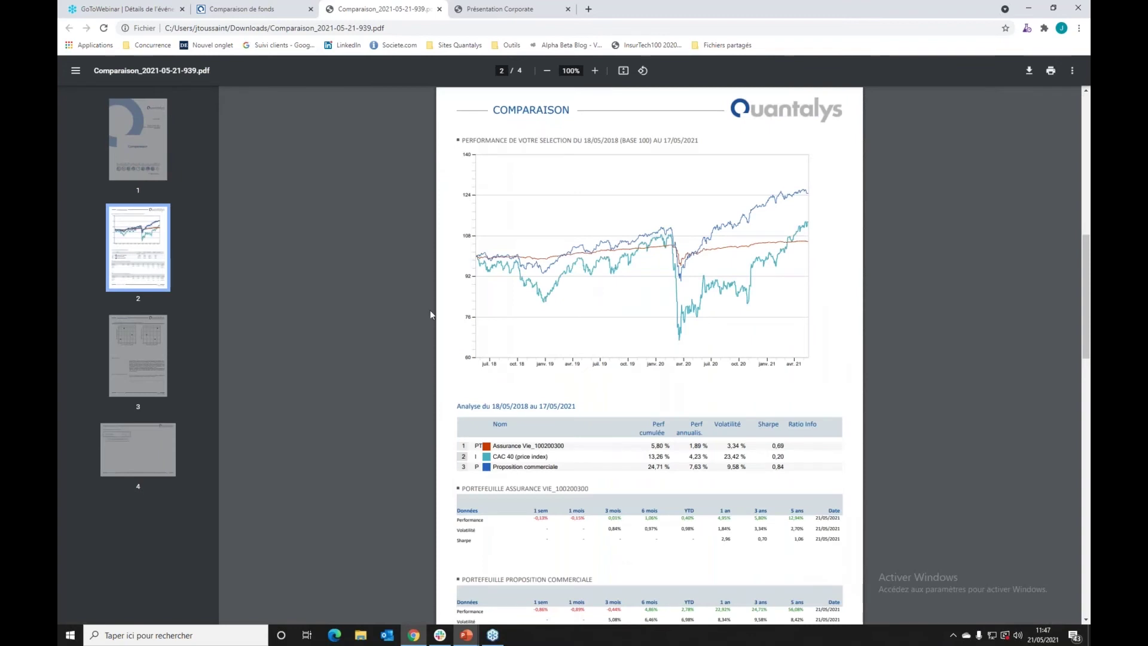
Return from the report to the client's record and examine the active portfolios, simulated portfolios and saved proposals.
left_click(272, 9)
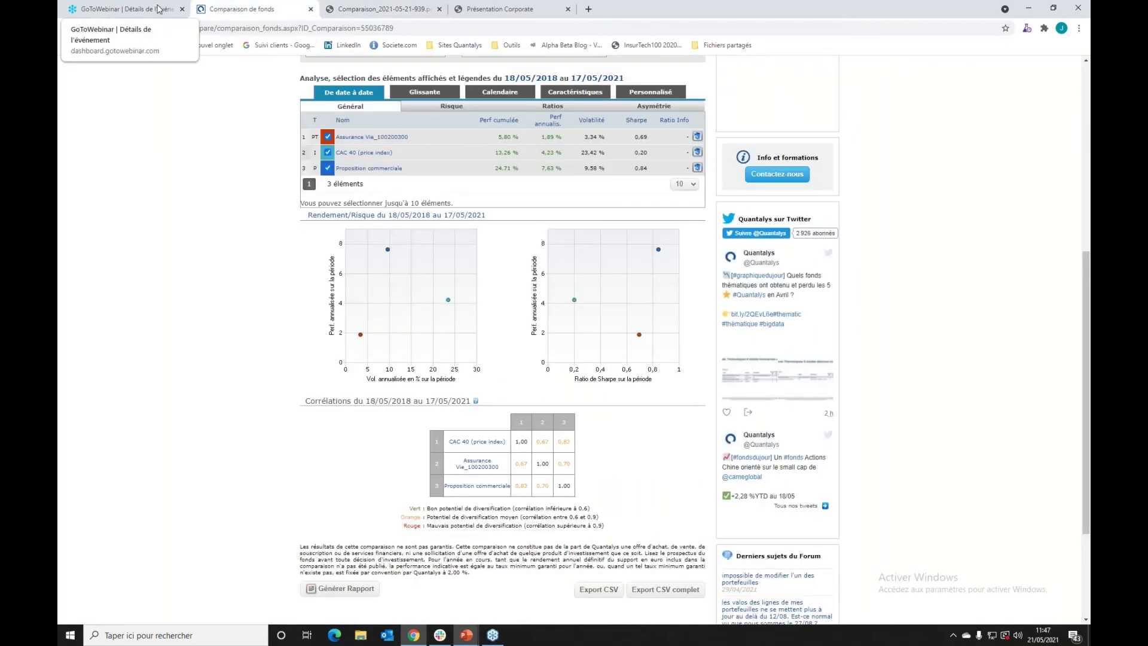
left_click(159, 9)
left_click(236, 9)
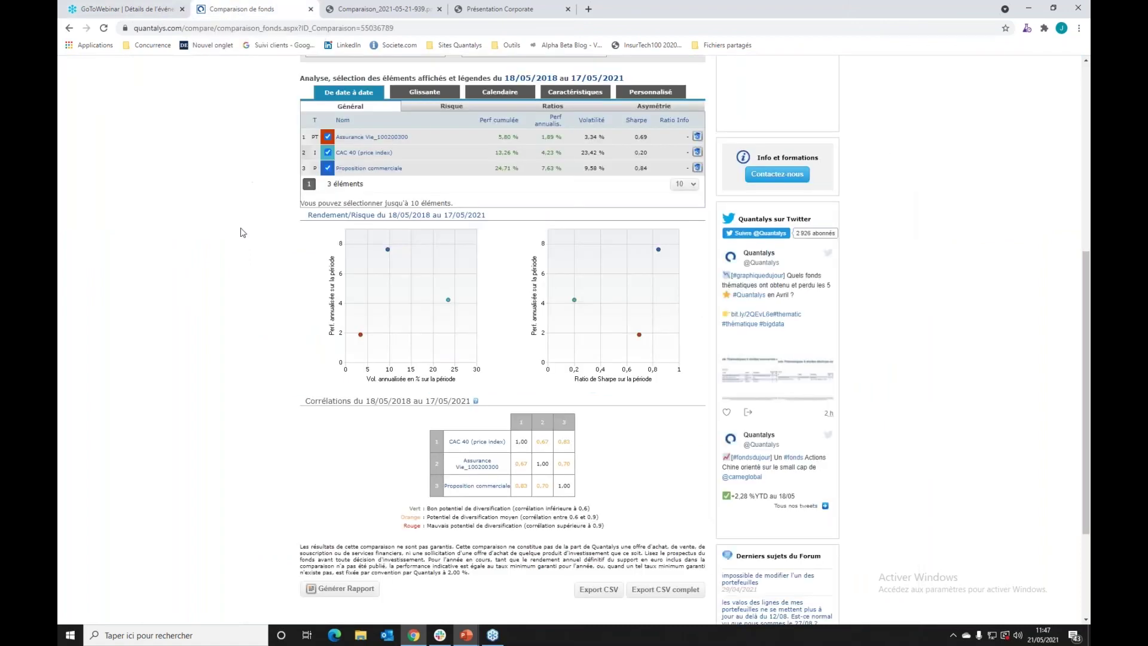
scroll(240, 233, "up", 6)
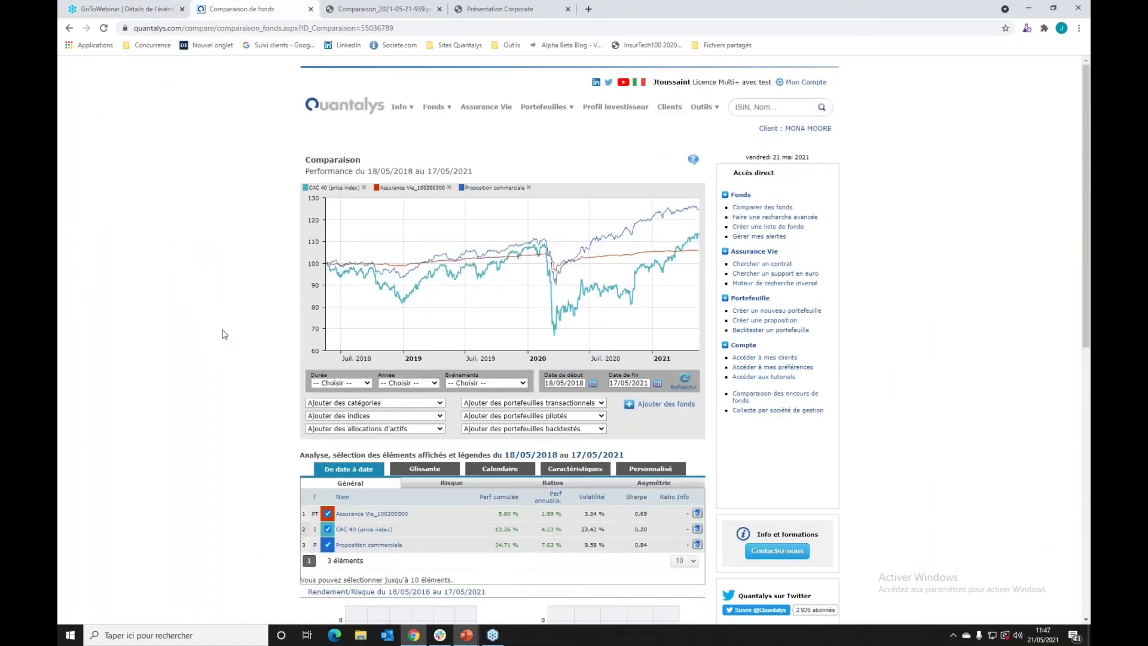
left_click(795, 129)
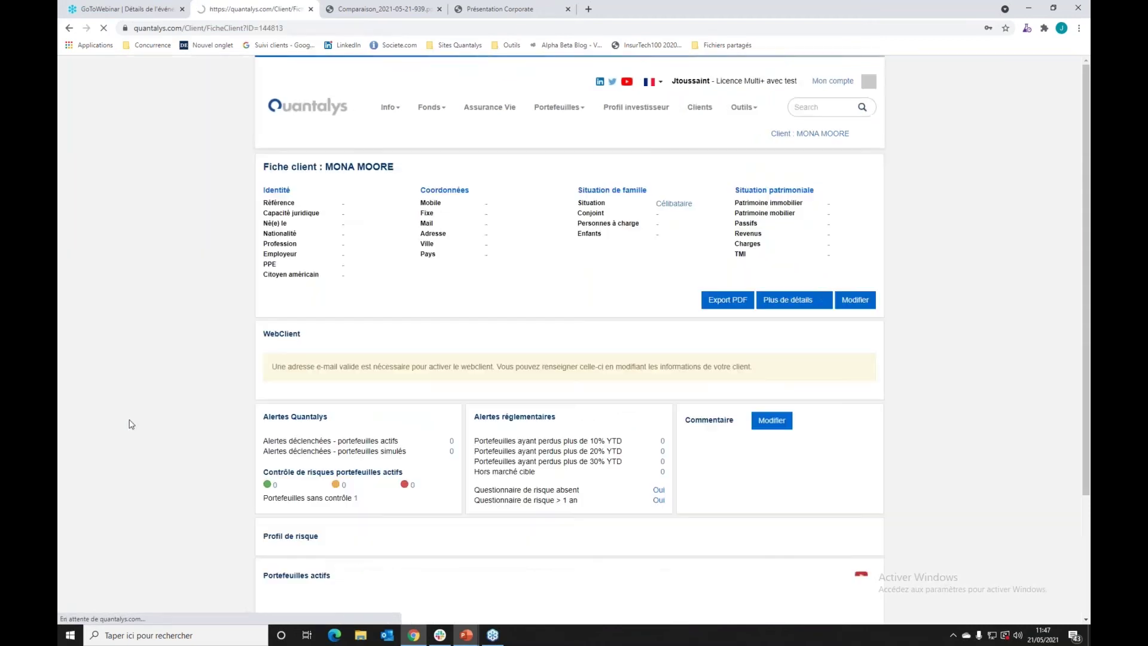
scroll(215, 389, "down", 5)
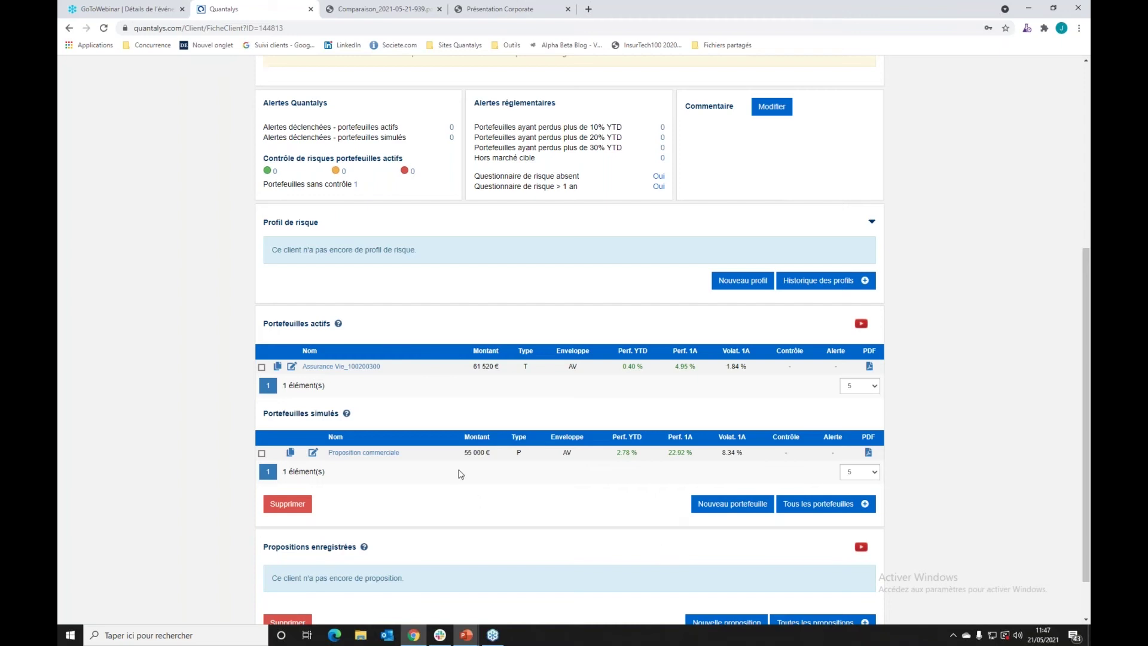
scroll(461, 474, "down", 1)
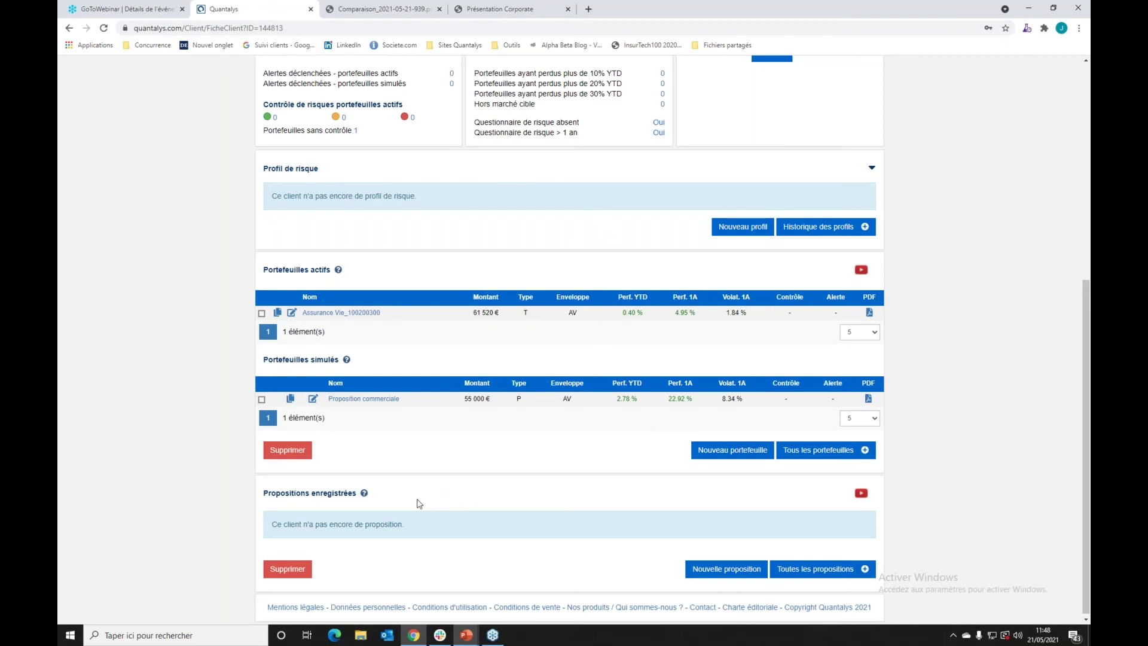
scroll(239, 487, "up", 5)
scroll(212, 486, "up", 1)
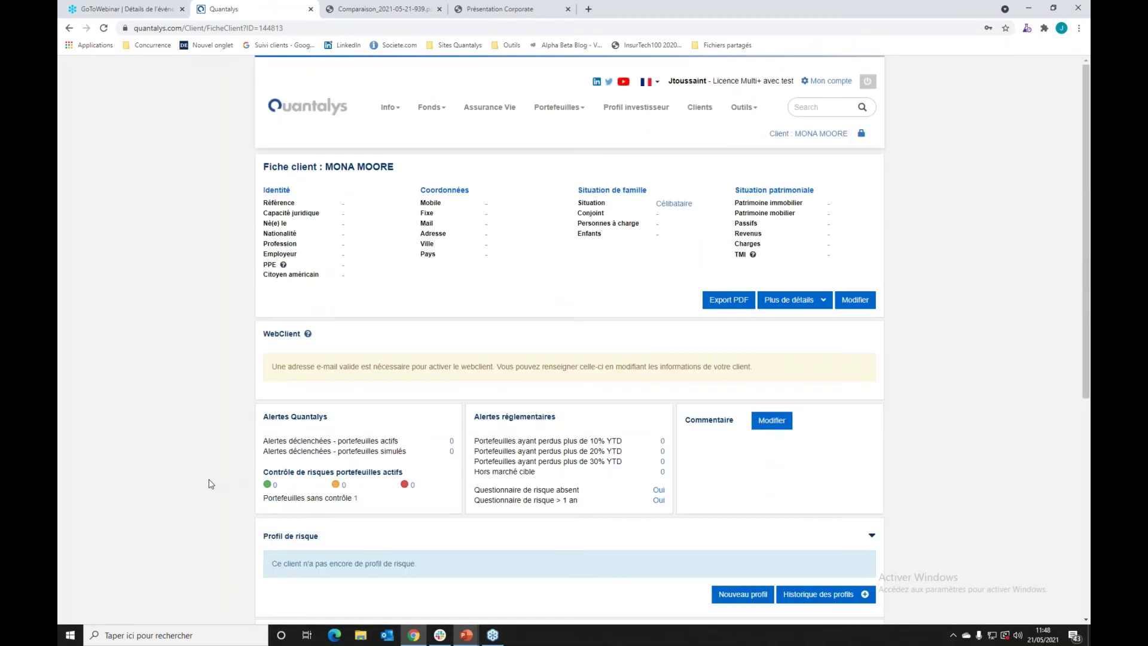
Check the remaining exercise in the case document and open the simulated Proposition commerciale portfolio for editing.
left_click(380, 9)
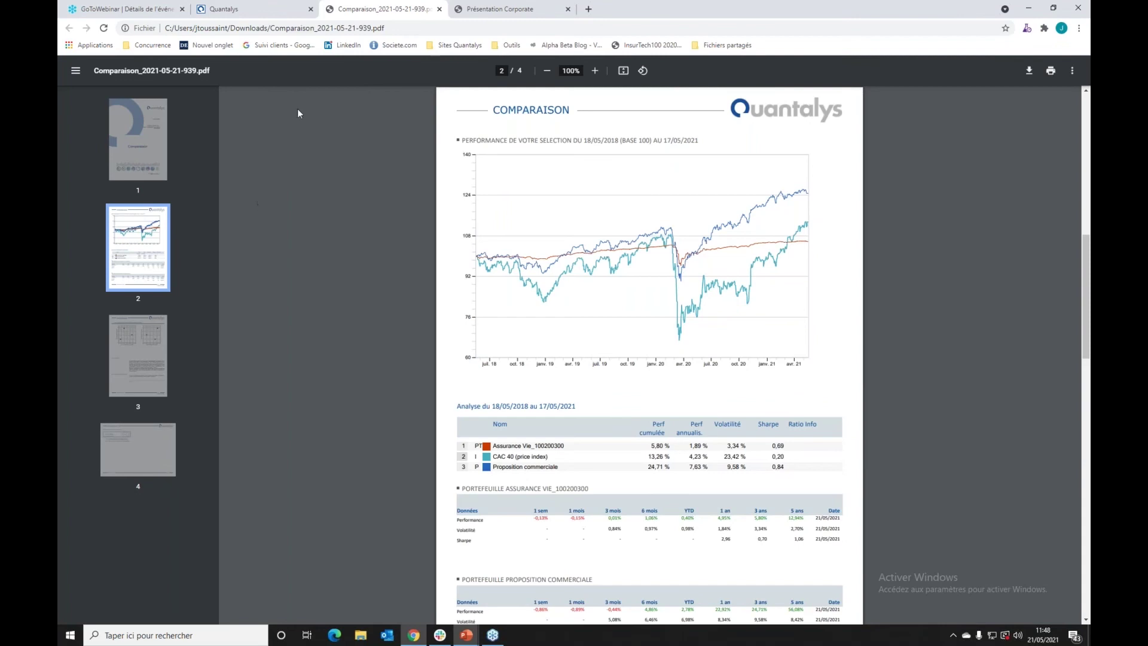
left_click(483, 9)
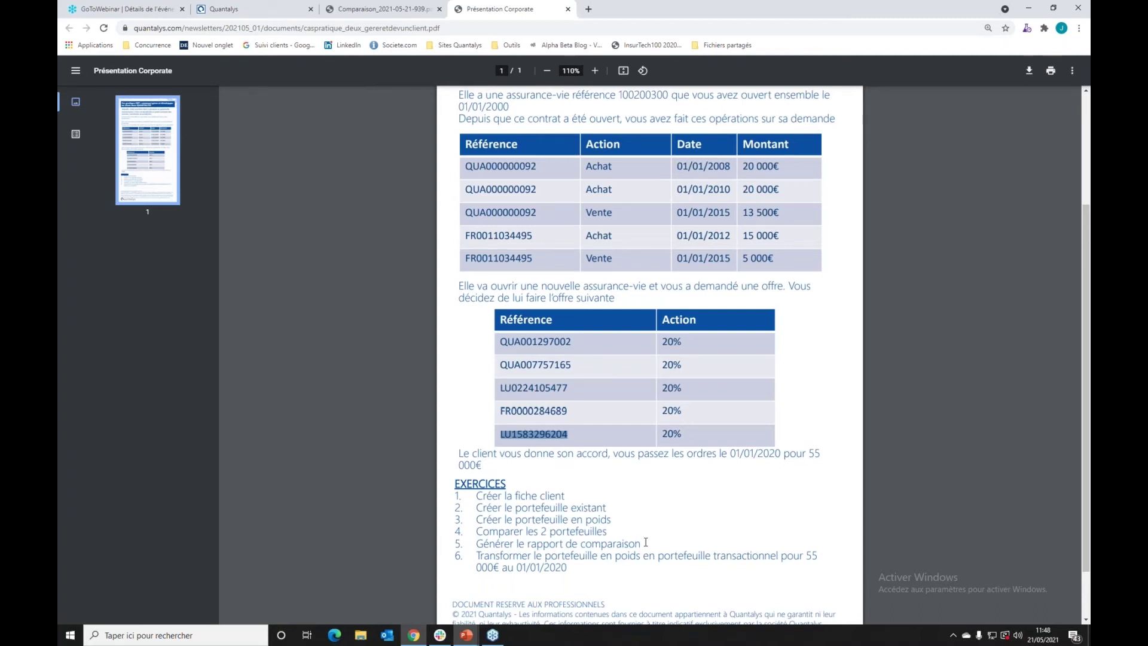
left_click(272, 13)
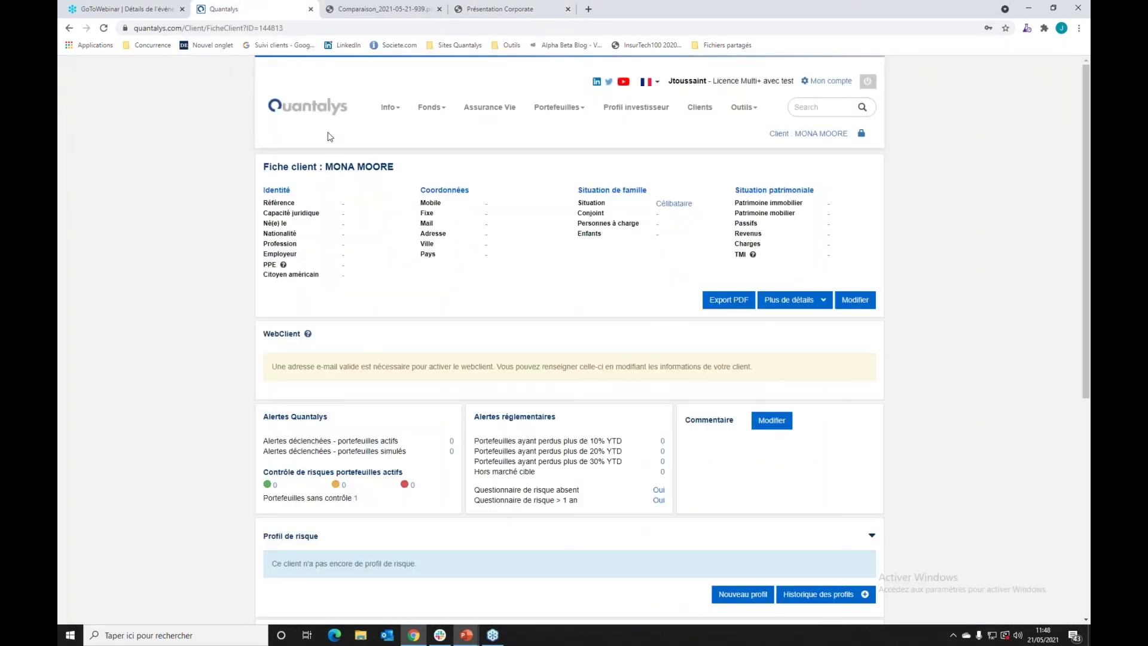
scroll(403, 397, "down", 3)
scroll(403, 397, "down", 3)
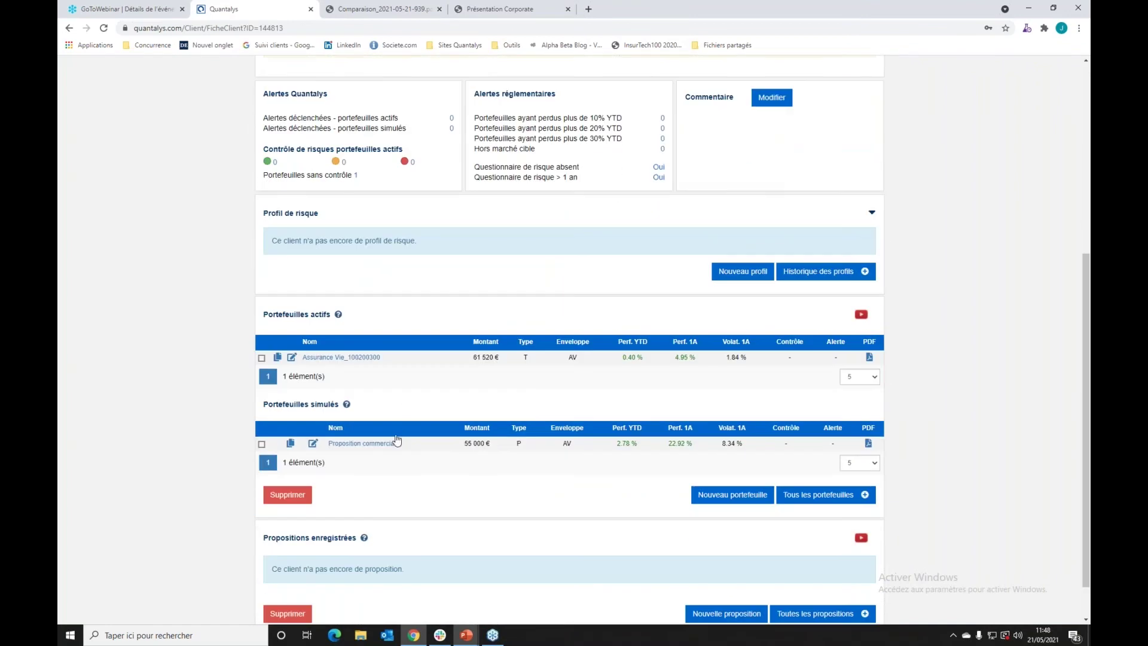
left_click(363, 443)
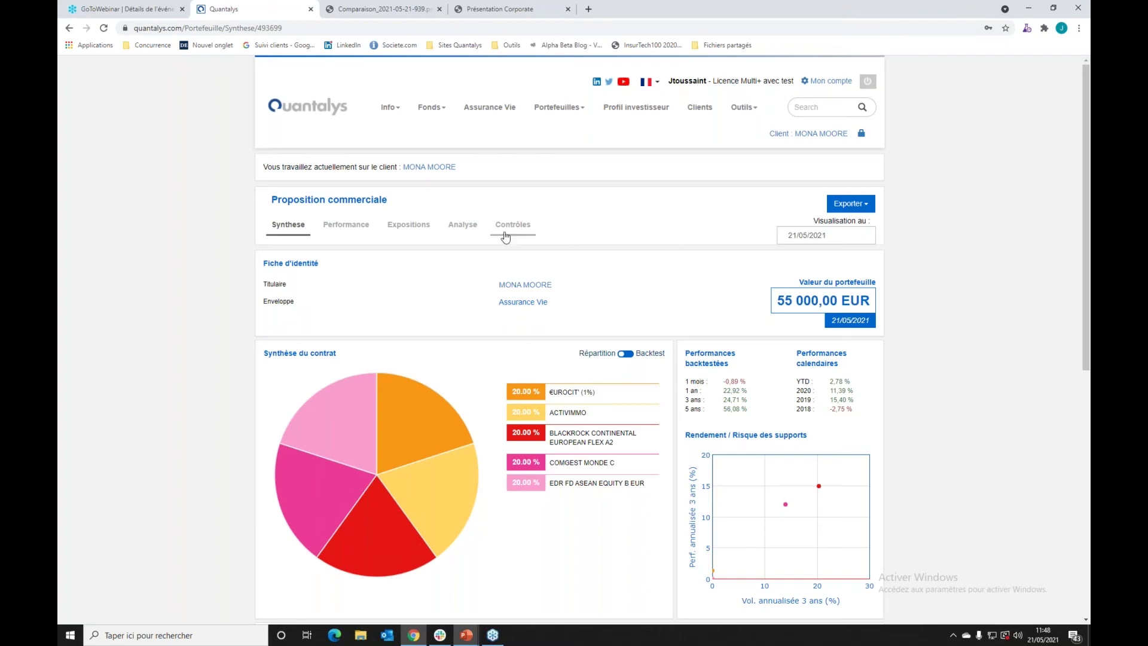
scroll(528, 404, "down", 8)
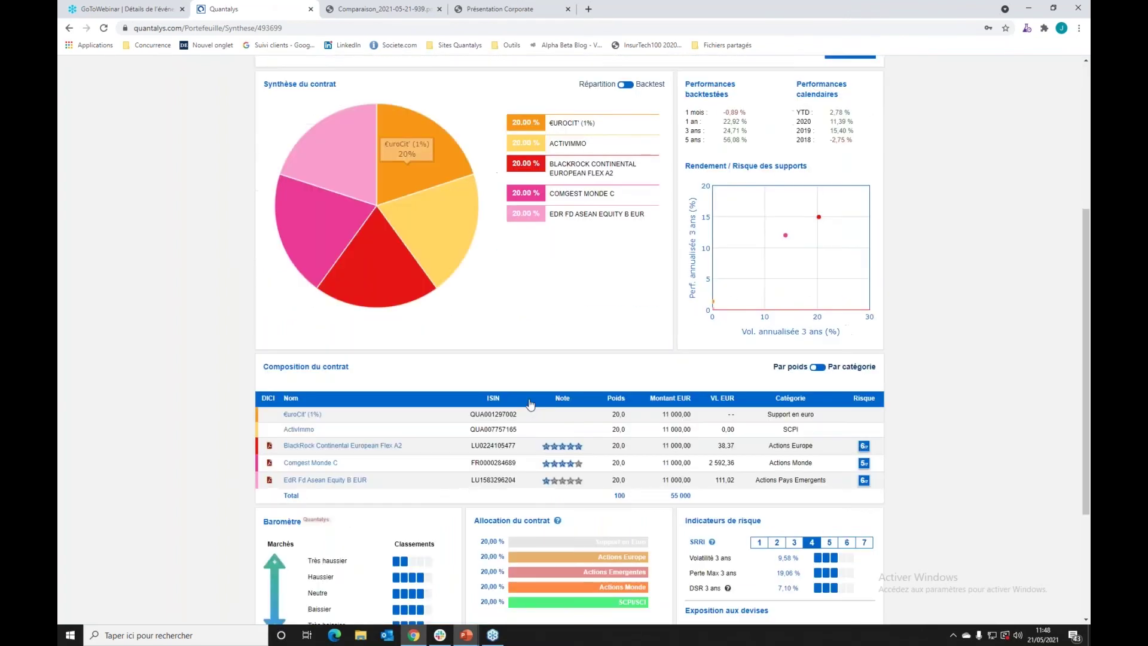
left_click(379, 577)
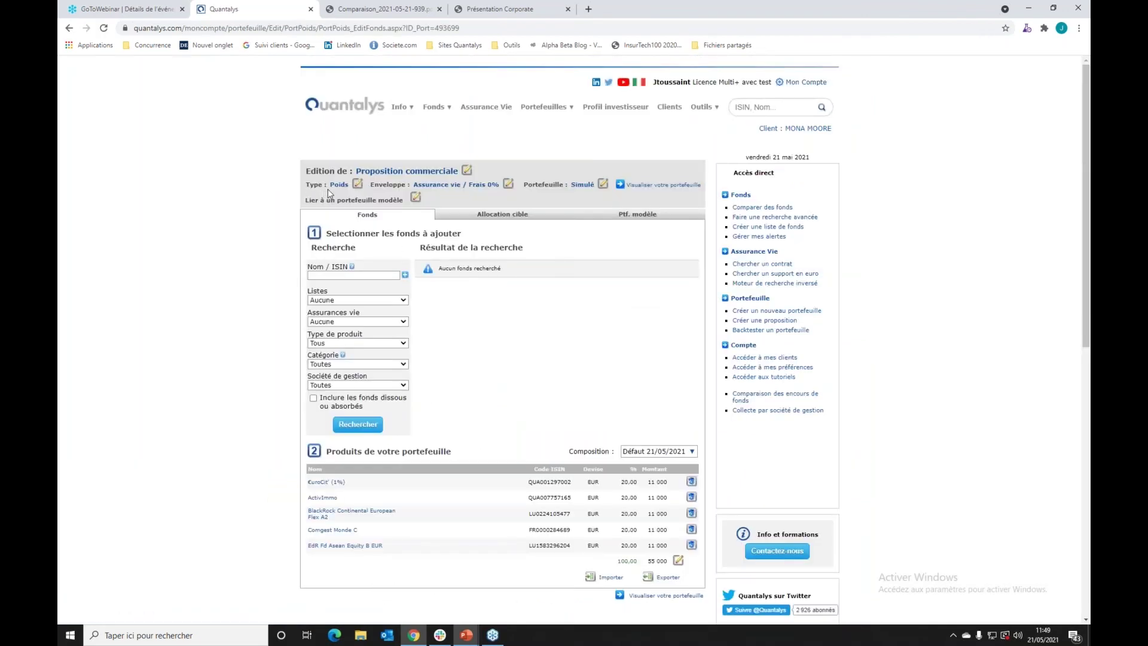
Convert Proposition commerciale to a transactional portfolio with a purchase date of 01/01/2020 and an amount of 55000.
left_click(357, 185)
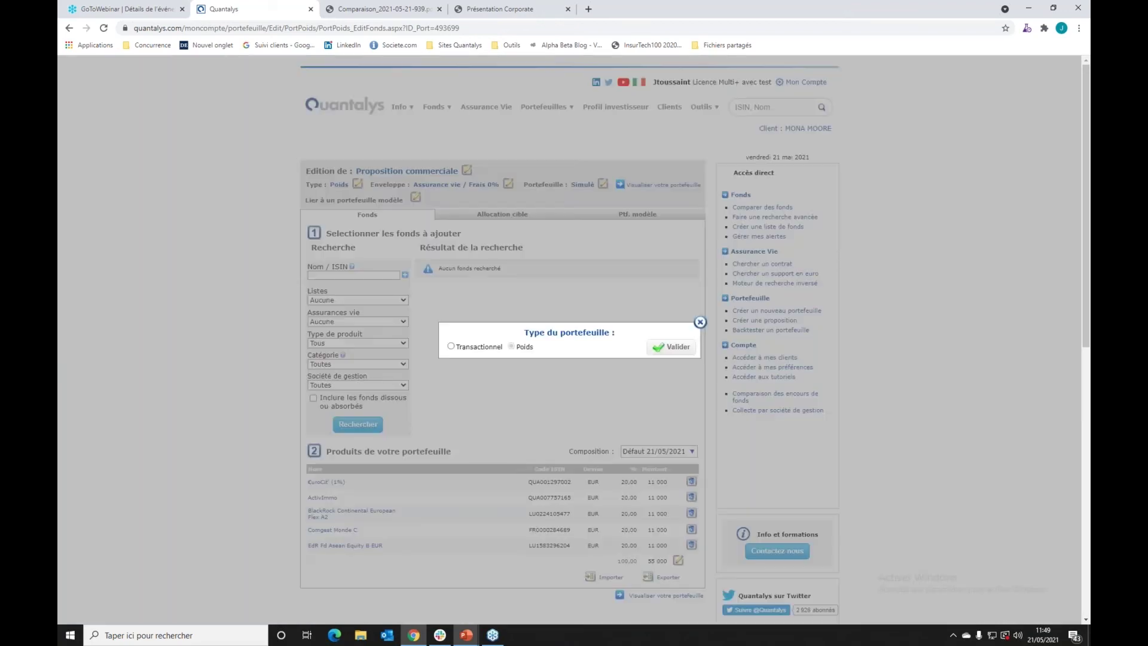
left_click(451, 347)
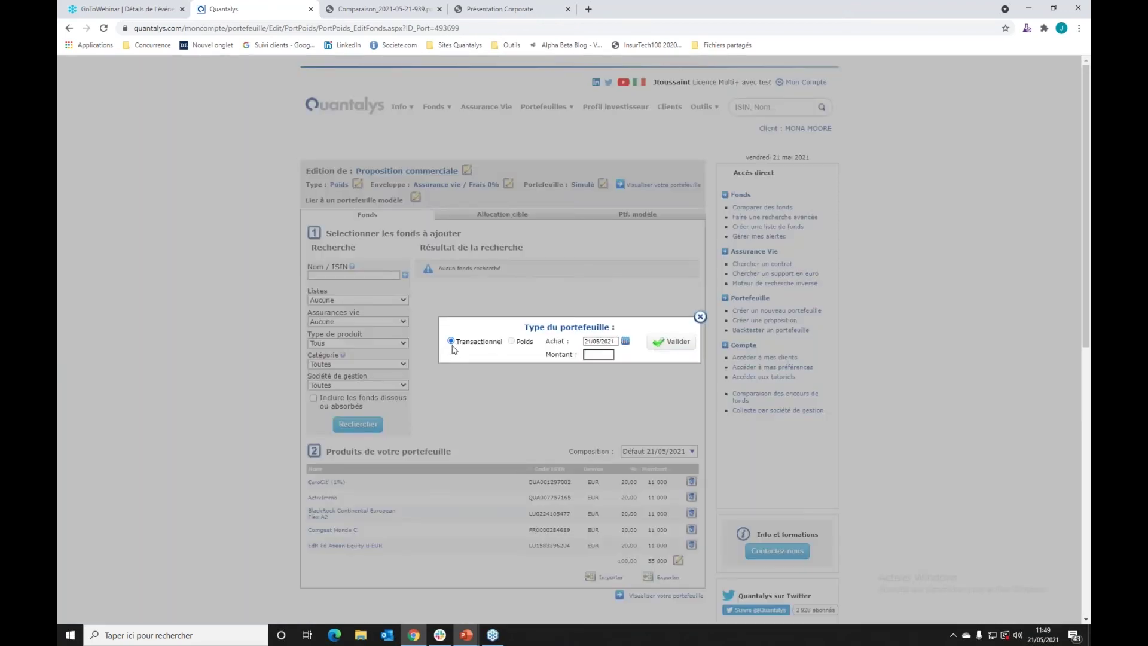
left_click(596, 342)
triple_click(590, 342)
key("BackSpace")
type("01/01/202")
left_click(606, 353)
type("55000")
left_click(682, 343)
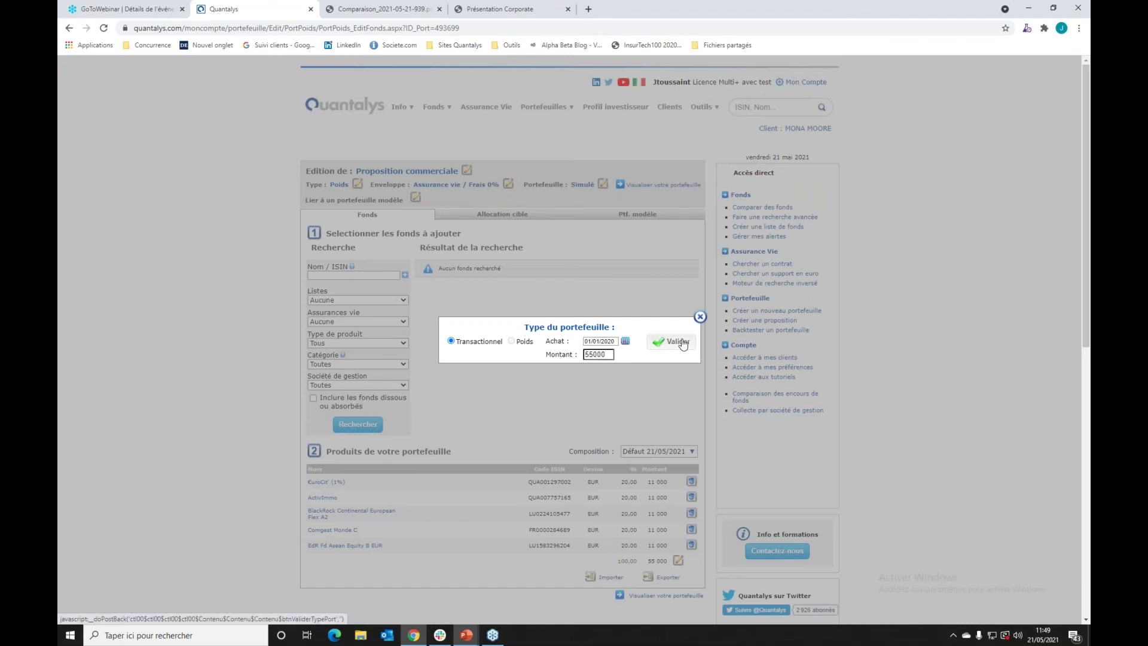
left_click(682, 343)
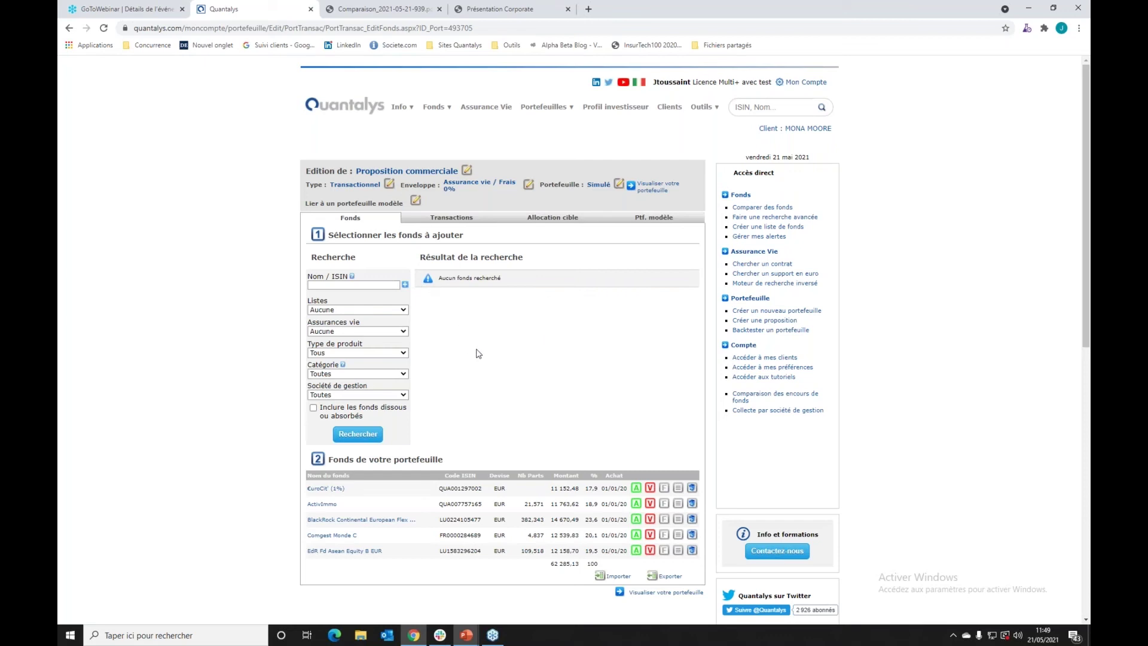
Check the converted portfolio's fund positions and view its summary page down to the contract composition.
scroll(513, 299, "down", 2)
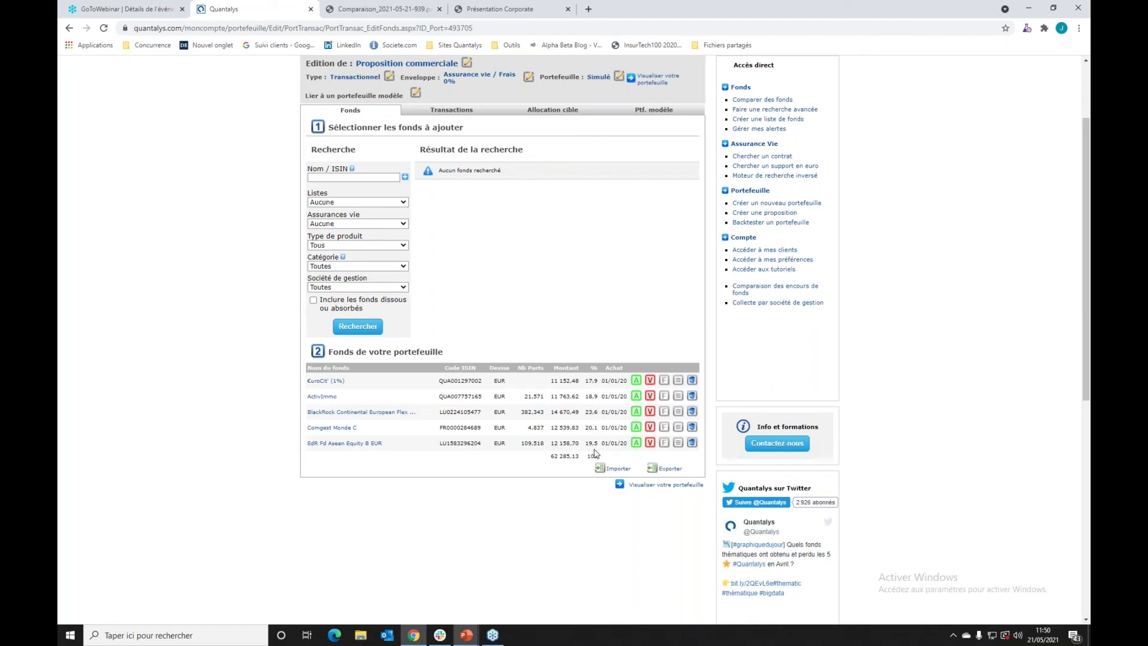
left_click(676, 486)
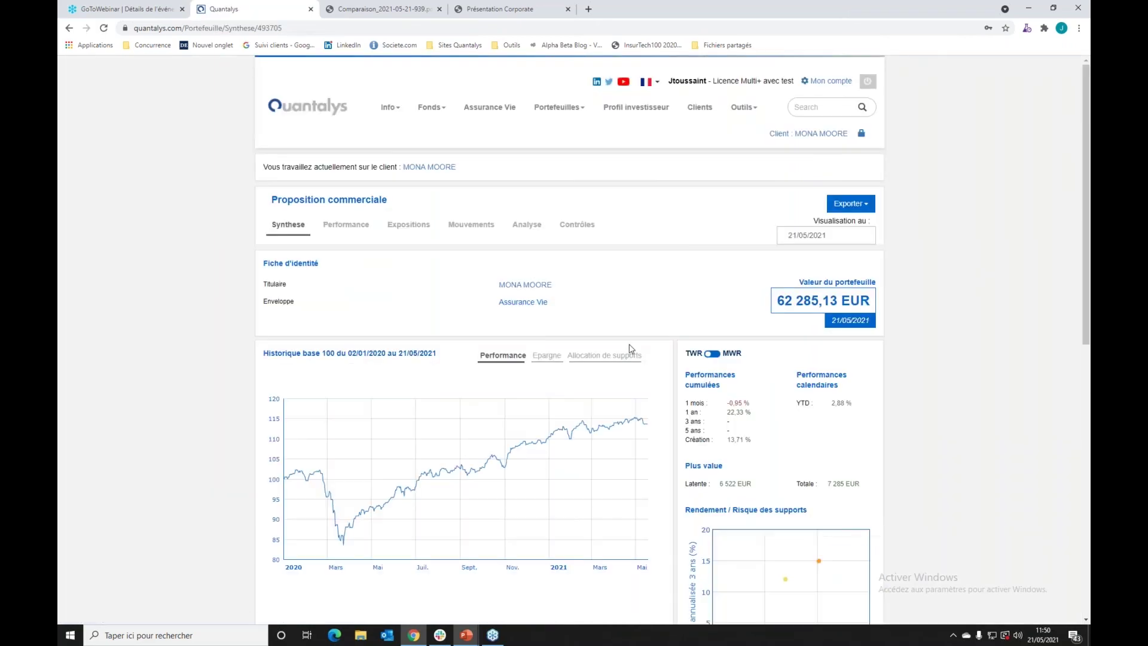
scroll(610, 356, "down", 2)
scroll(610, 356, "down", 8)
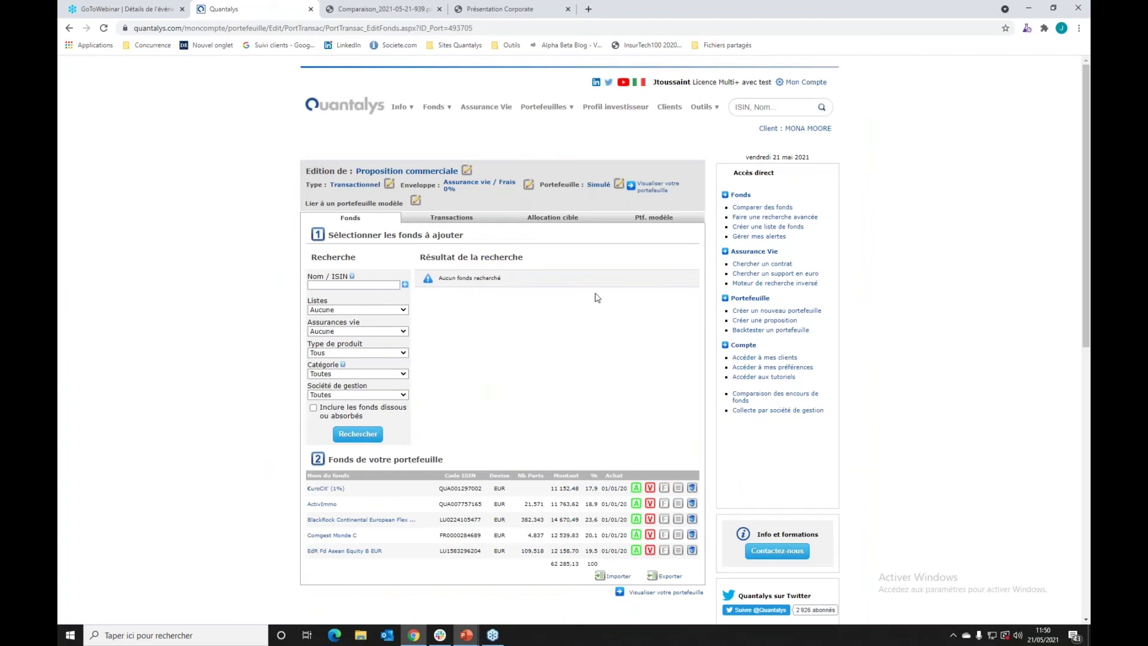
Change the portfolio's status from simulated to Actif, entering the account number and an opening date of 01/01/2020.
left_click(619, 185)
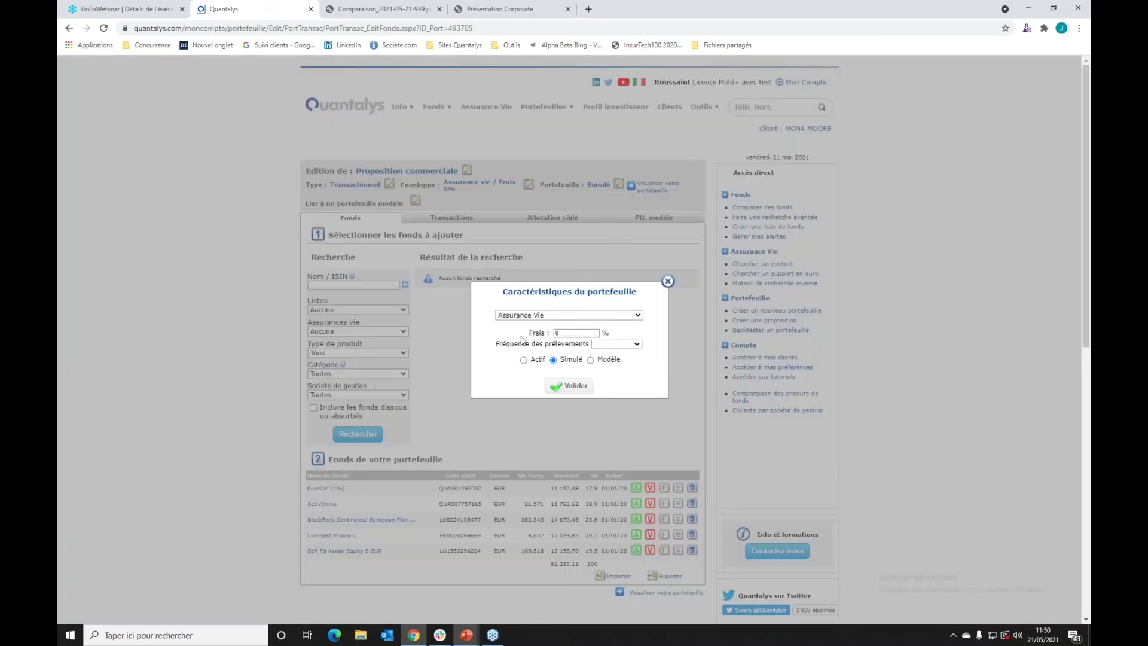
left_click(524, 360)
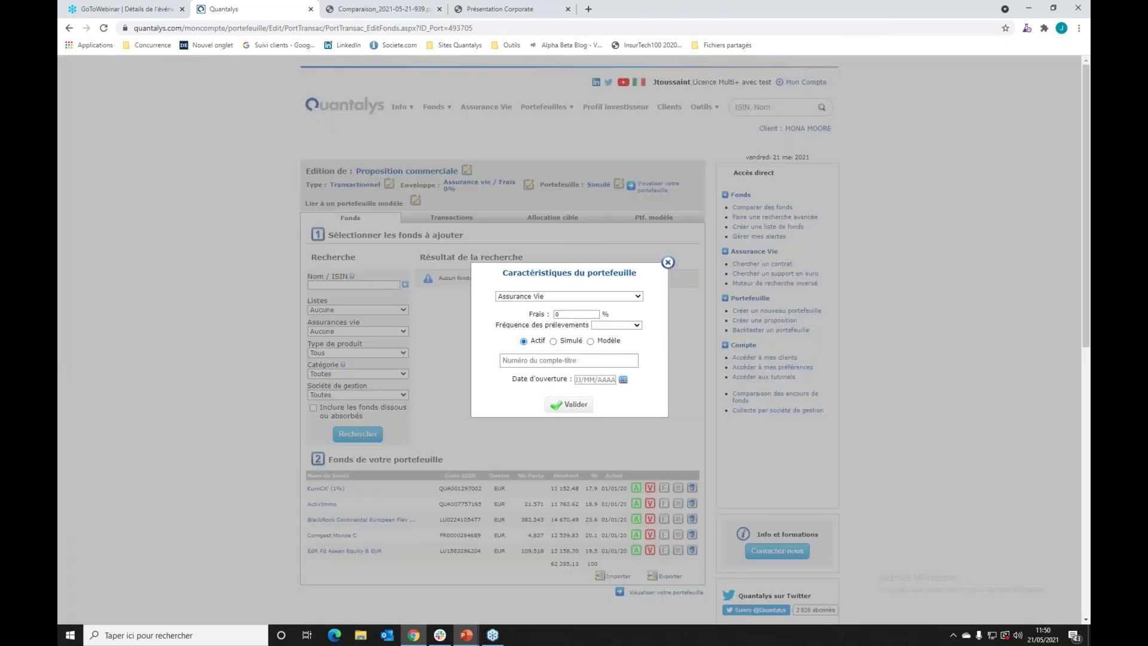
left_click(536, 361)
type("100200301")
left_click(623, 379)
type("01/01/202")
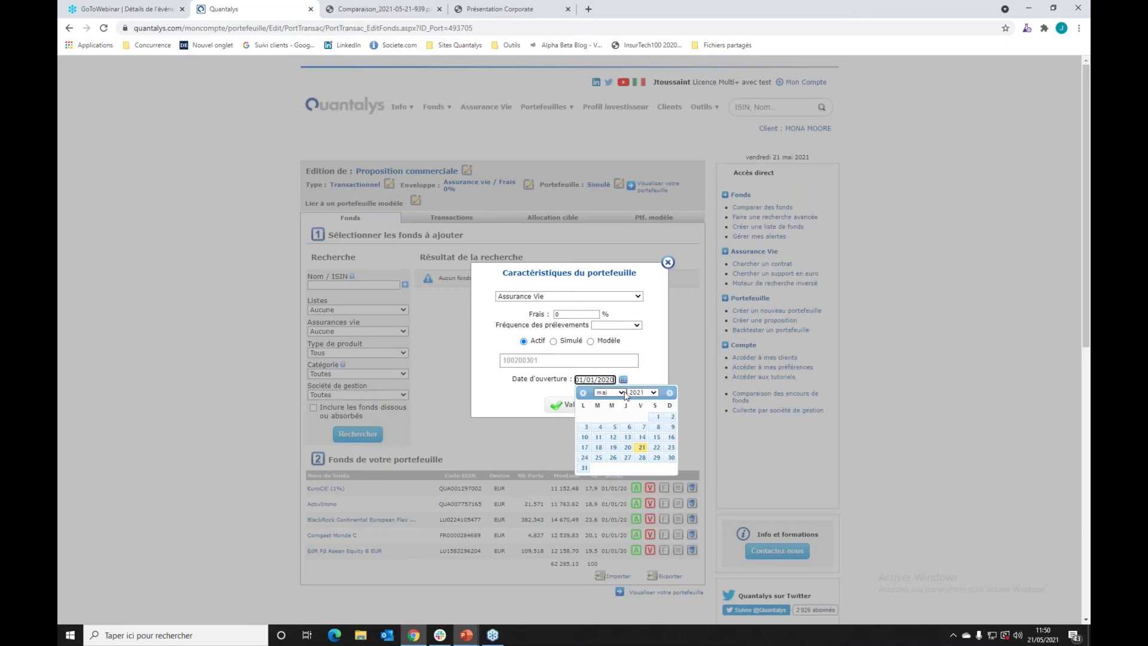
type("0")
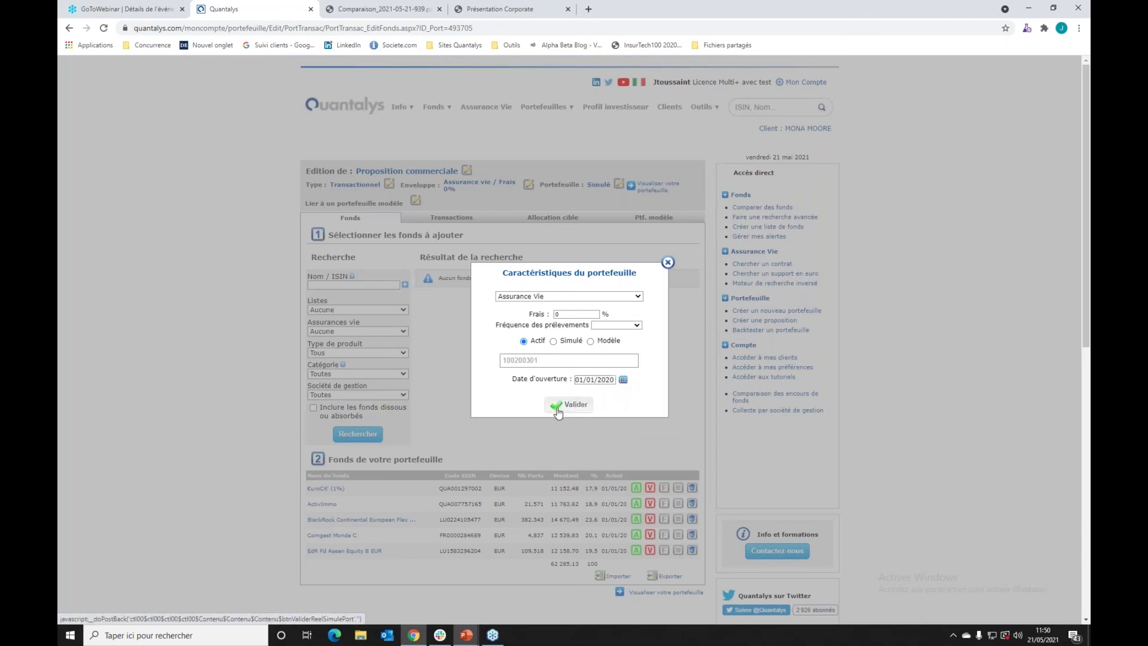
left_click(558, 412)
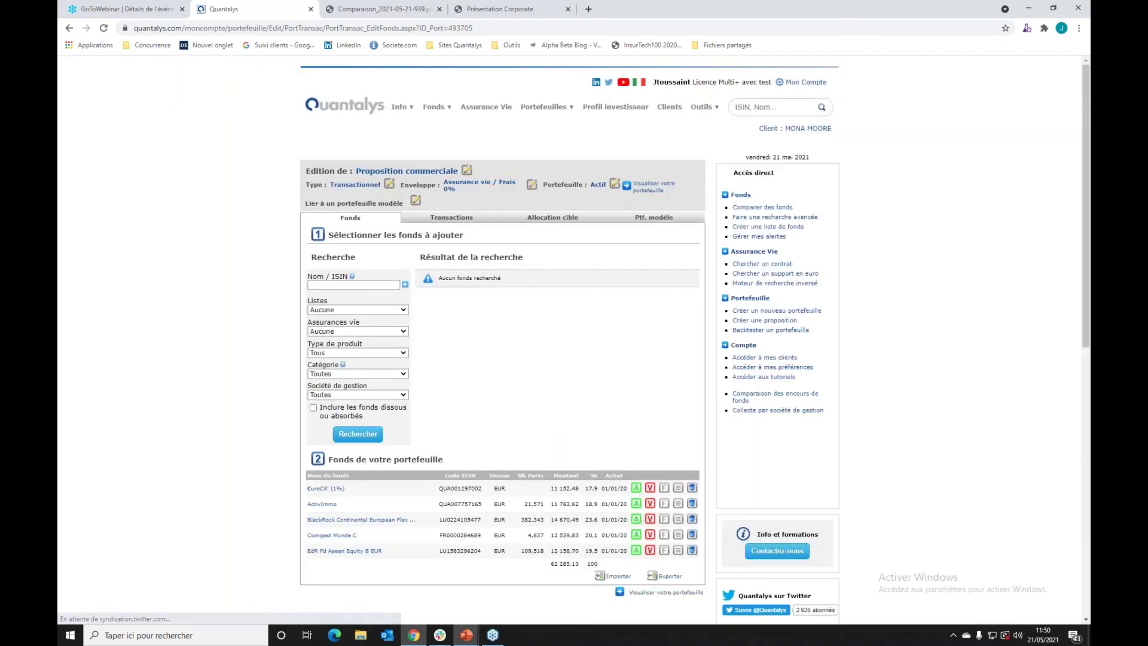
View the updated portfolio summary, then return to the client's record and examine the active and simulated portfolios.
left_click(652, 192)
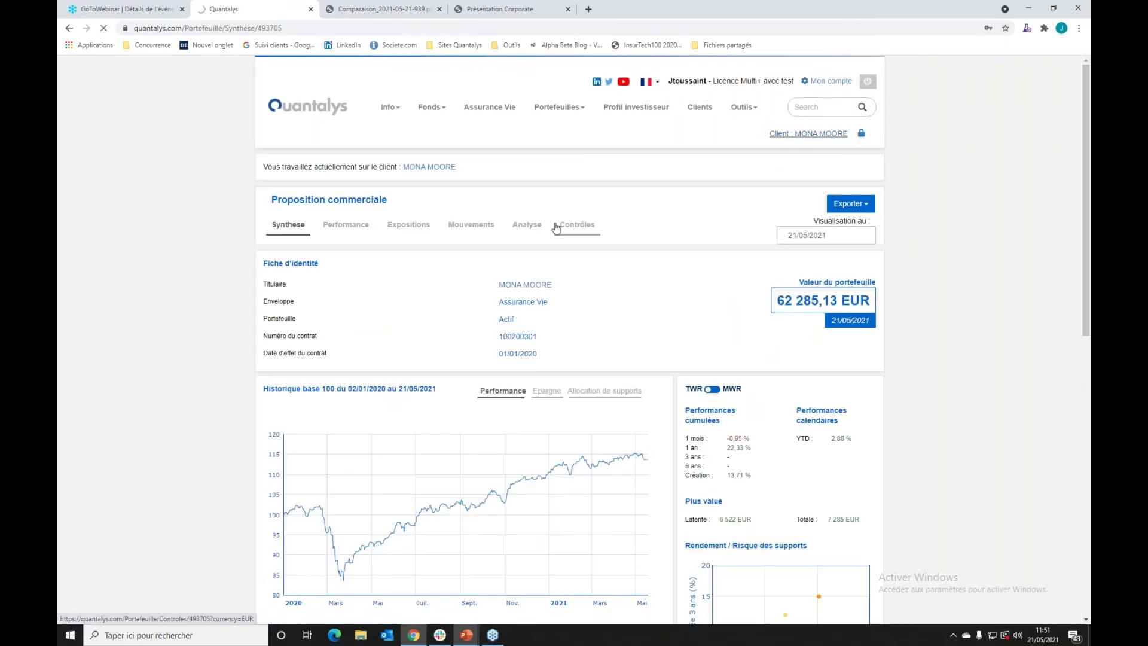
scroll(545, 231, "down", 3)
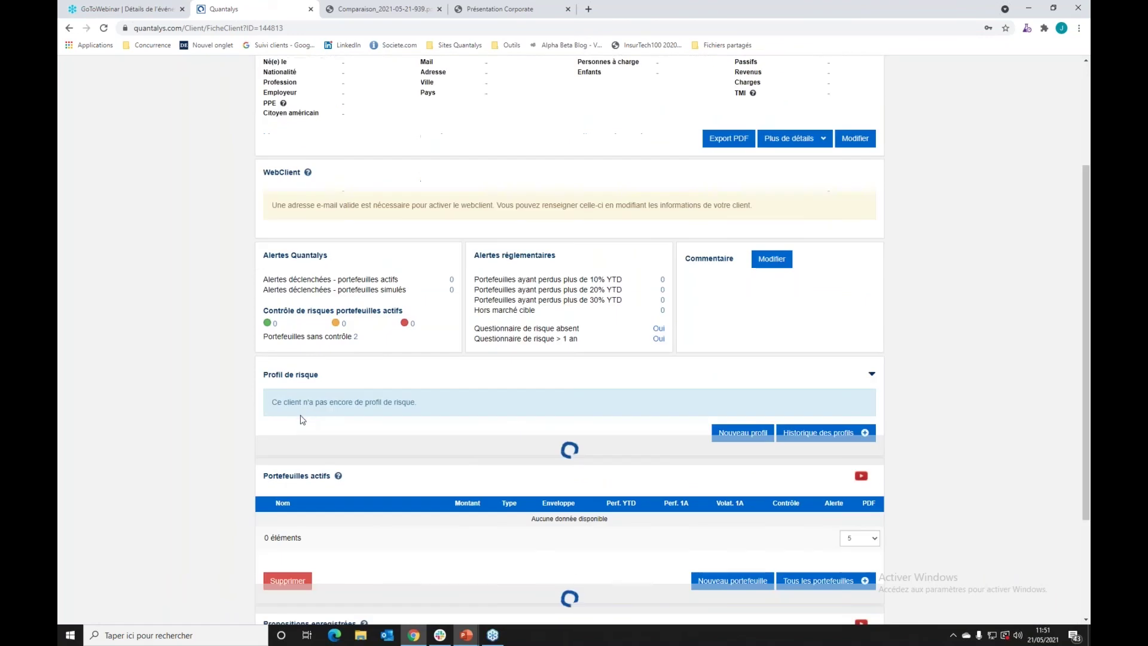
scroll(239, 386, "down", 3)
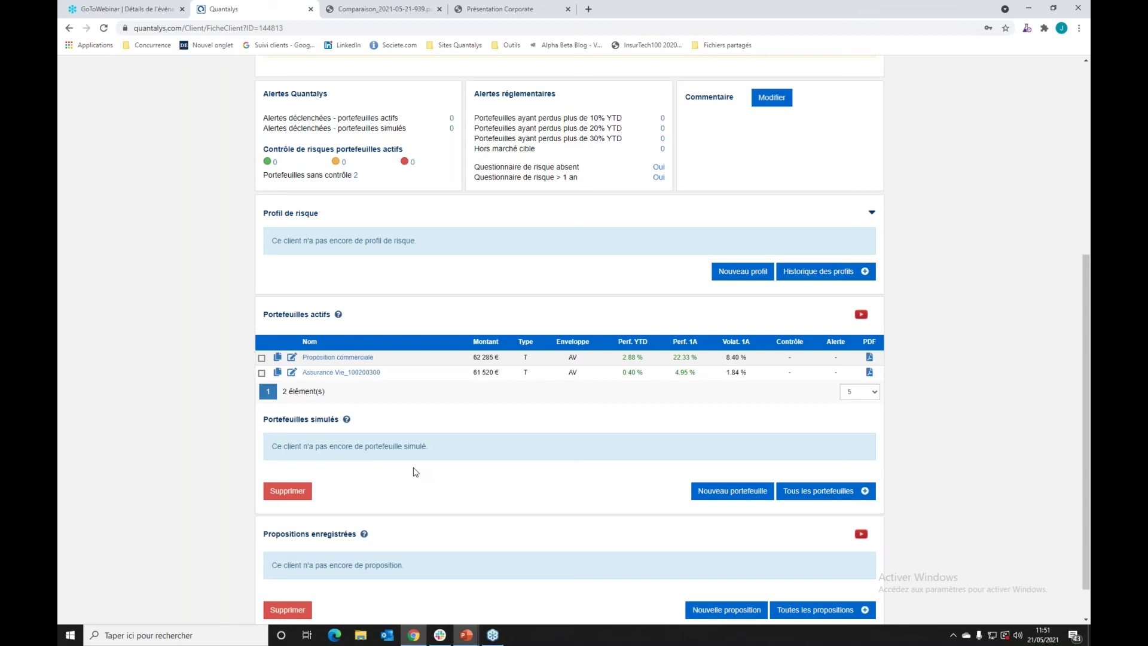
scroll(414, 472, "up", 4)
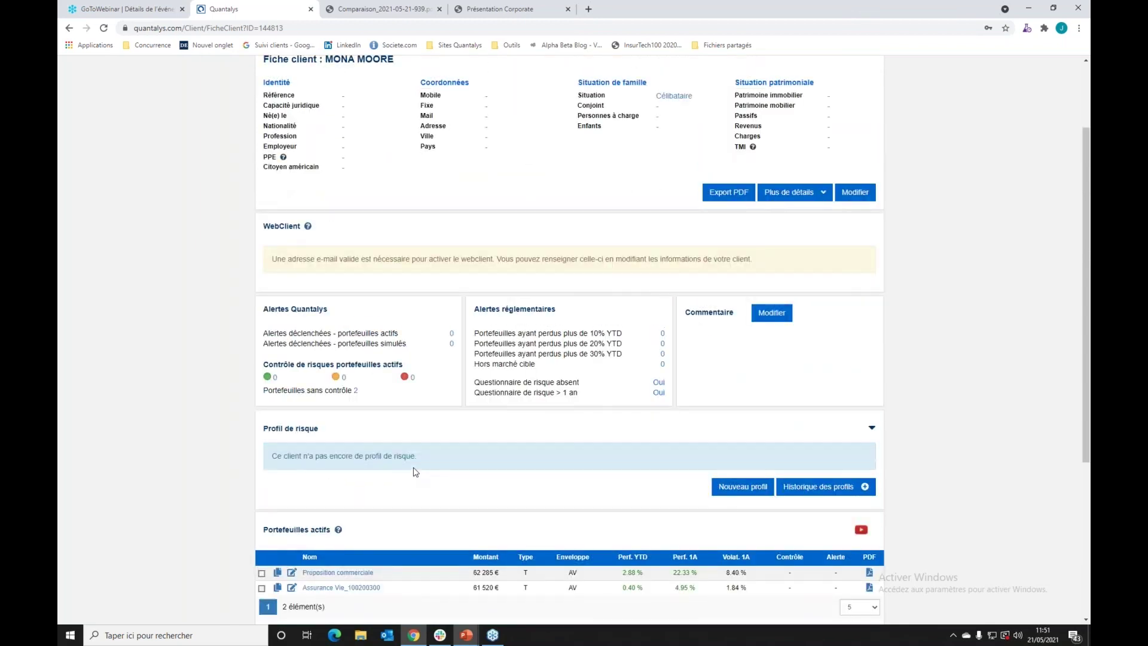
scroll(412, 465, "down", 3)
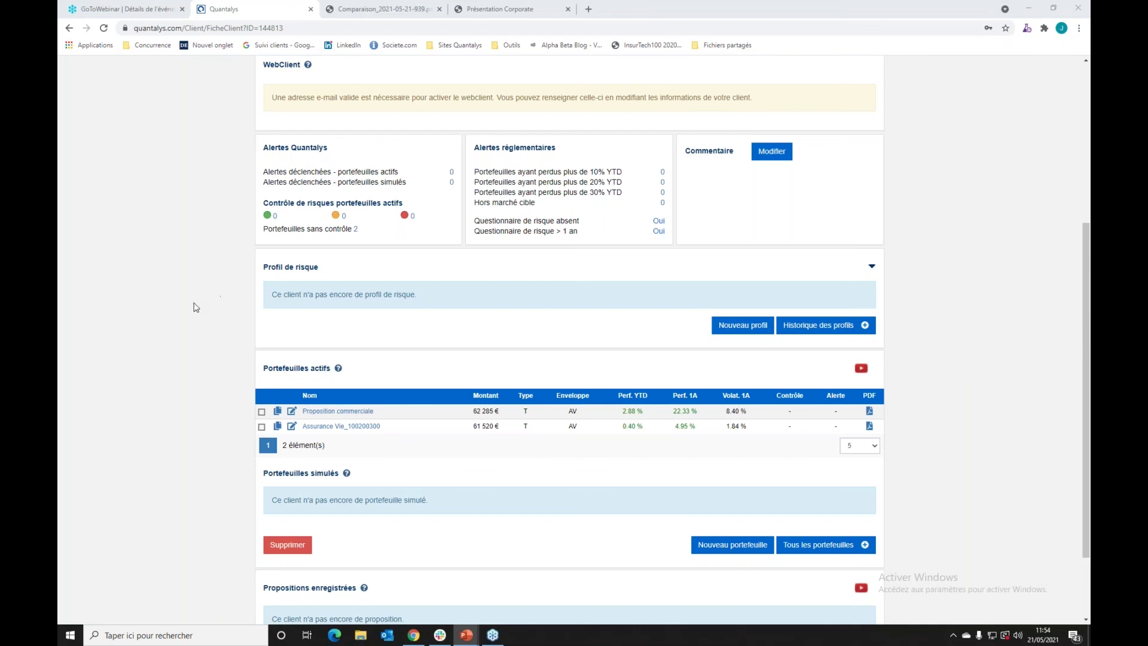
scroll(192, 307, "up", 3)
scroll(186, 326, "down", 3)
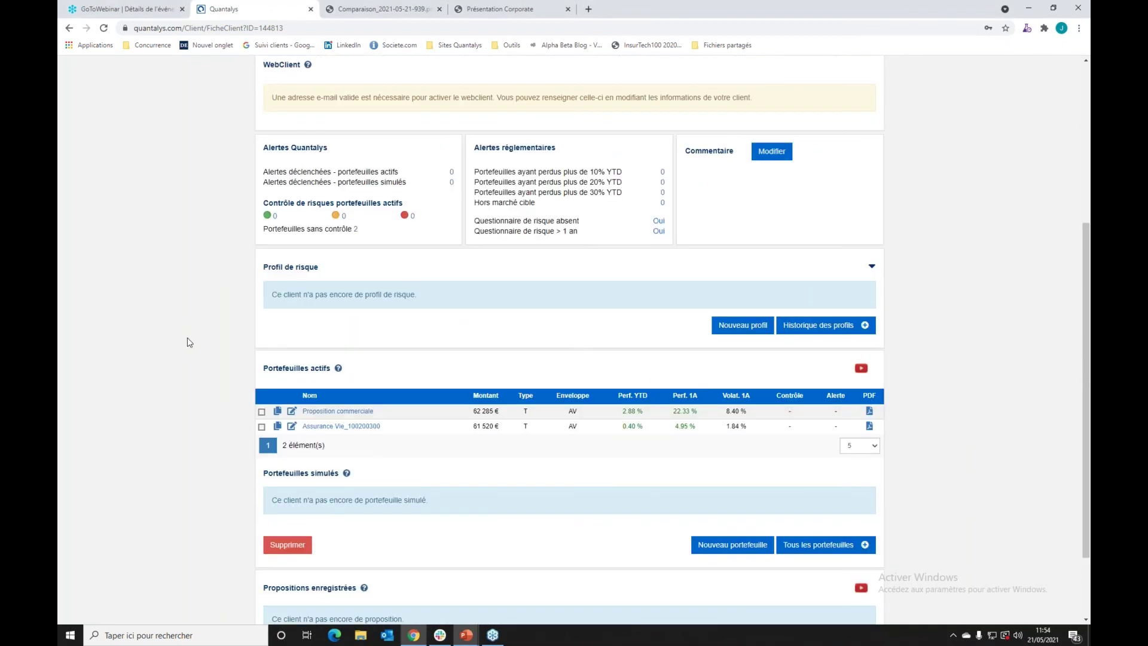
Open the active Proposition commerciale portfolio and launch a backtest of it.
left_click(354, 412)
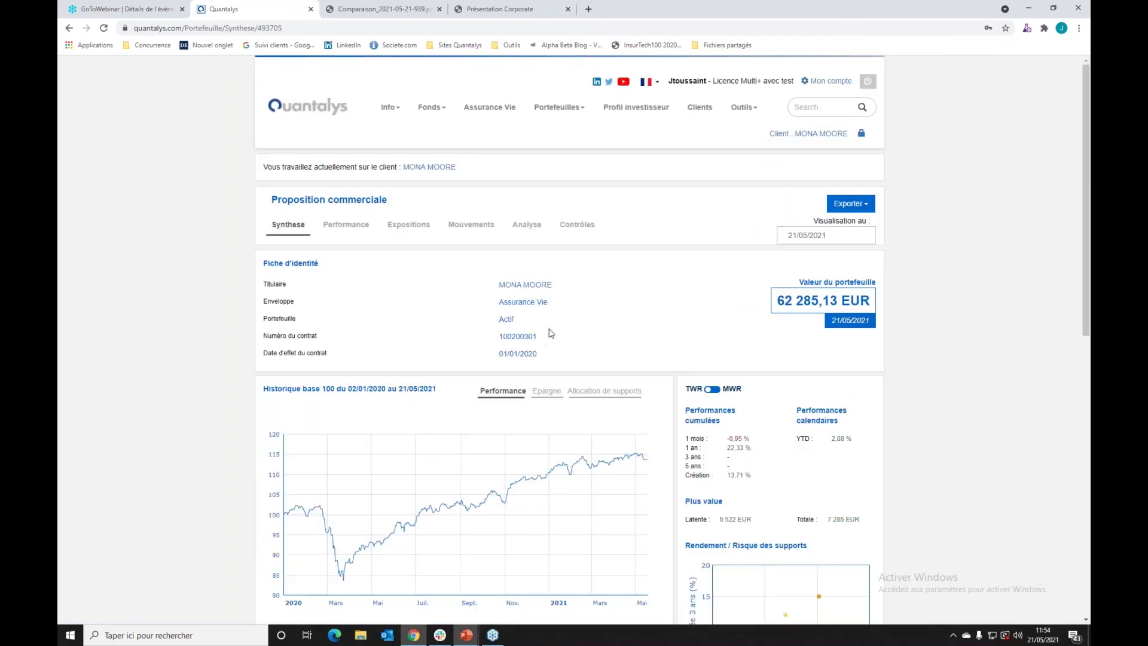
scroll(548, 333, "down", 10)
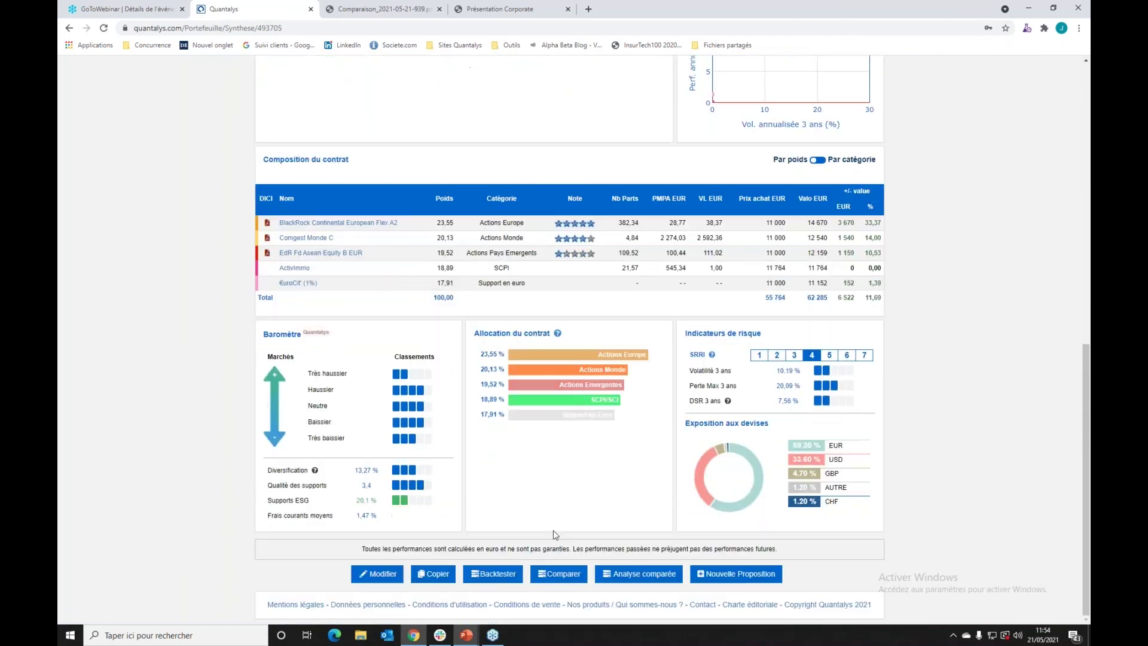
left_click(504, 574)
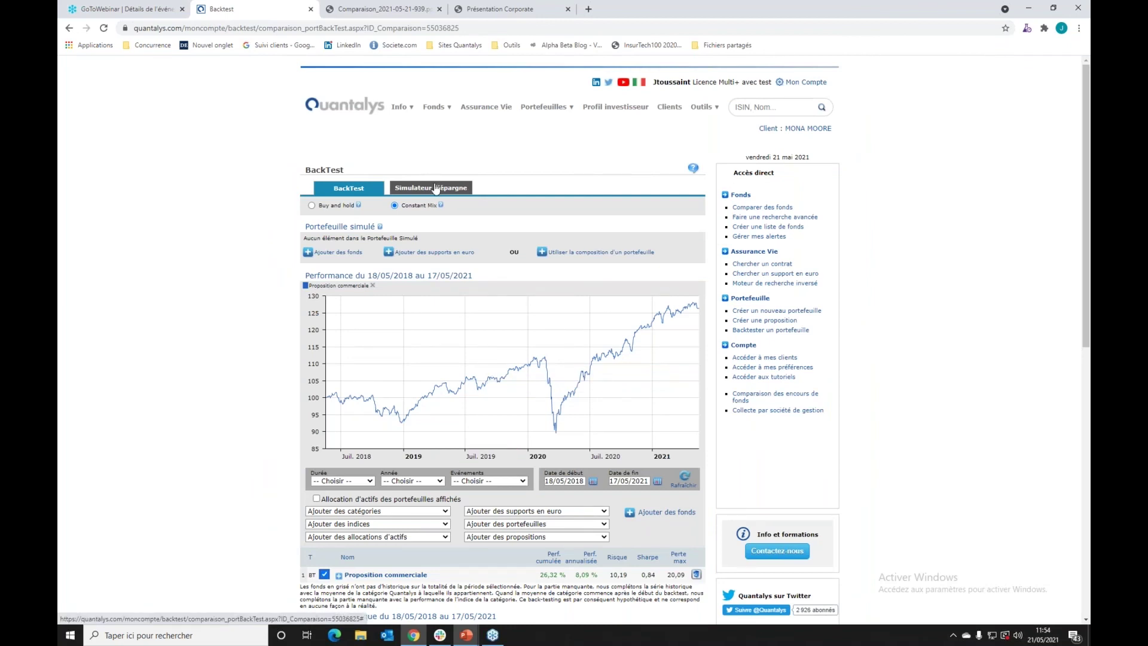
Run the savings simulator on Proposition commerciale with an initial amount of 10000 € and additional monthly payments of 100 €.
left_click(439, 190)
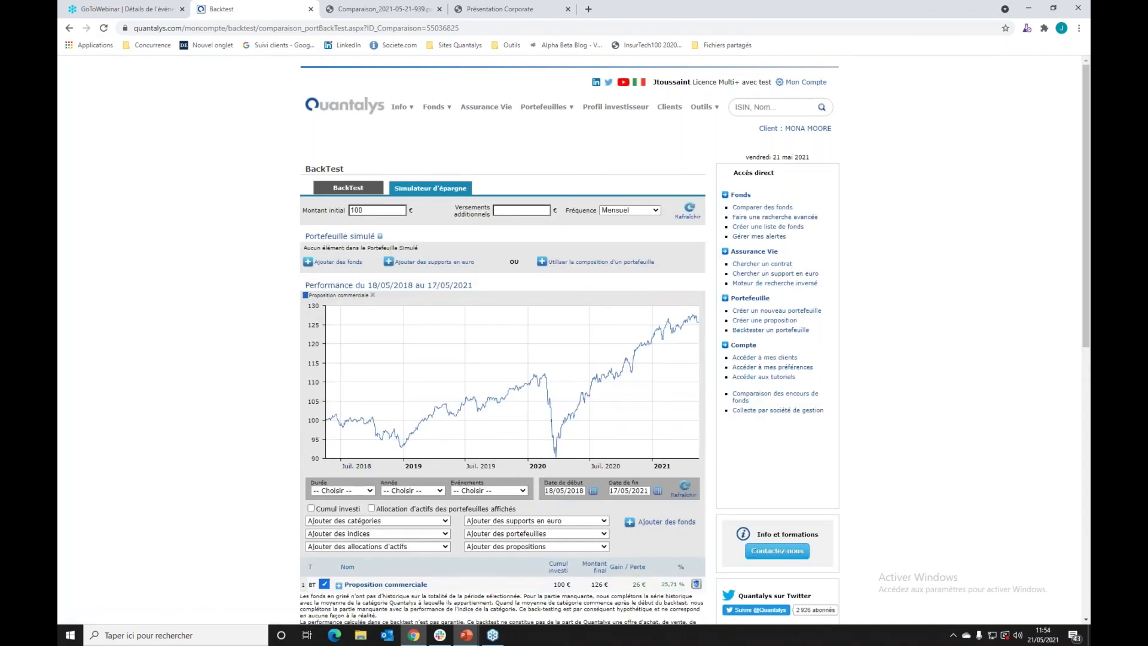
left_click(522, 211)
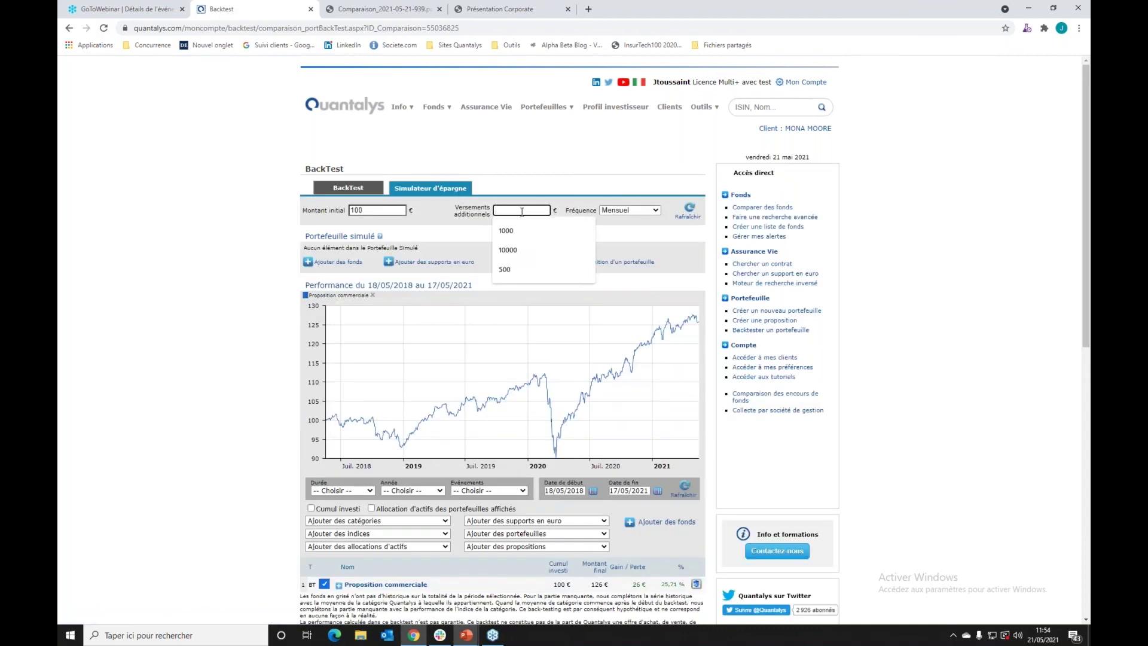
type("1000")
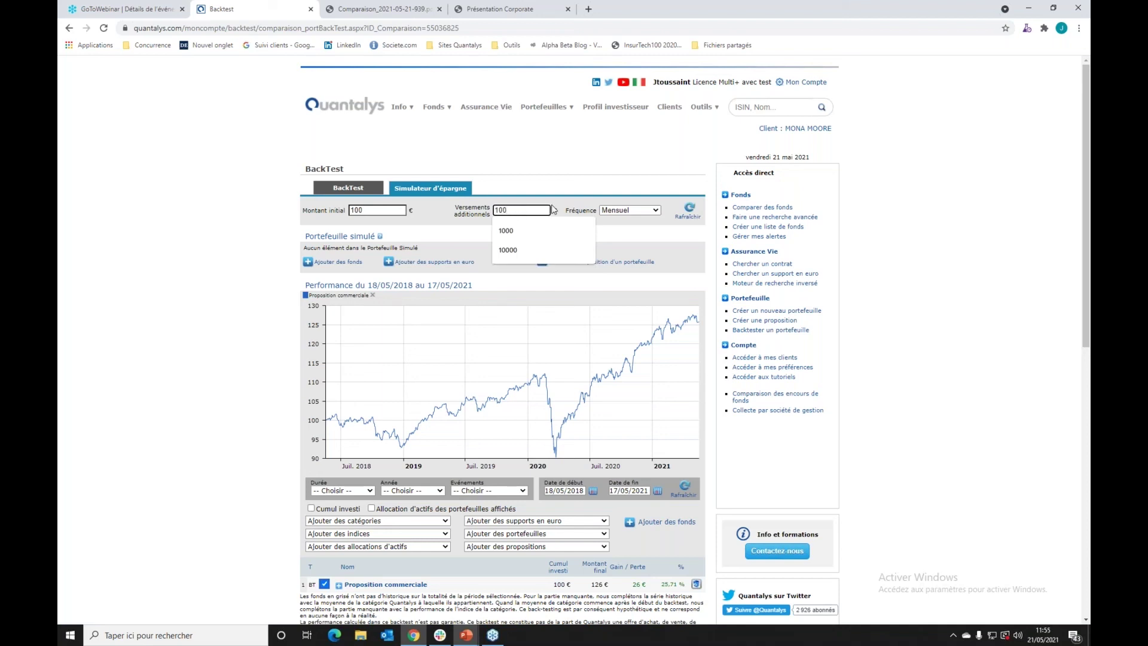
left_click(395, 195)
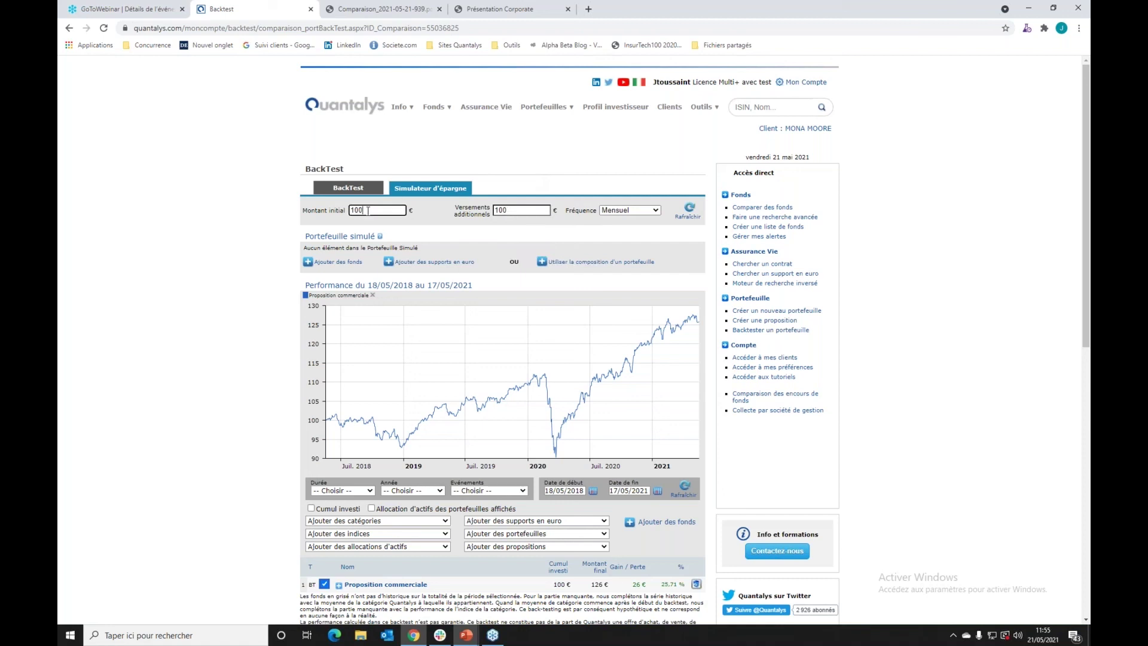
type("00")
left_click(665, 183)
left_click(687, 211)
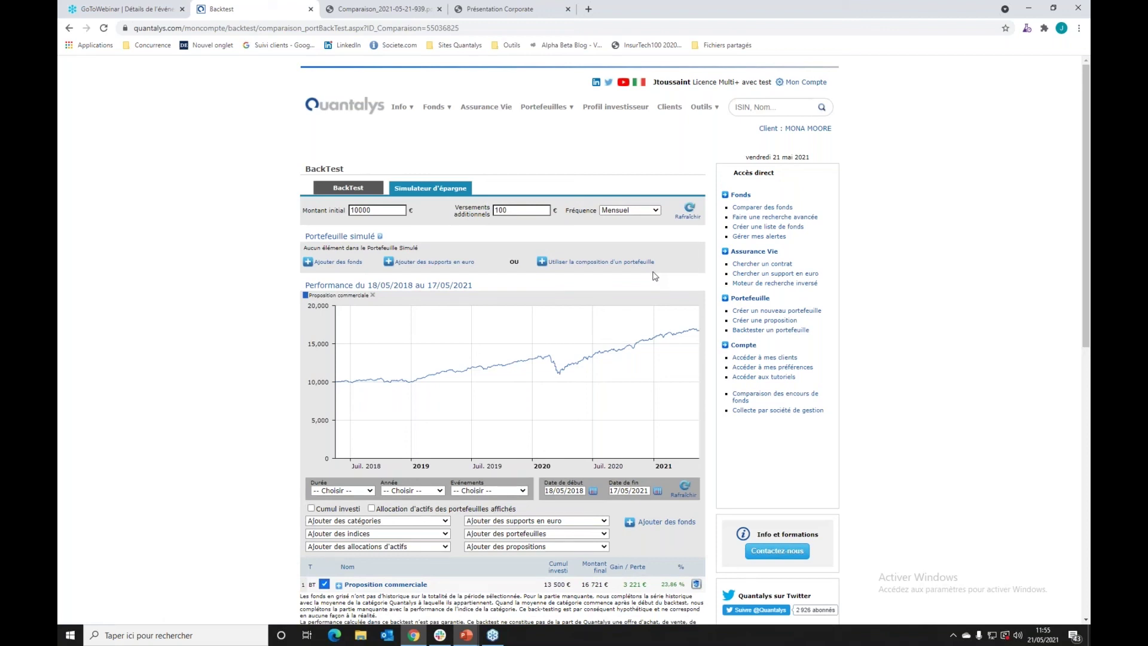
Examine the savings simulation's curve and its invested total, final amount and gain or loss figures.
mouse_move(432, 329)
scroll(215, 441, "down", 3)
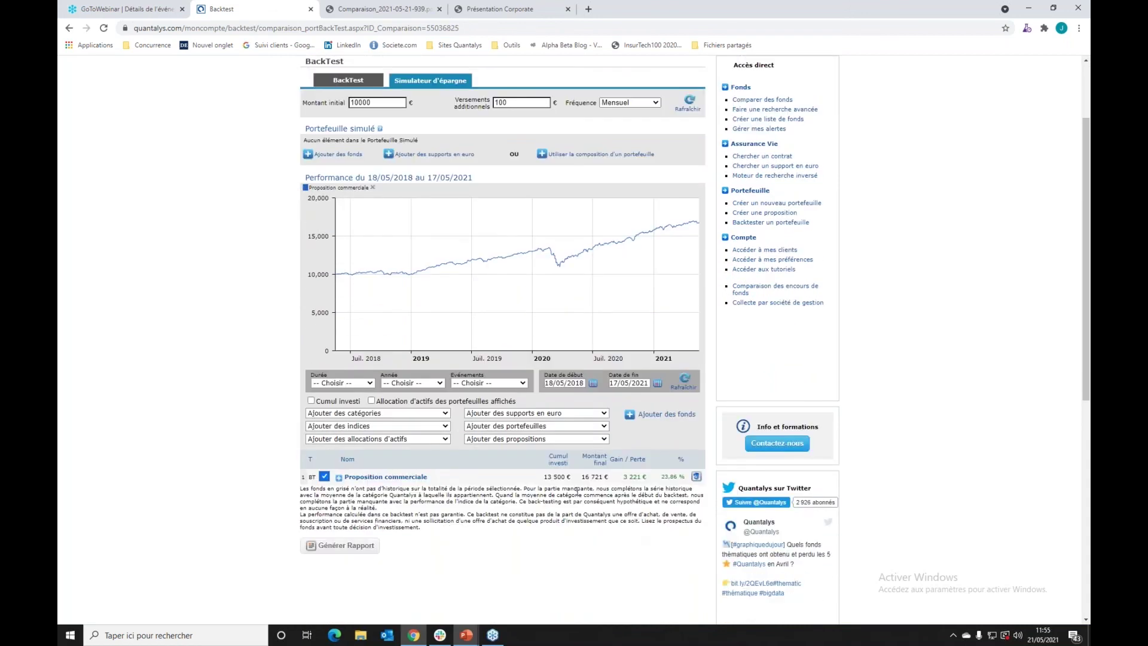
left_click_drag(543, 477, 688, 483)
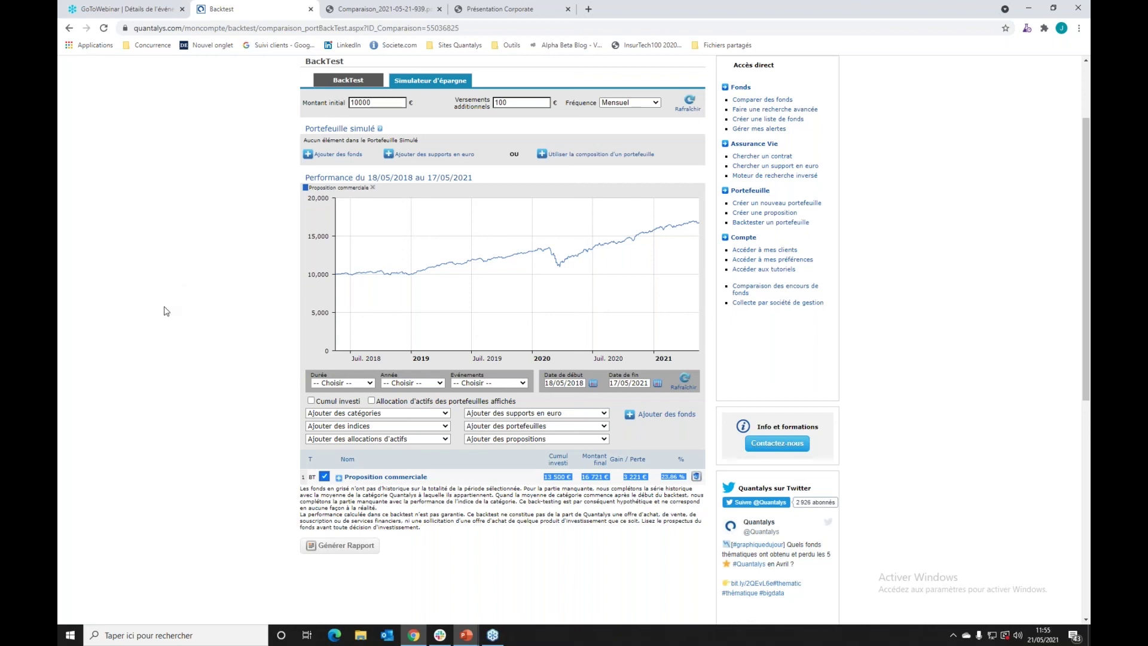
Open the list of client portfolios and check the available clients, keeping the current client selected.
scroll(166, 314, "up", 2)
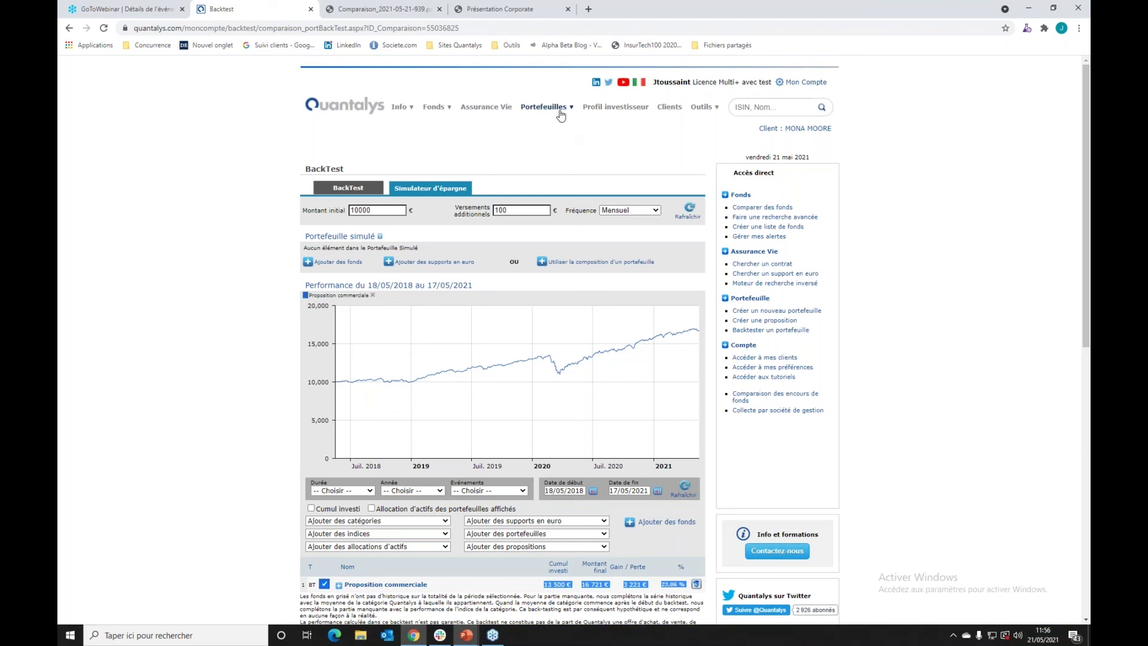
mouse_move(561, 114)
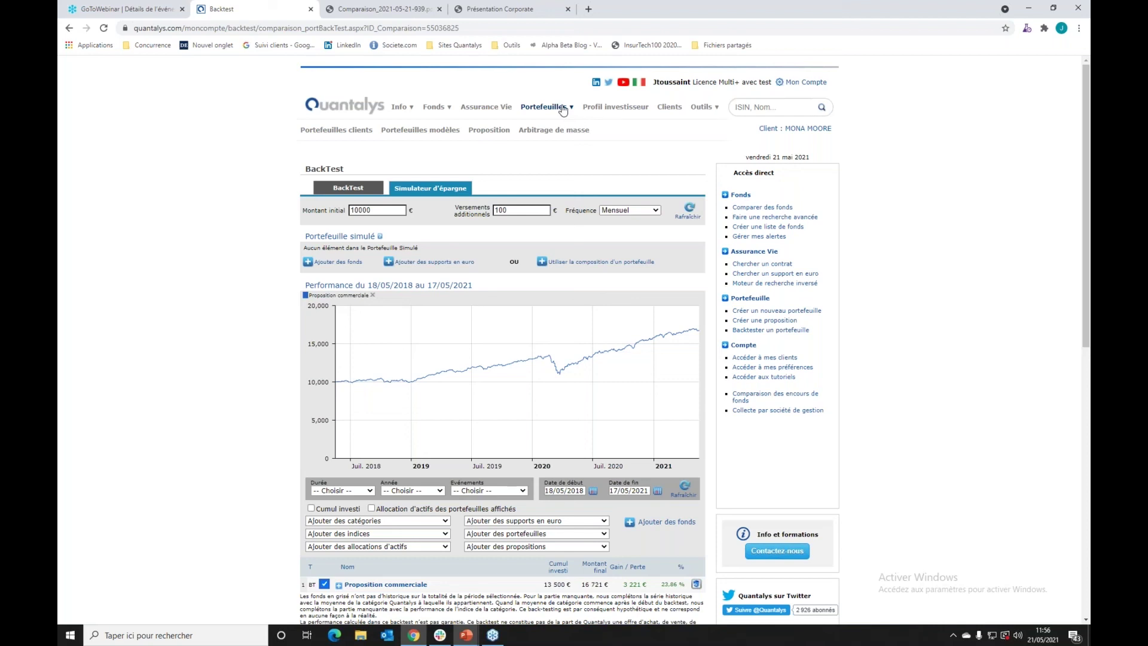
left_click(336, 130)
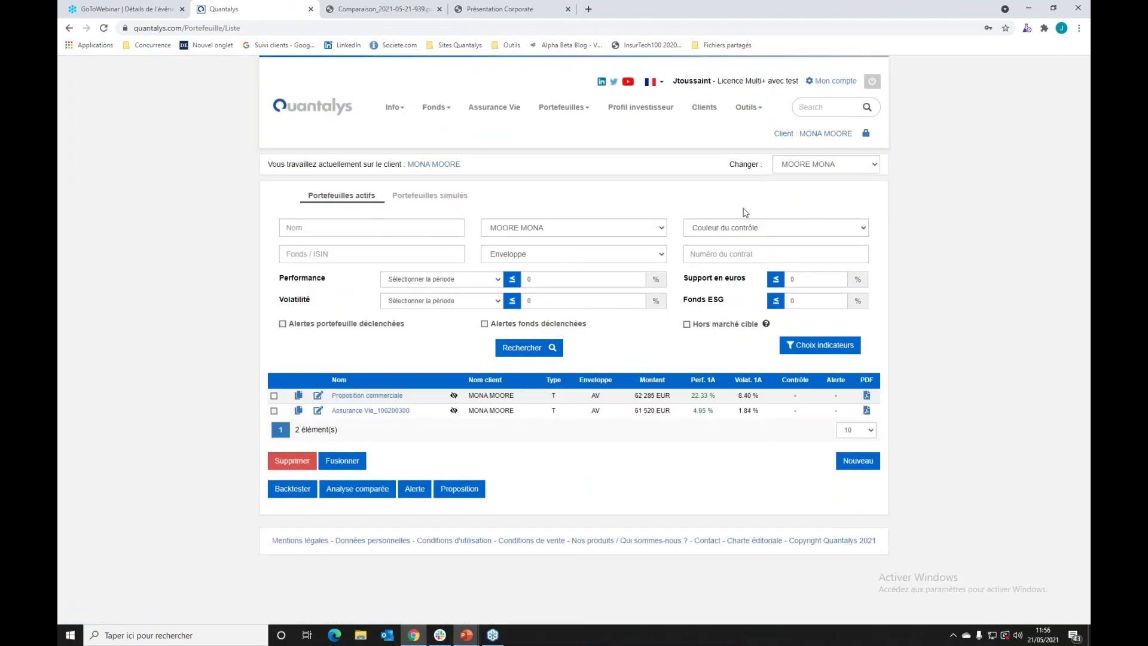
left_click(810, 167)
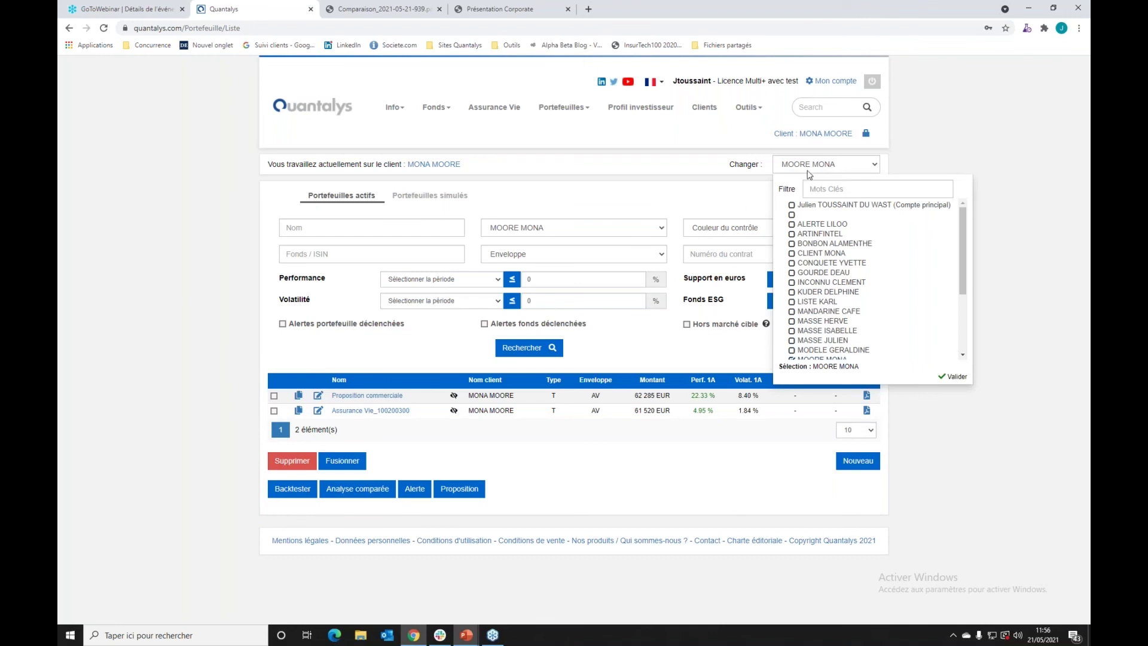
left_click(656, 204)
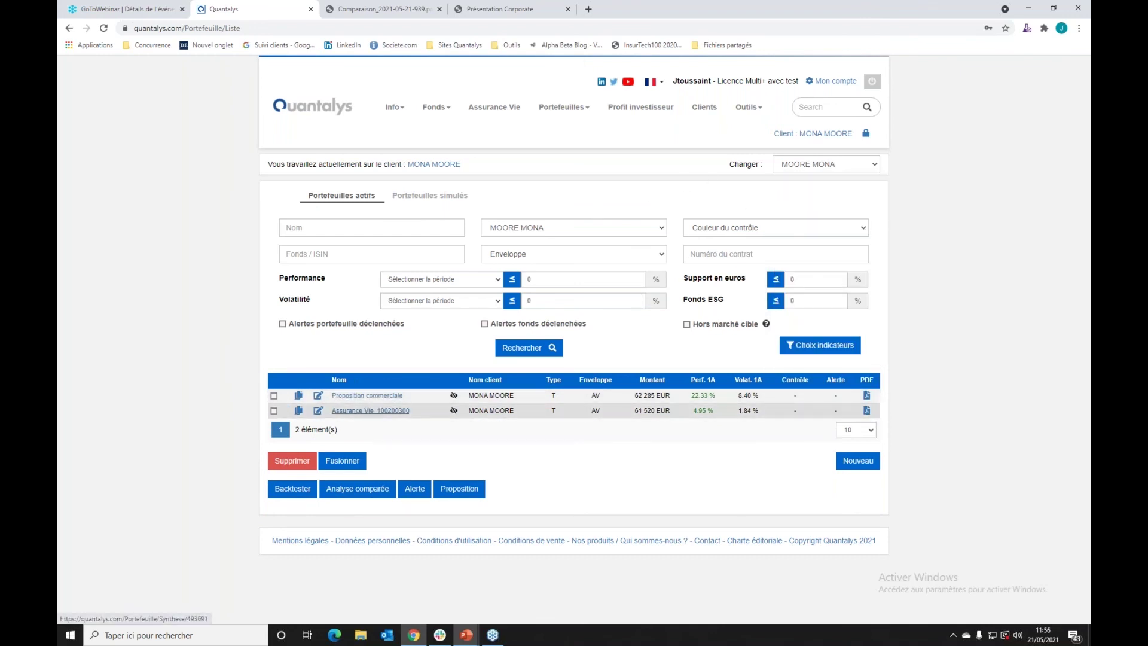
Merge the active Proposition commerciale and Assurance Vie portfolios into a portfolio named "fusion 05 21".
left_click(274, 395)
left_click(274, 411)
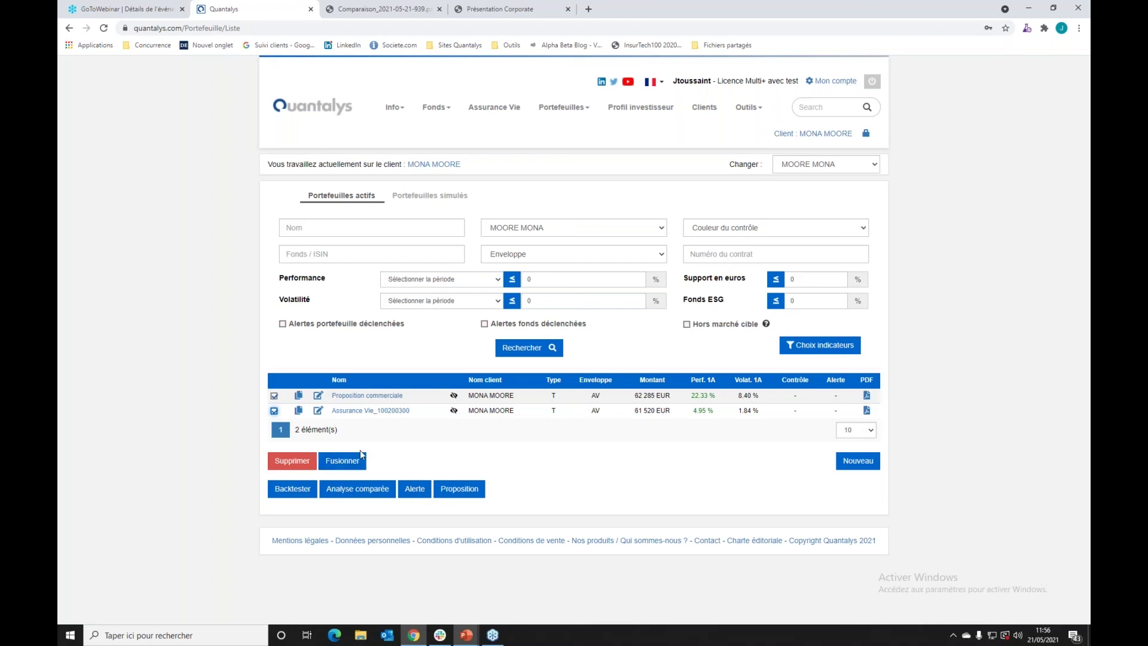
left_click(351, 468)
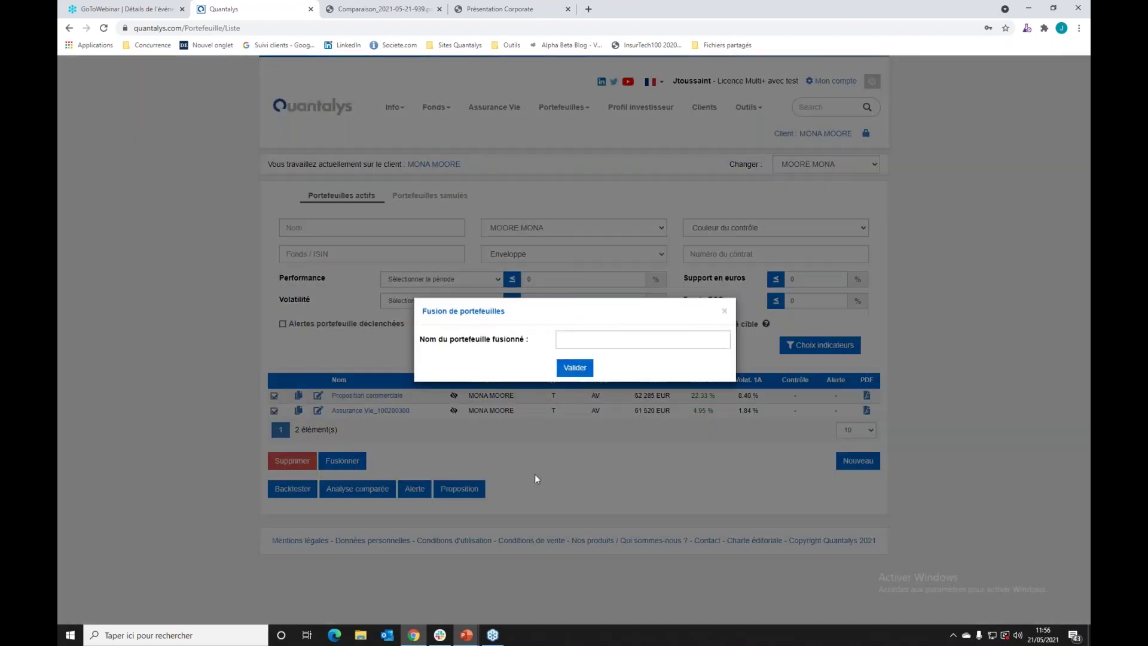
left_click(609, 341)
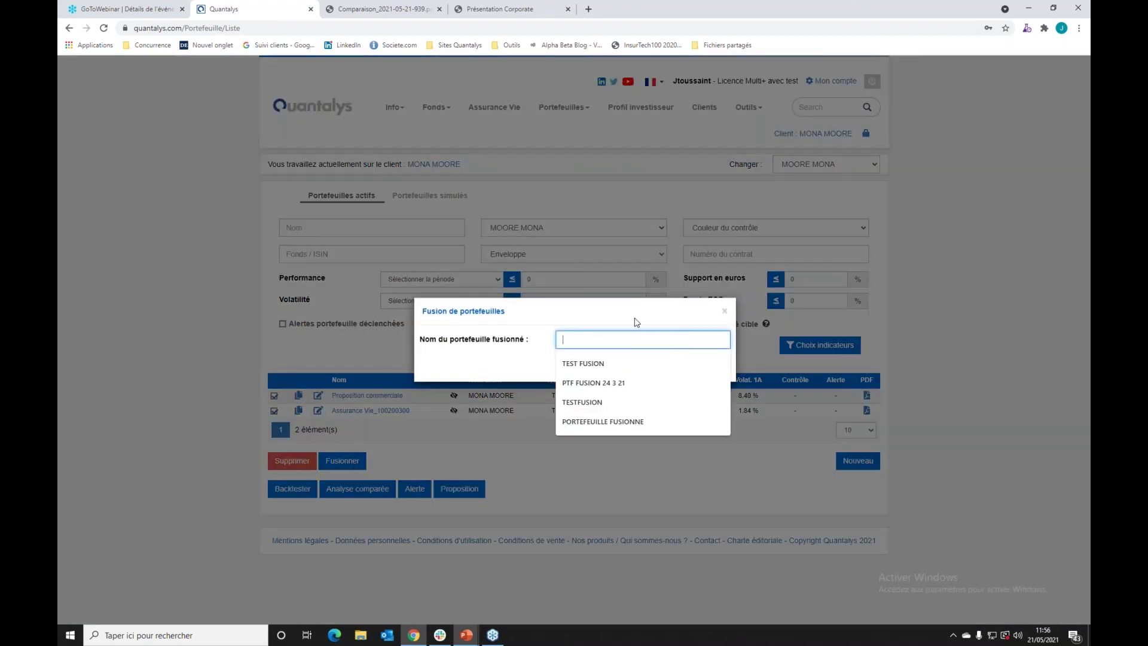
type("fusion")
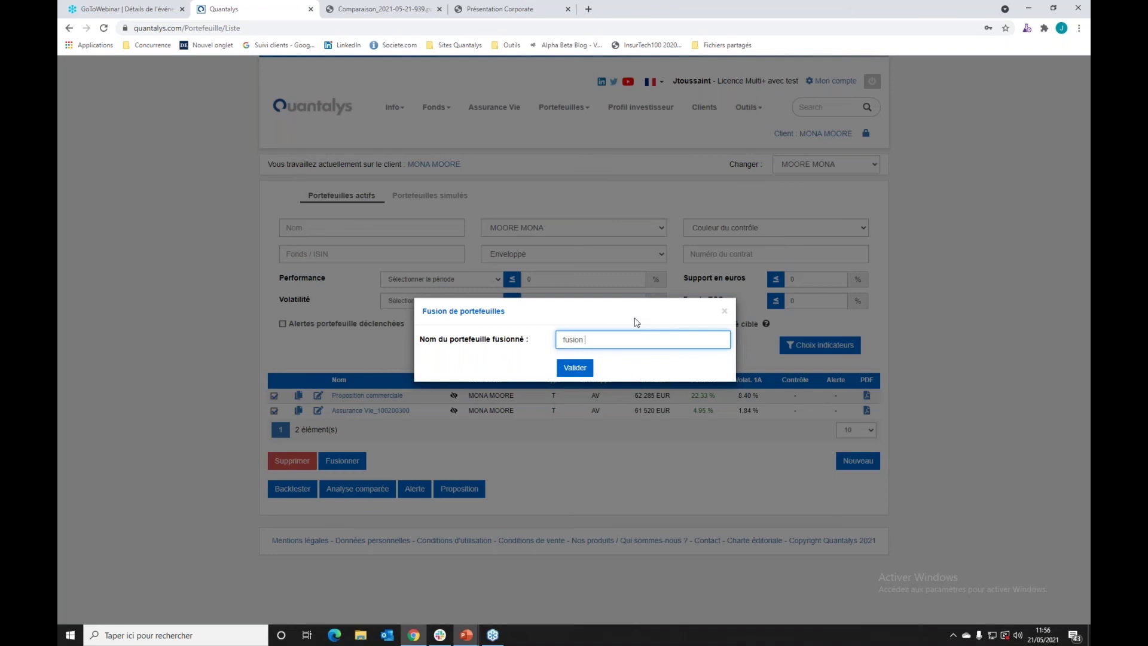
type(" 05 21")
left_click(572, 371)
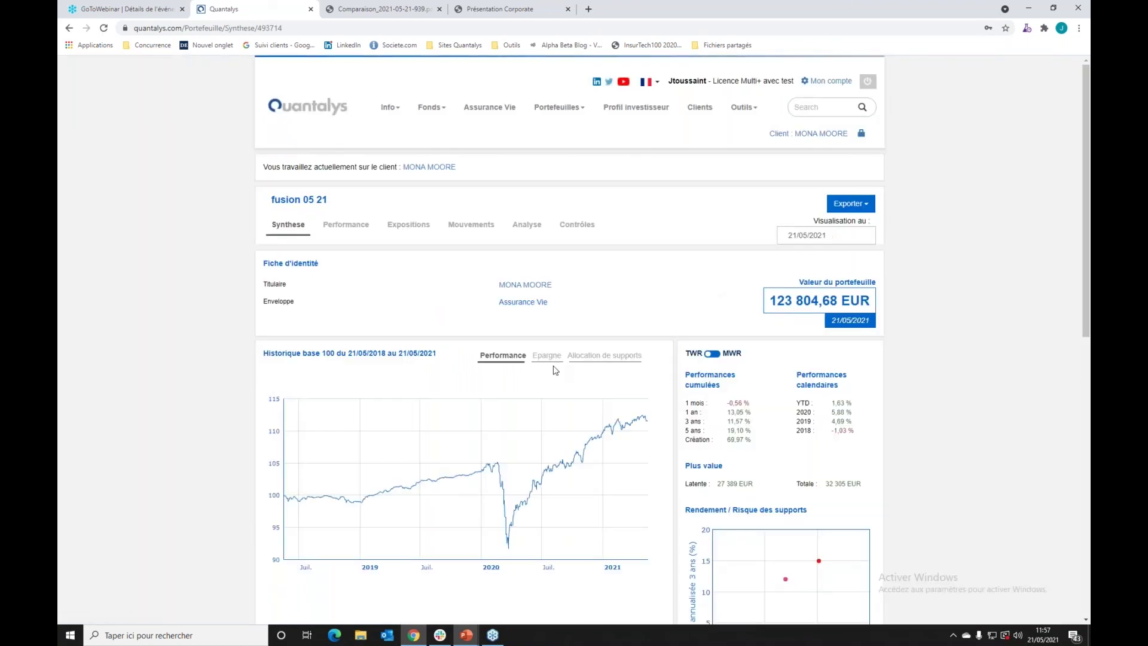
Examine the merged portfolio's summary, including its performance history, contract composition, allocation and risk indicators.
scroll(555, 371, "down", 1)
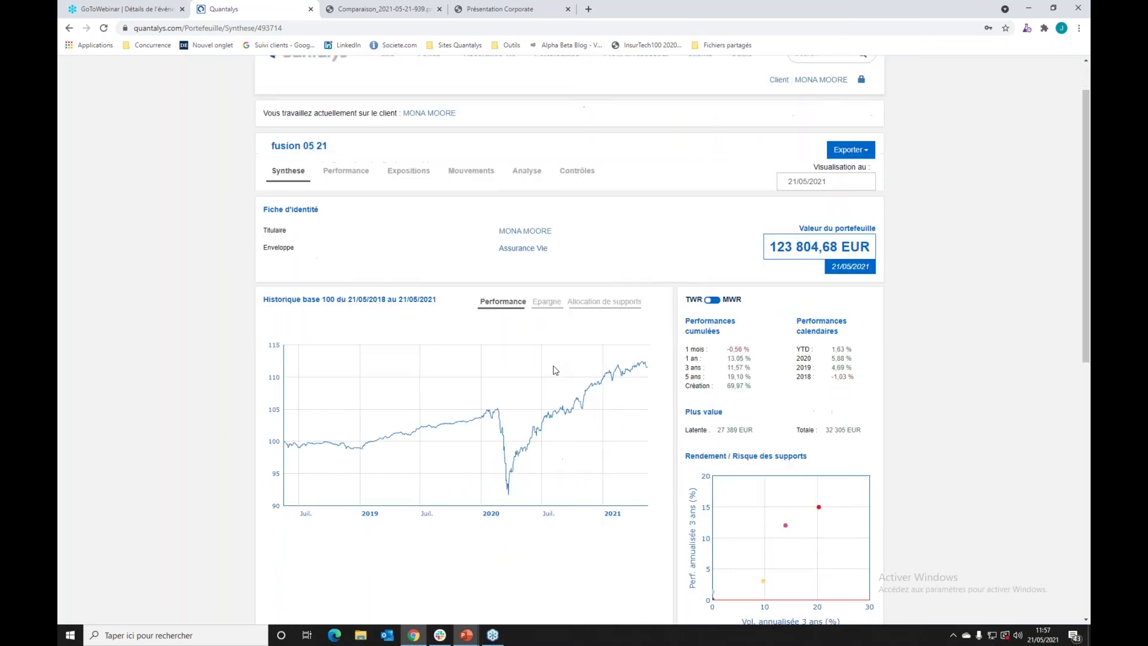
scroll(555, 370, "down", 7)
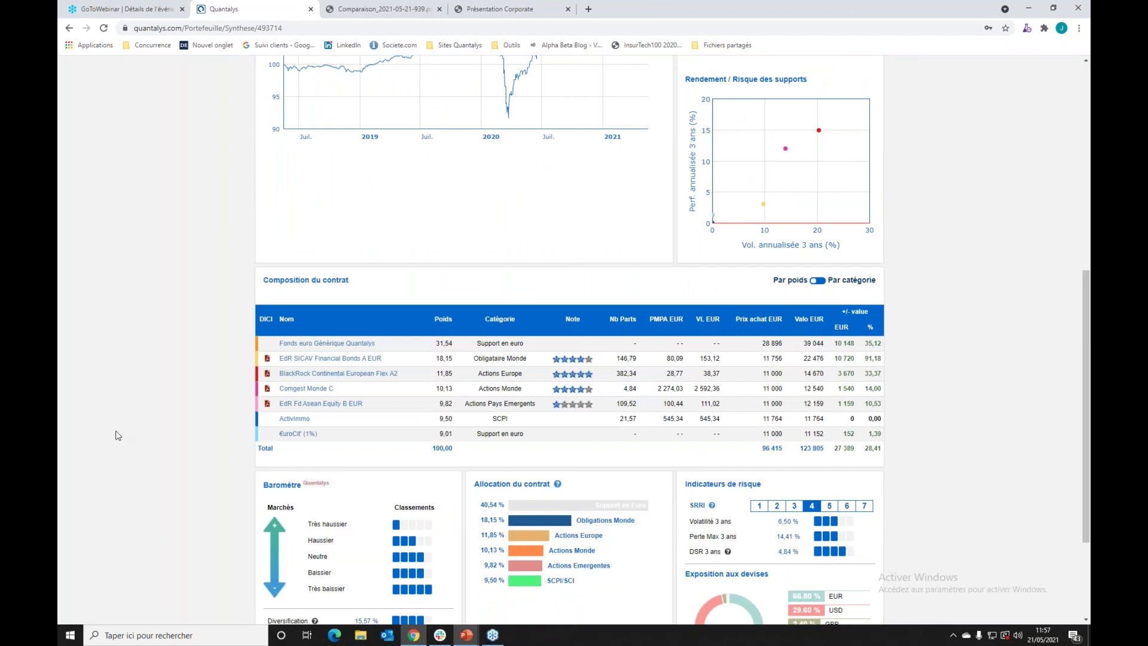
scroll(118, 435, "up", 6)
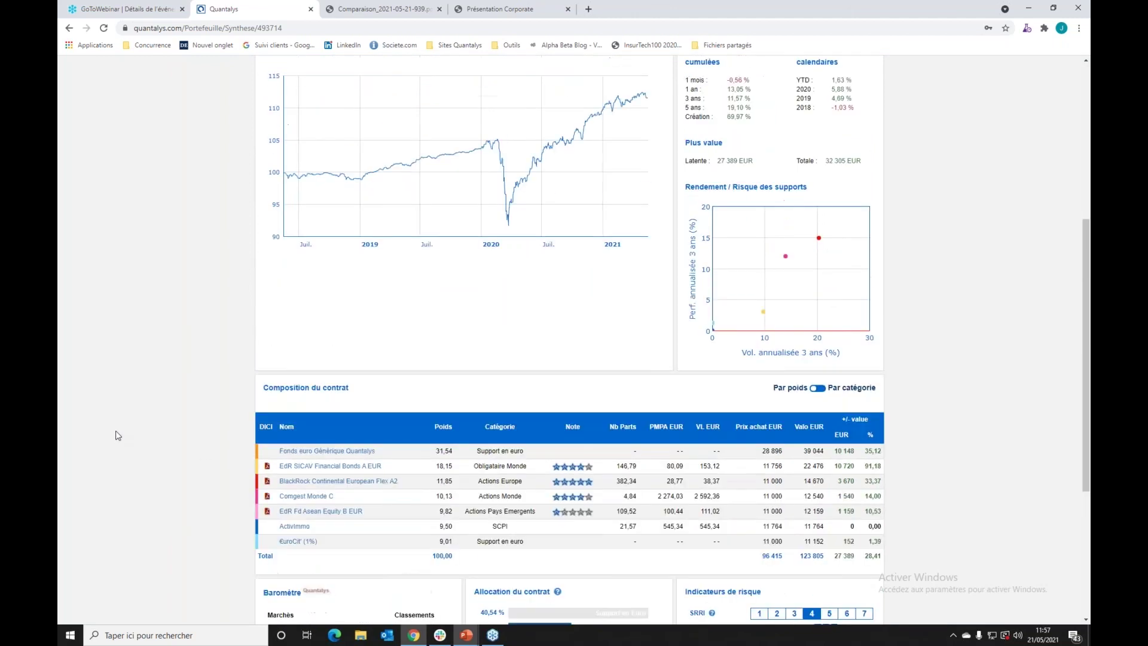